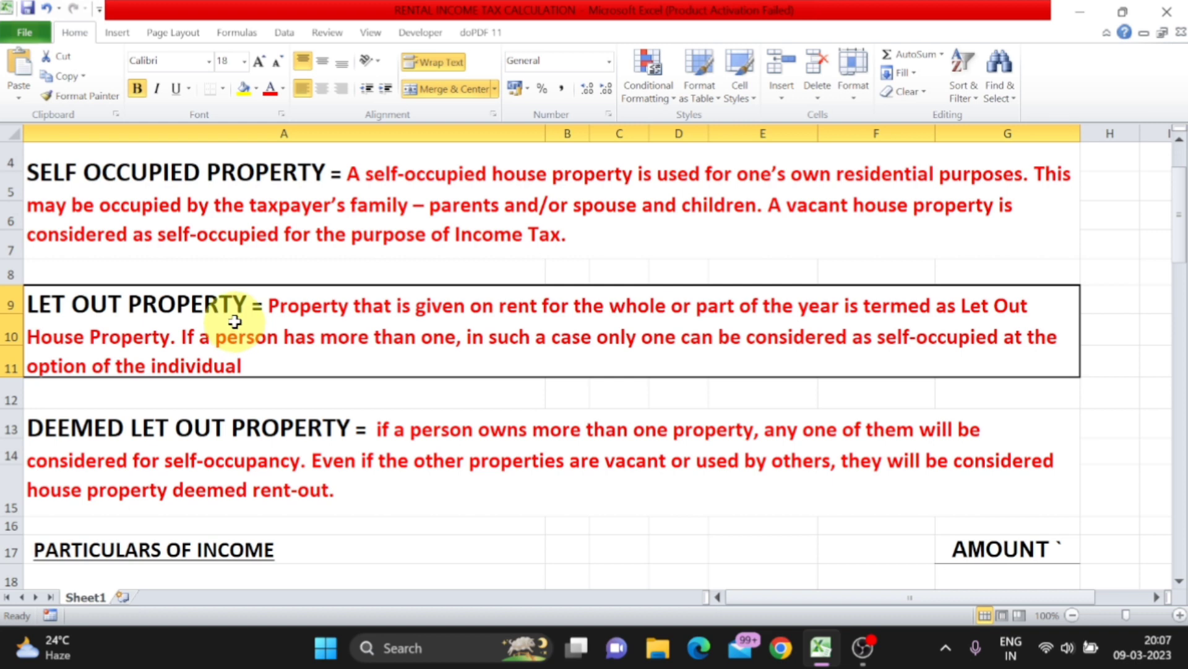
Look through the property type definitions and the income sections for Property I, II and III.
scroll(235, 321, "down", 2)
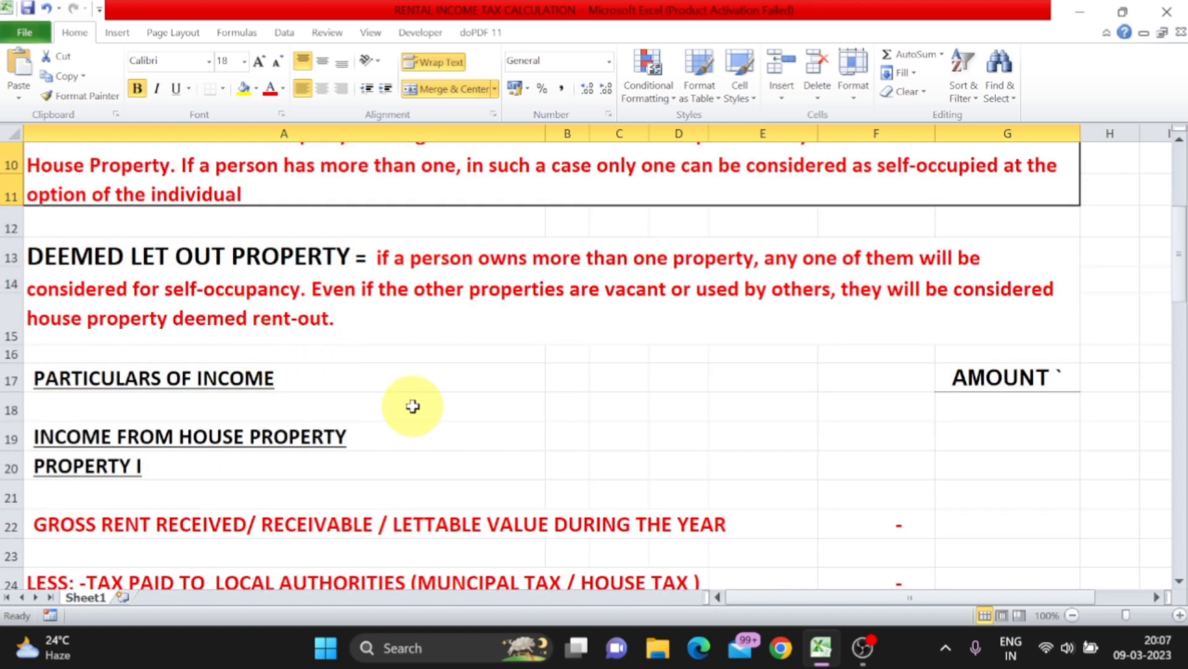
scroll(409, 393, "down", 1)
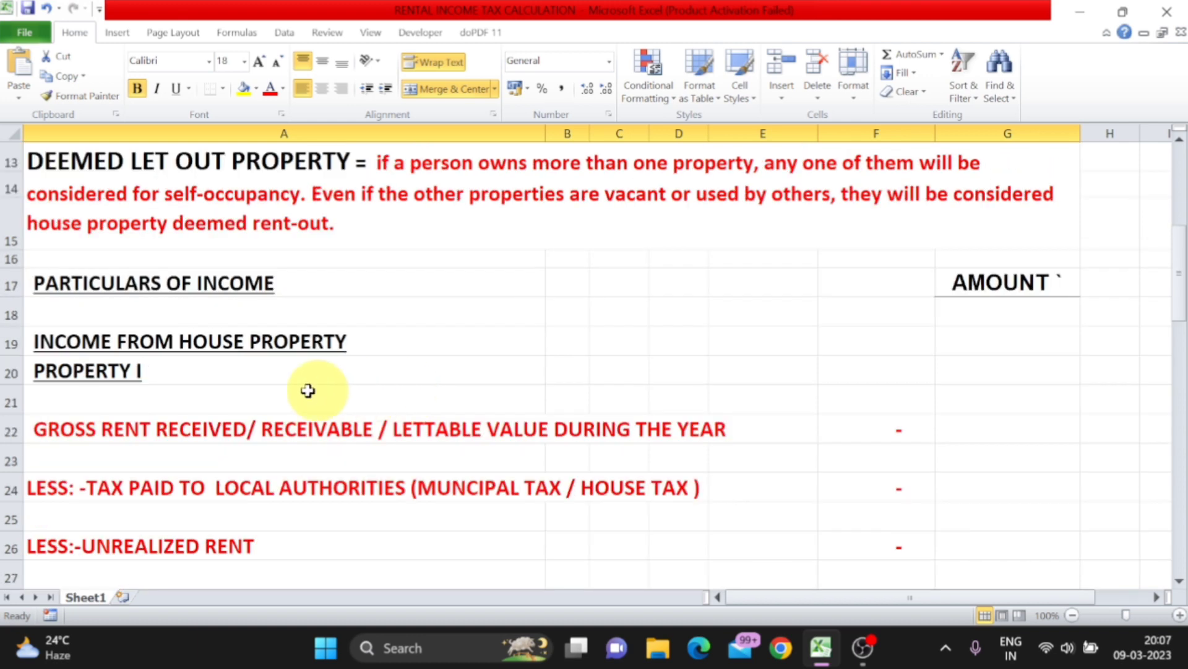
left_click(113, 371)
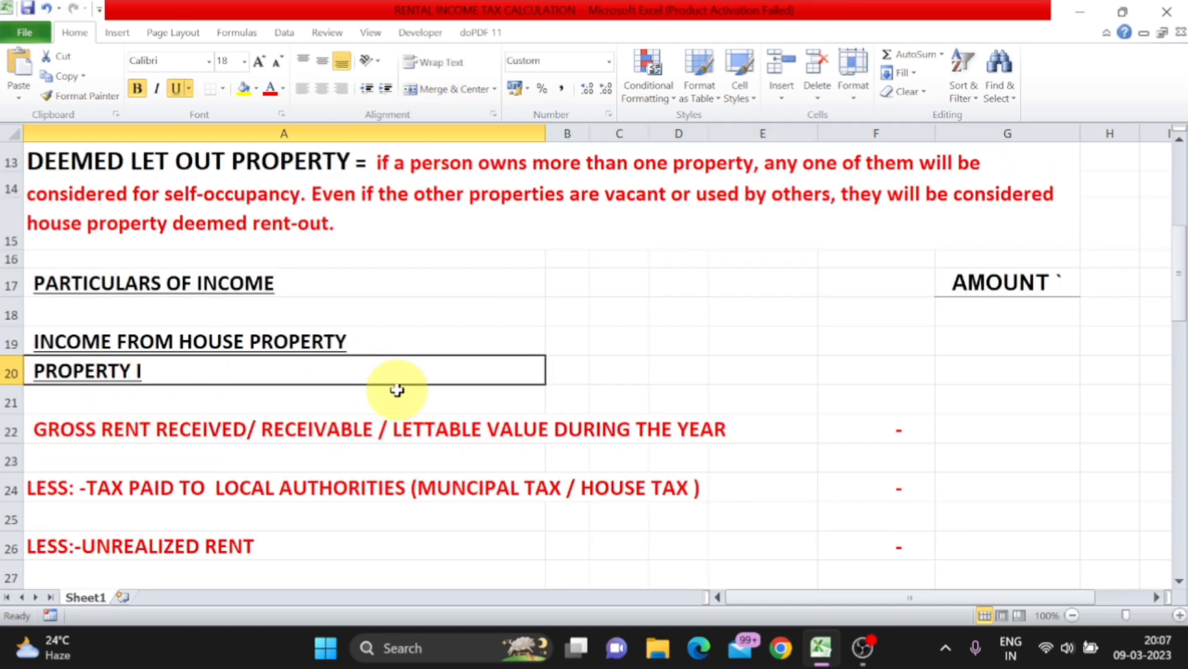
scroll(118, 376, "down", 4)
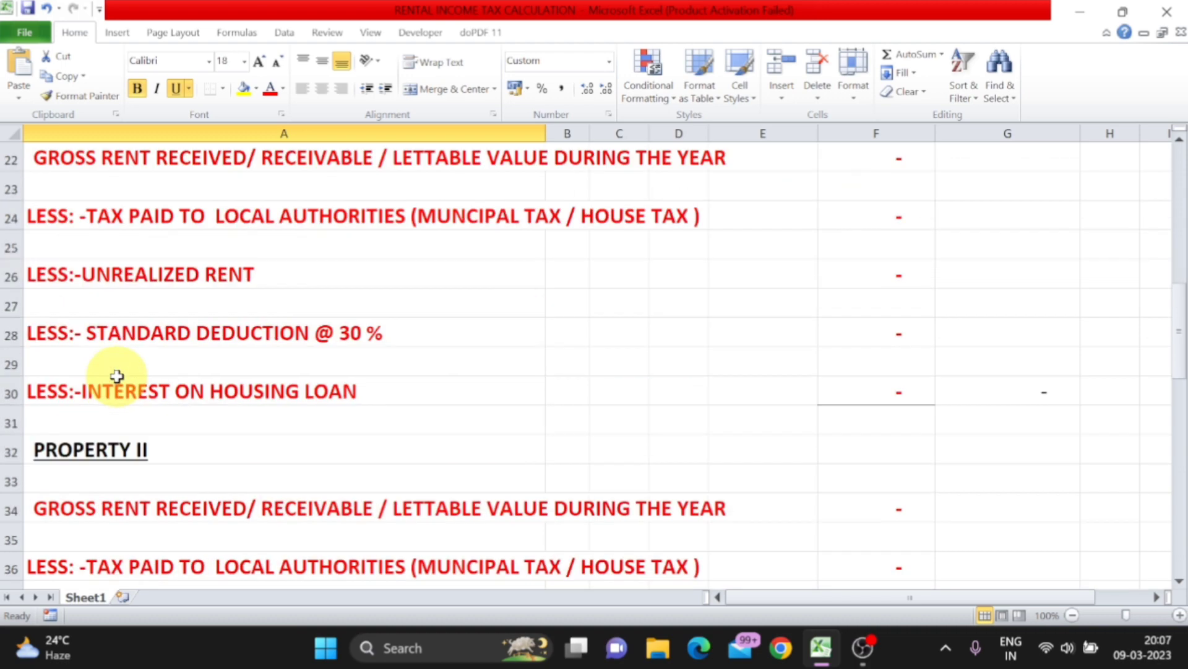
left_click(117, 374)
scroll(117, 374, "down", 5)
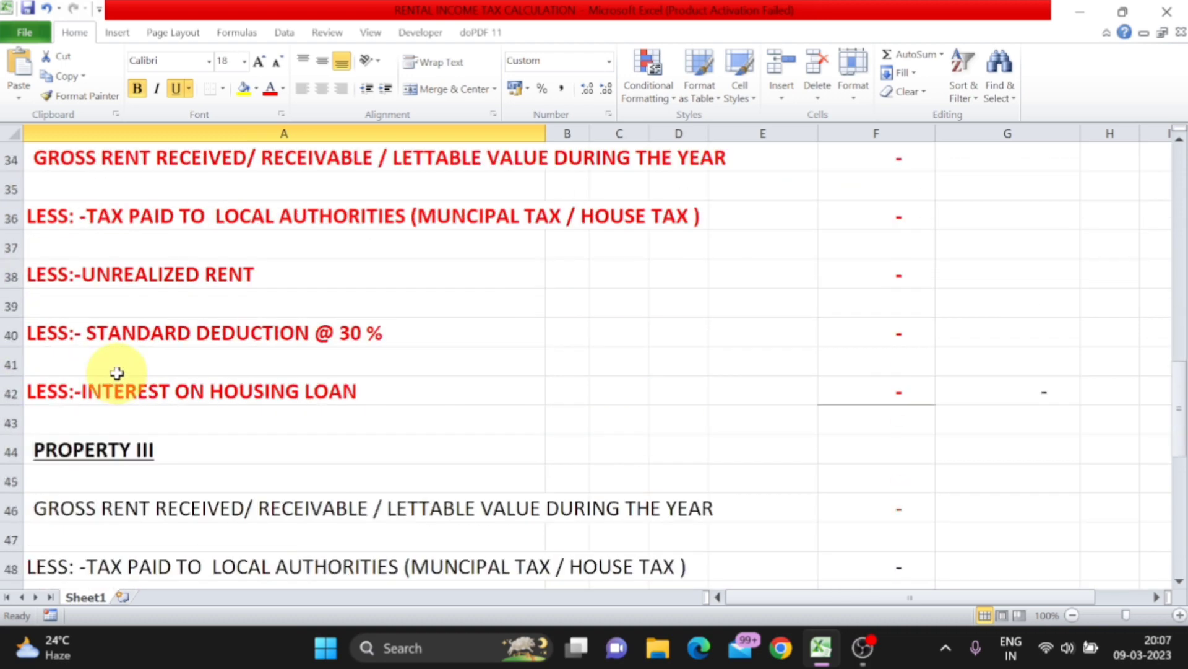
left_click(128, 273)
scroll(128, 273, "up", 8)
left_click(124, 266)
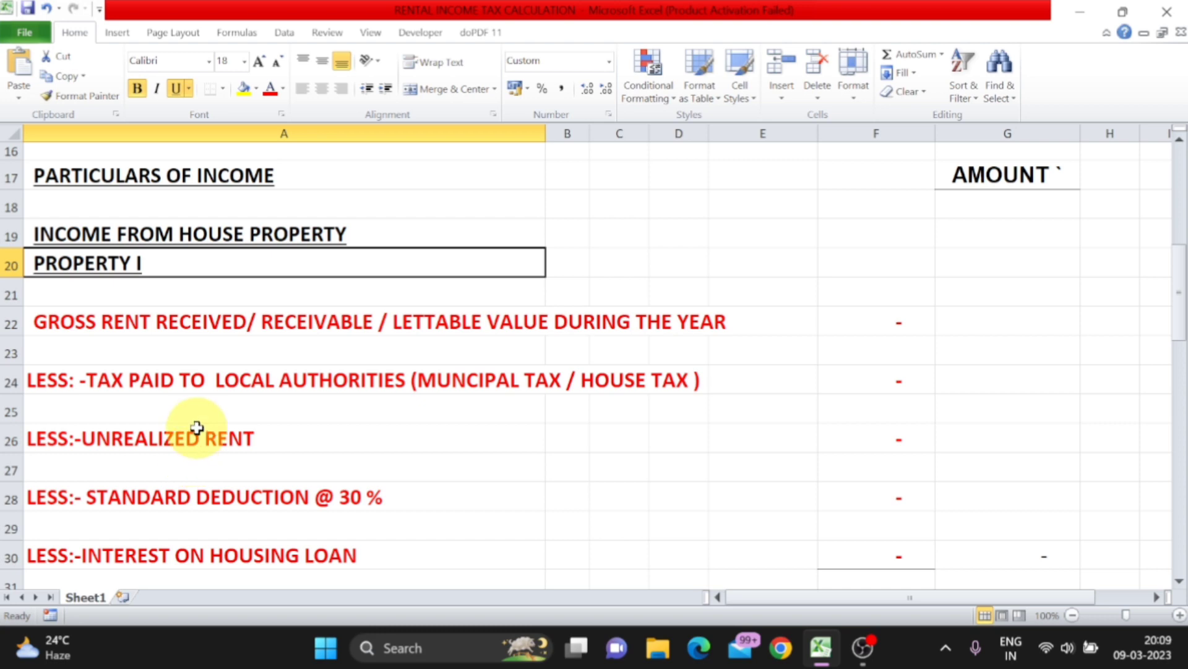
Examine Property I's deduction lines for unrealized rent, standard deduction at 30 % and interest on housing loan.
left_click(239, 441)
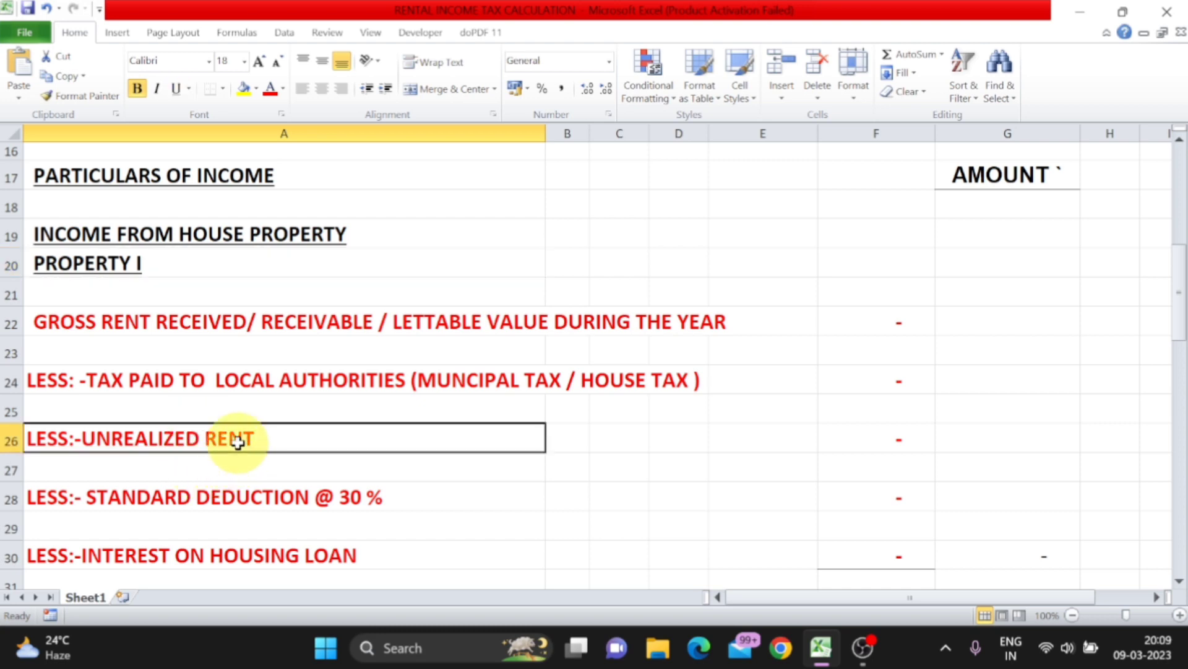
left_click(887, 432)
left_click(340, 444)
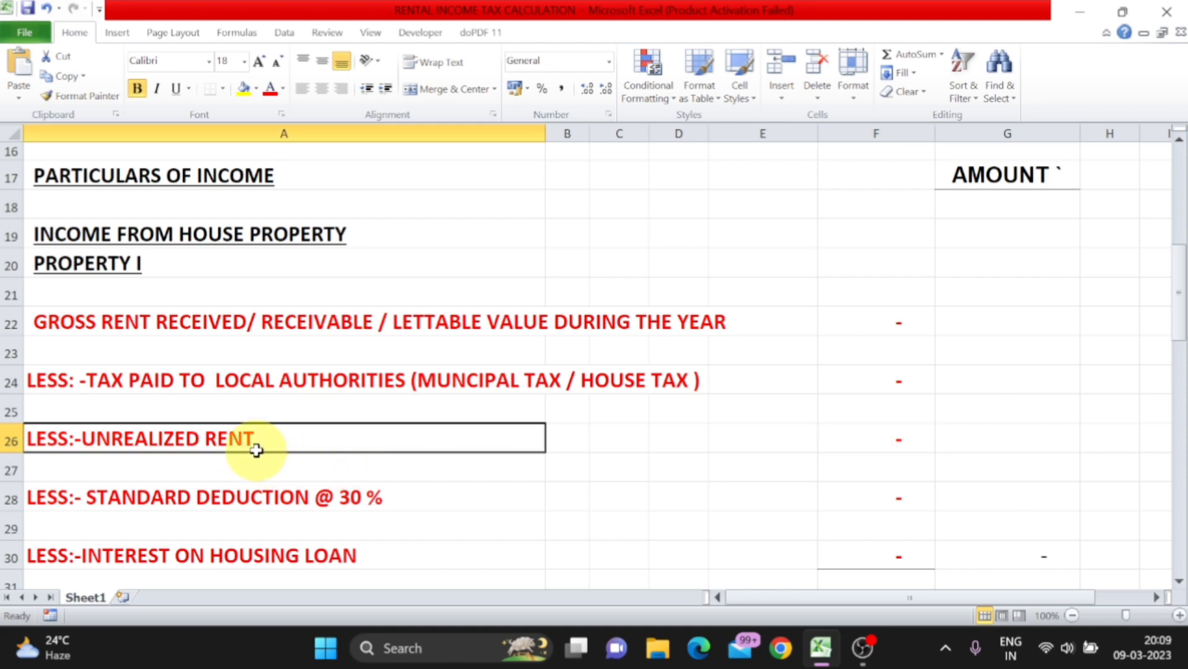
scroll(256, 450, "down", 1)
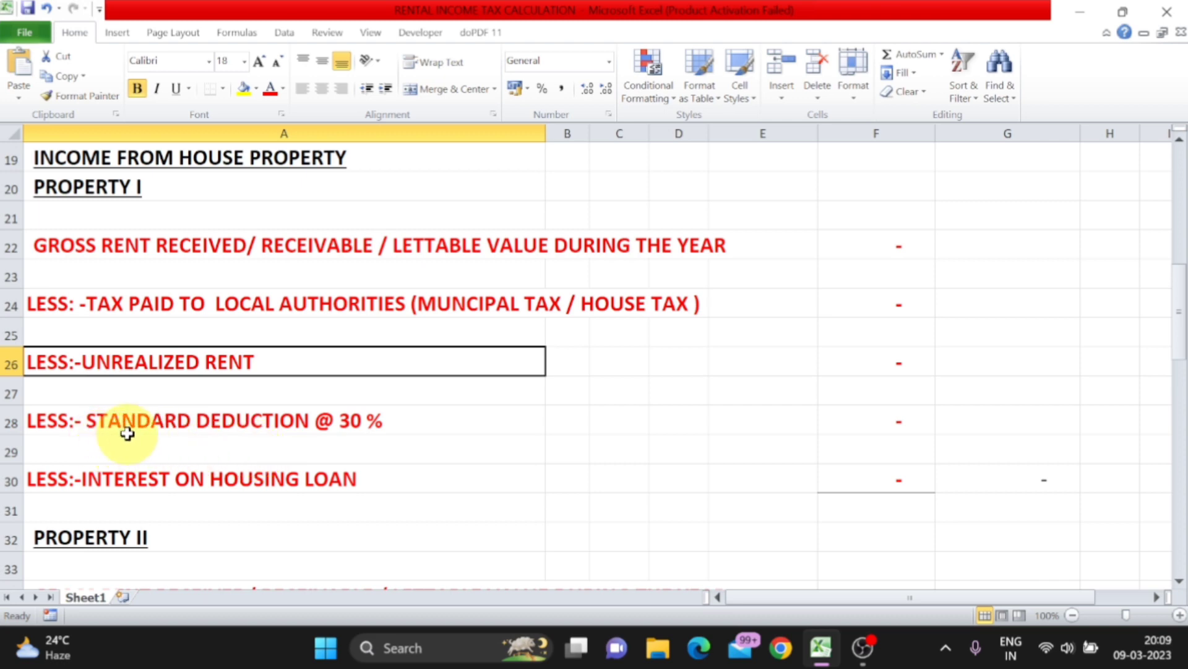
left_click(98, 425)
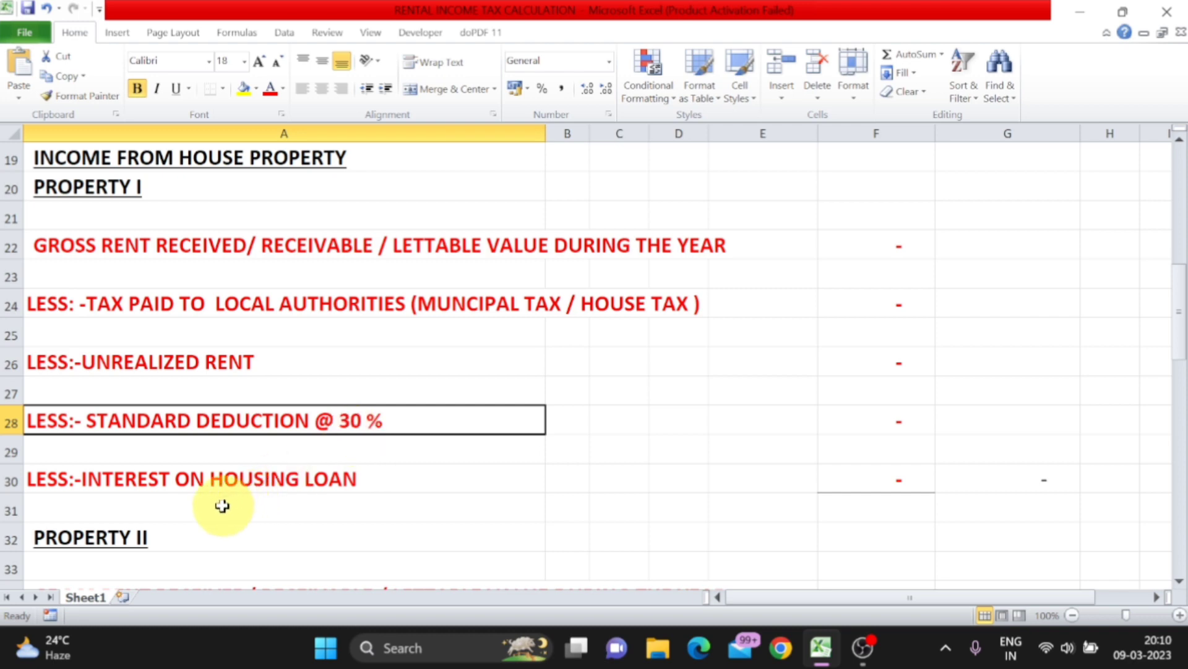
left_click(181, 486)
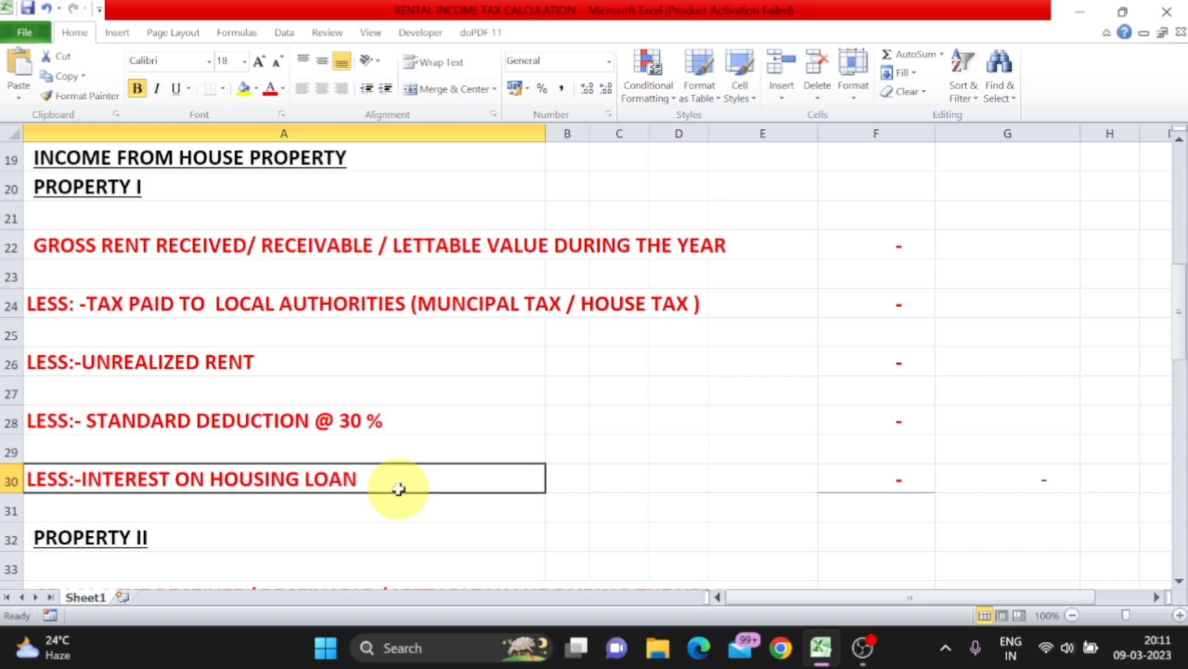
Enter 100000 as Property I's gross rent received during the year in F22.
scroll(399, 489, "up", 1)
left_click(278, 265)
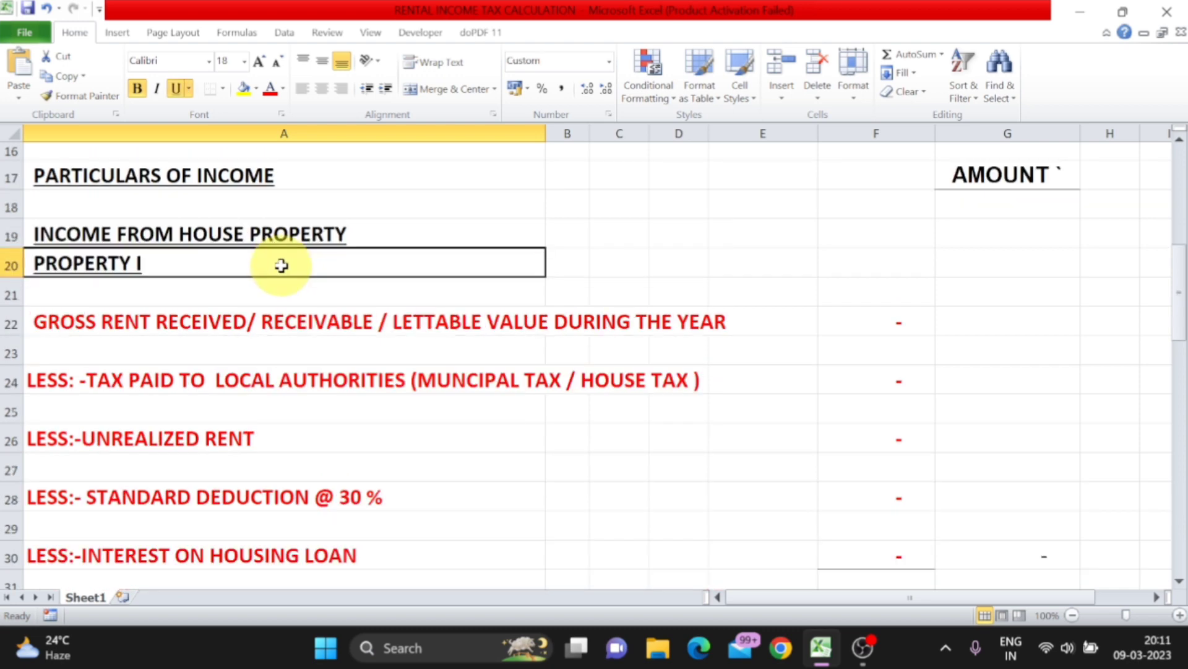
left_click(232, 314)
left_click(904, 323)
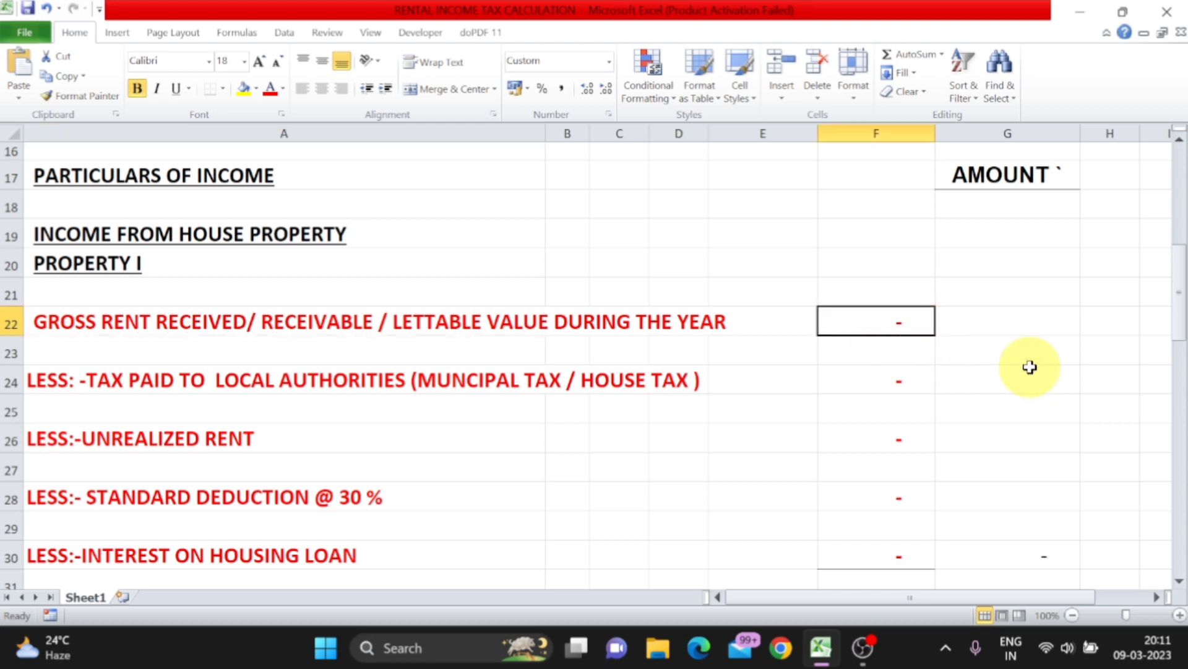
type("10")
type("0000")
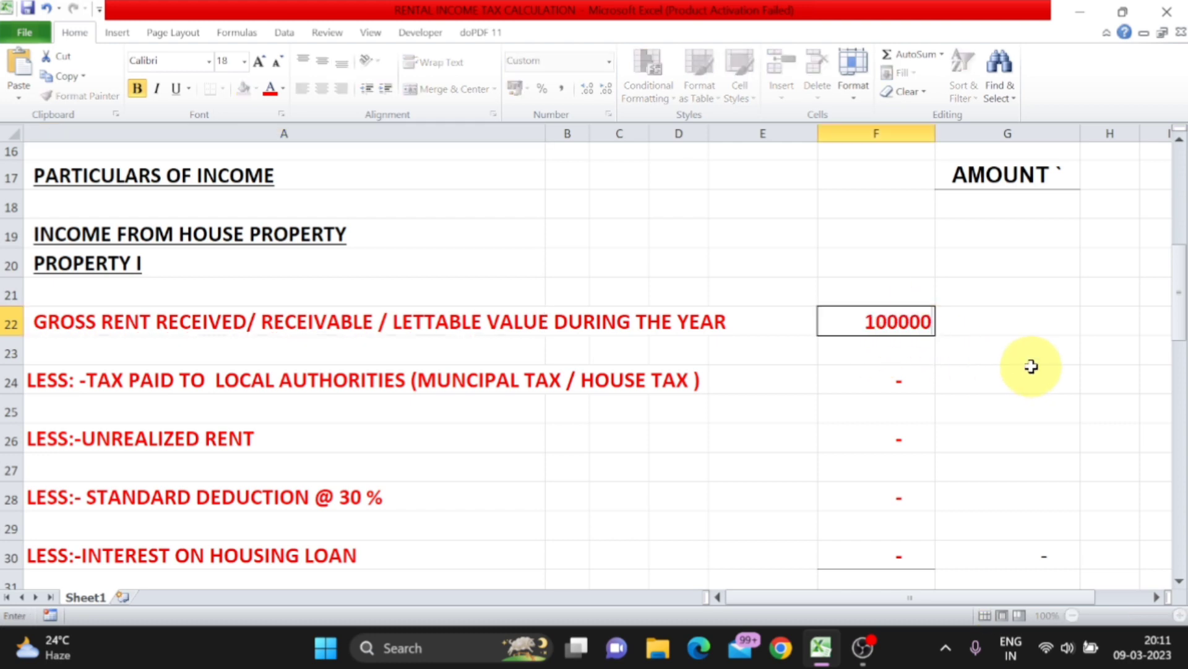
key("Return")
Calculate Property I's standard deduction in F28 as 30% of the gross rent with the formula =F22*30/100.
left_click(171, 396)
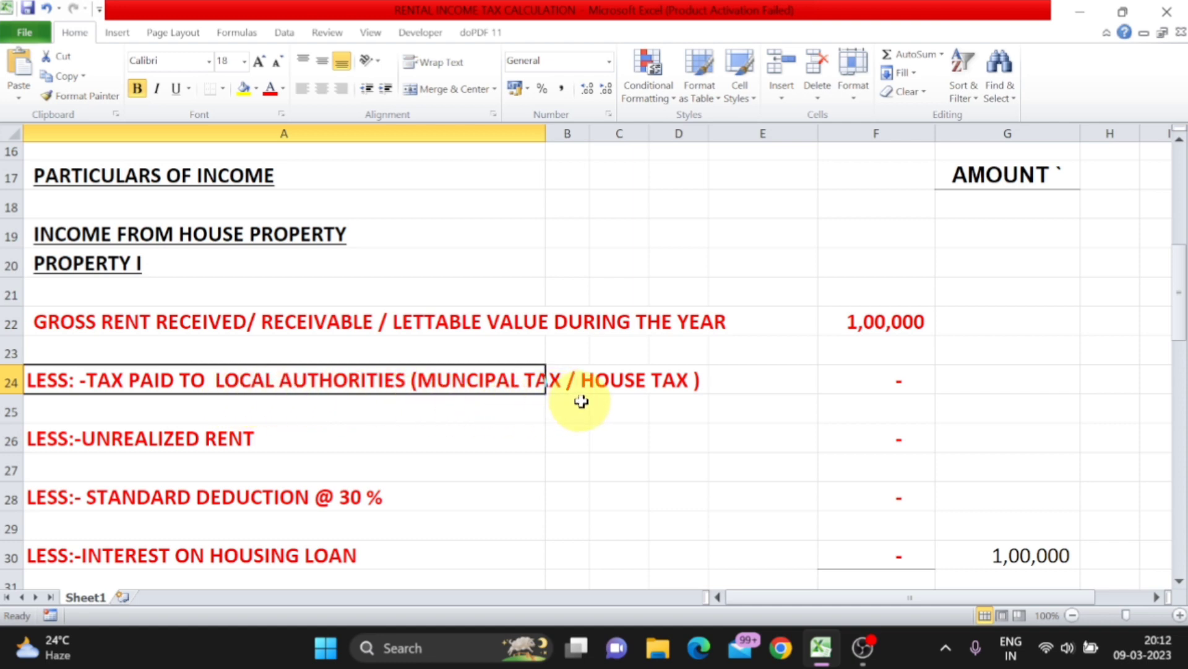
left_click(684, 381)
left_click(907, 385)
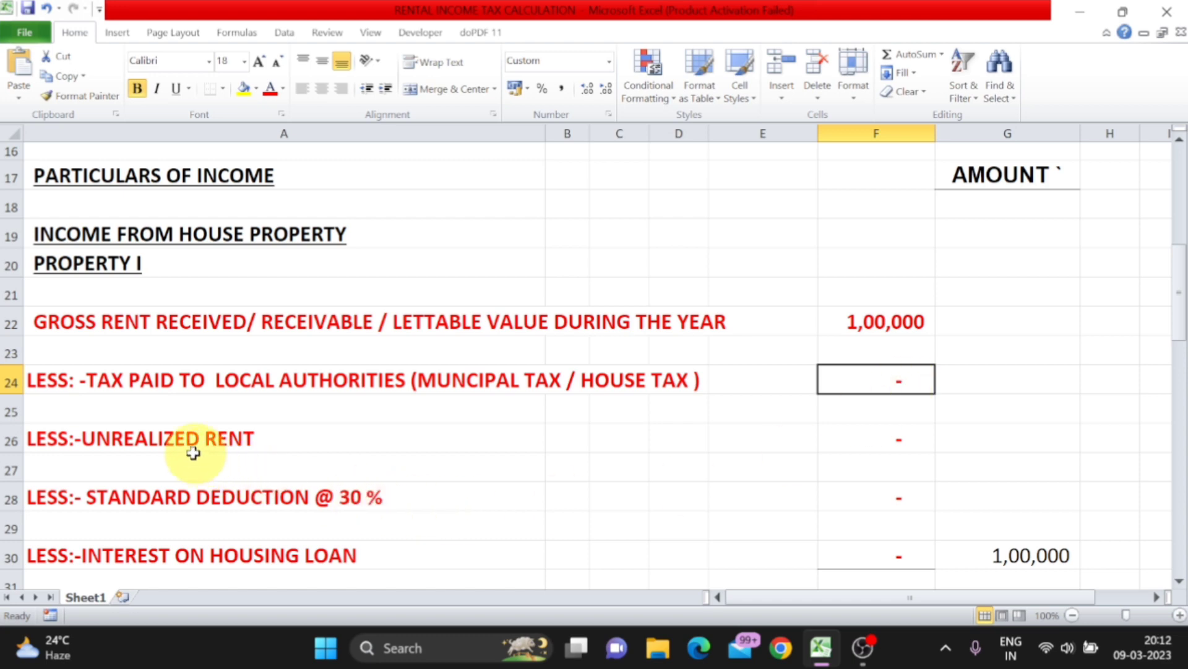
left_click(178, 441)
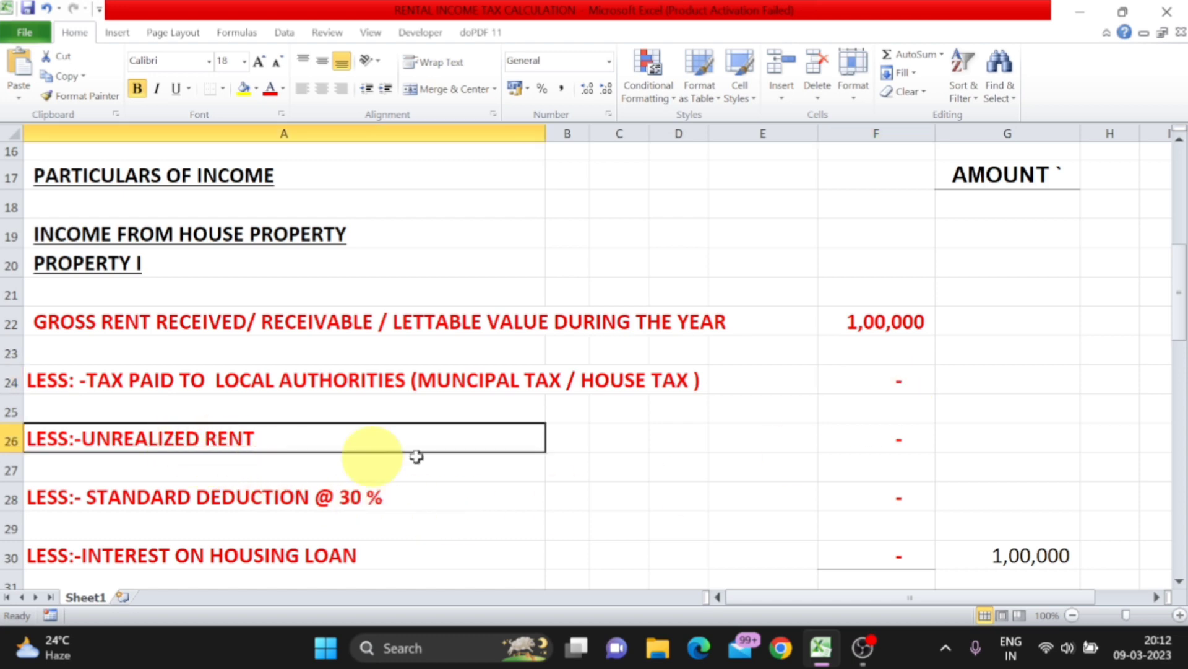
left_click(896, 438)
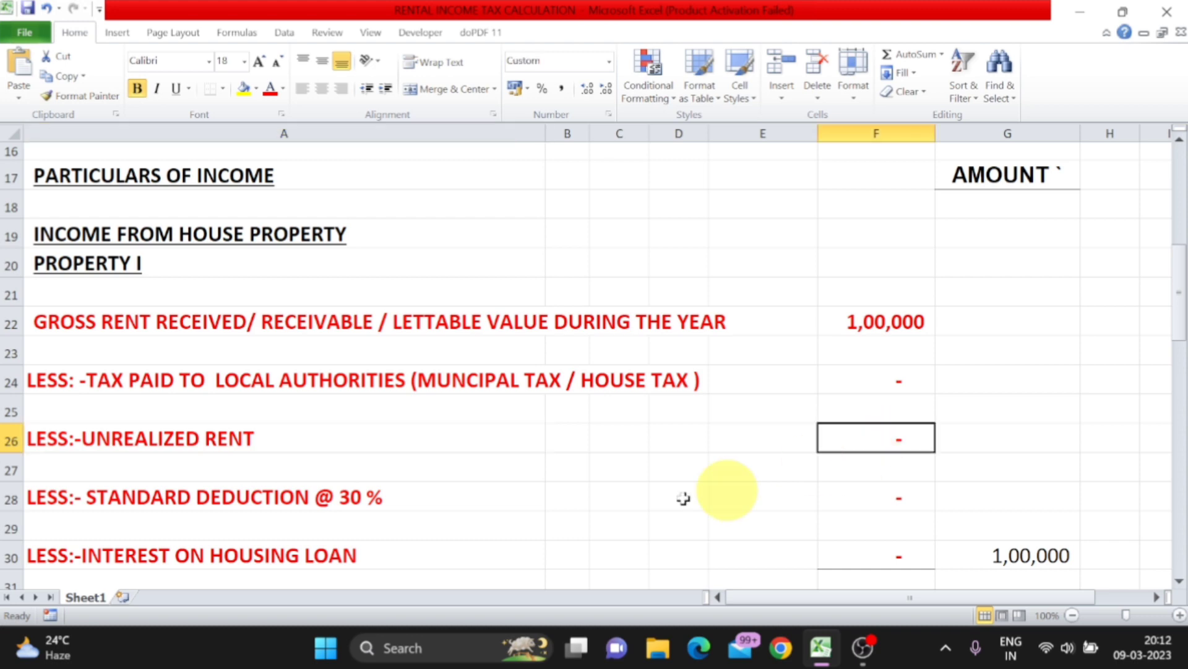
left_click(92, 501)
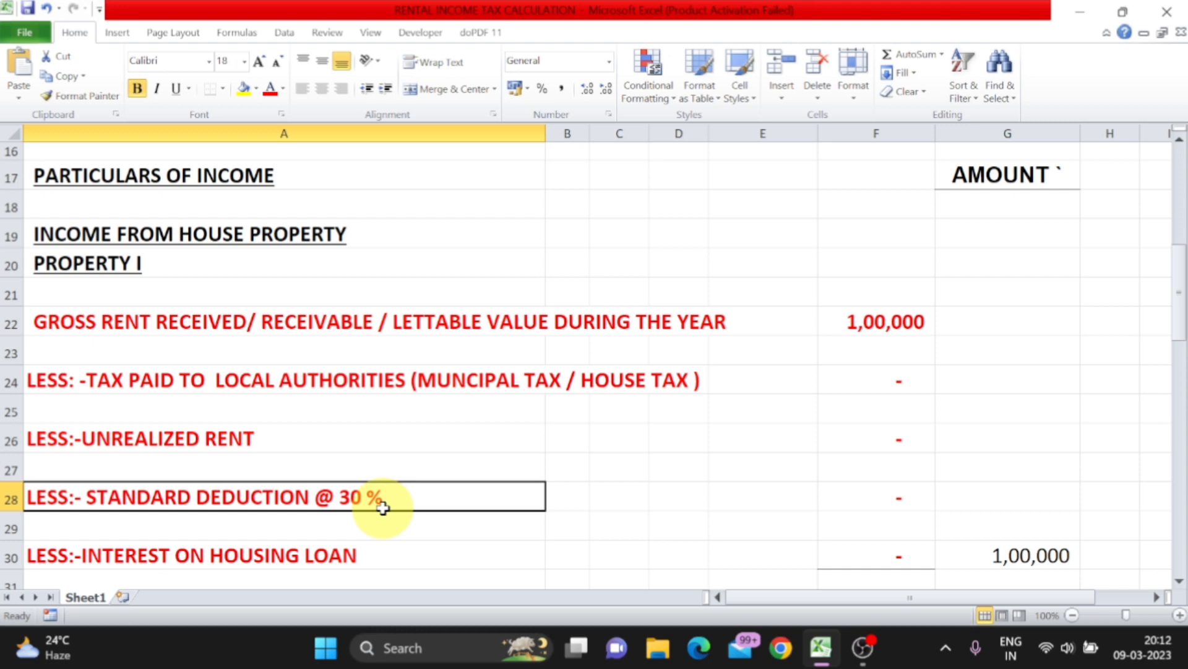
left_click(862, 509)
type("=")
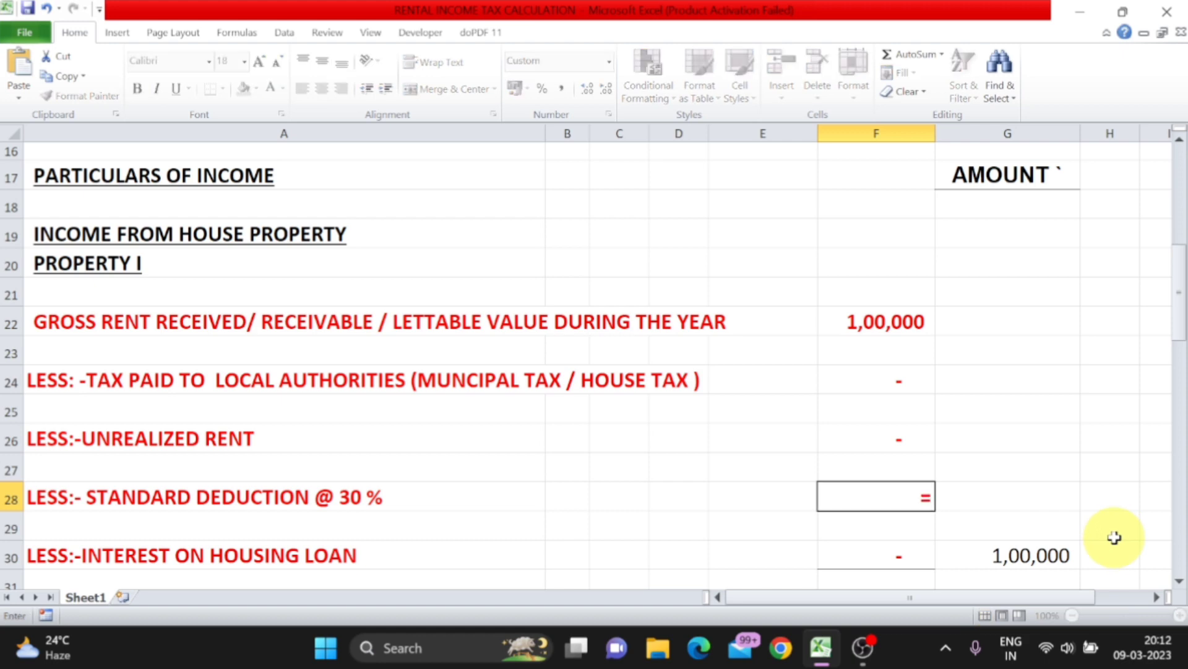
left_click(889, 315)
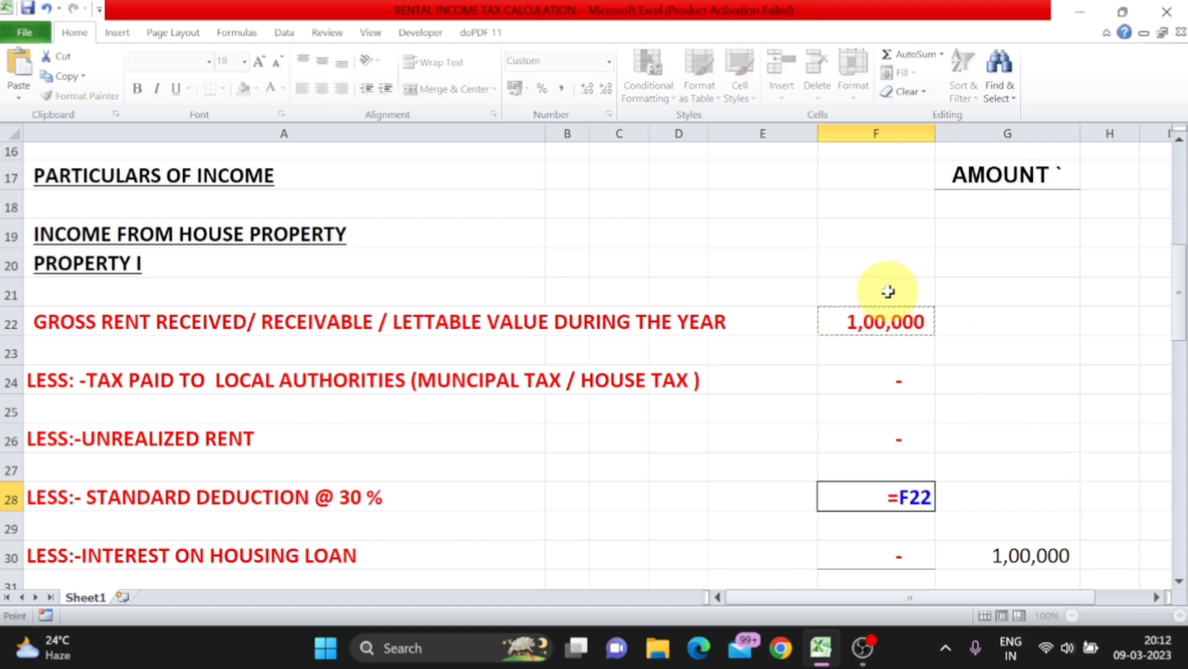
type("*30/100")
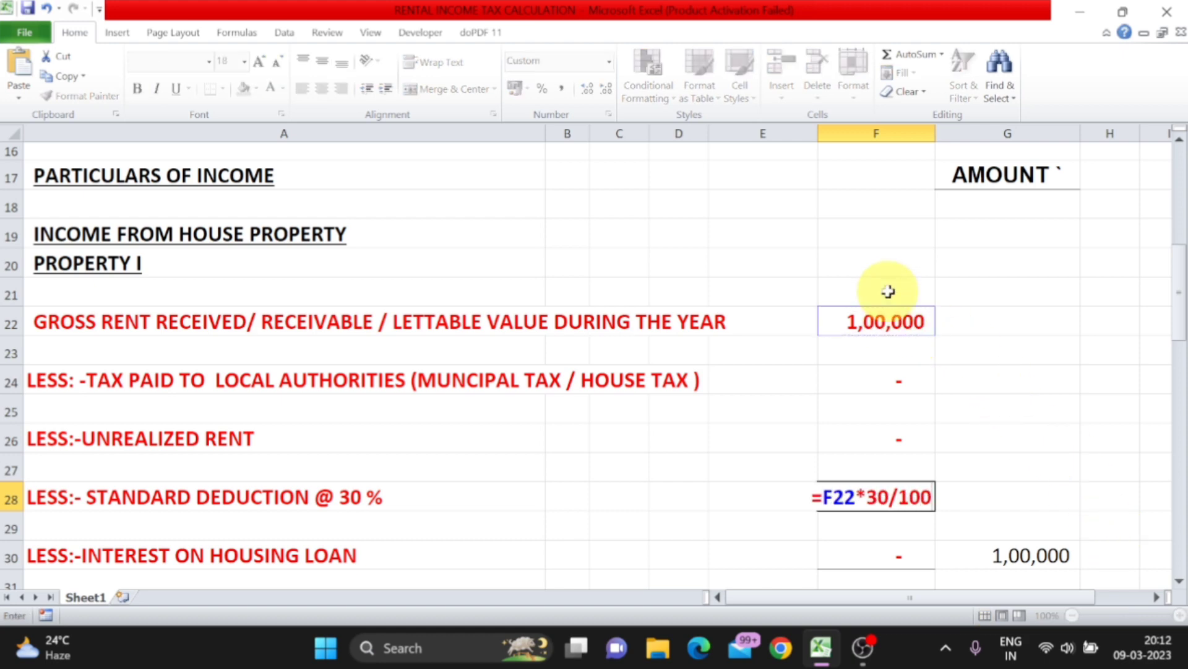
key("Return")
key("Up")
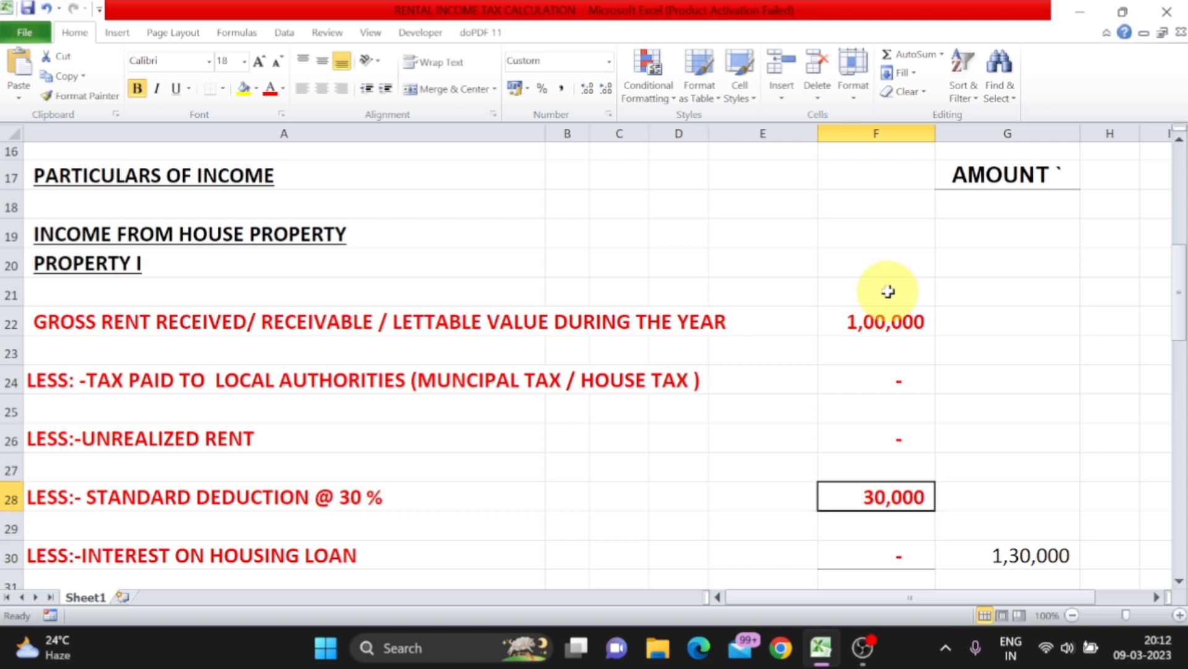
left_click(285, 561)
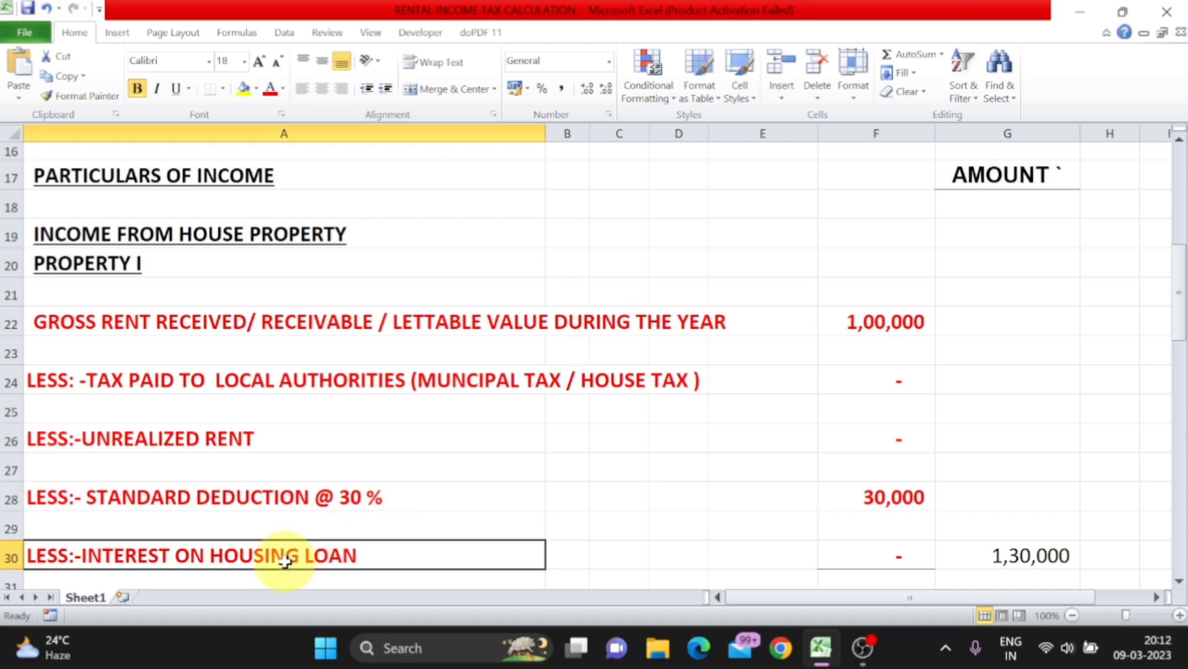
left_click(900, 547)
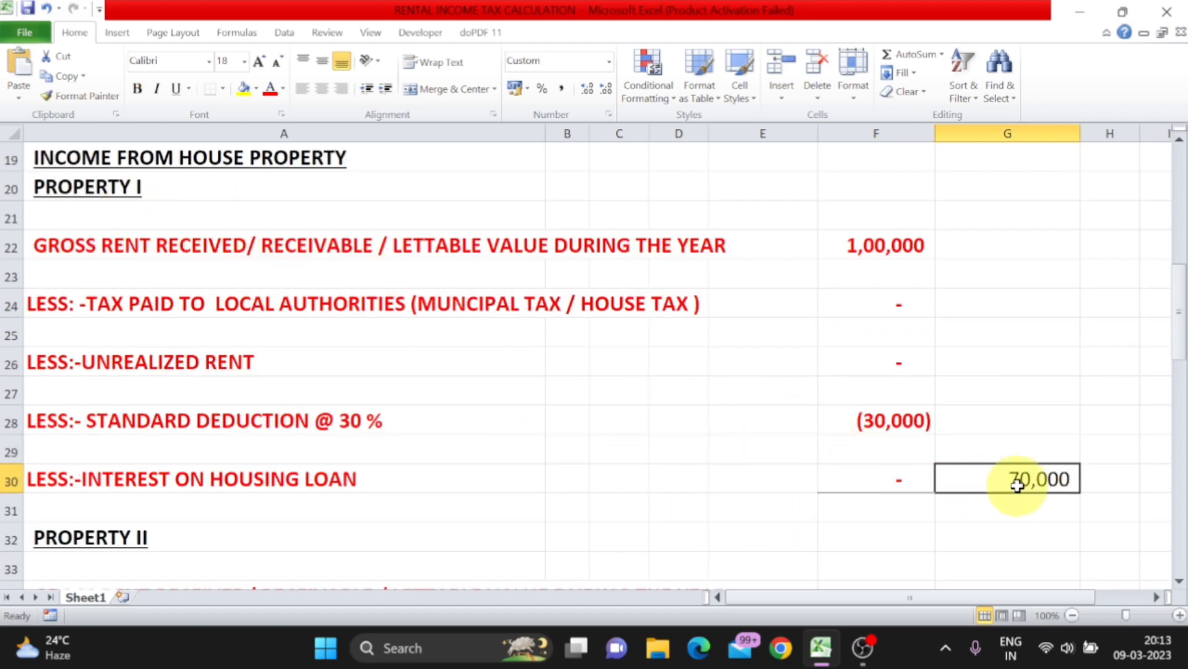
Enter 150000 as Property II's gross rent received during the year in F34.
scroll(1018, 485, "down", 2)
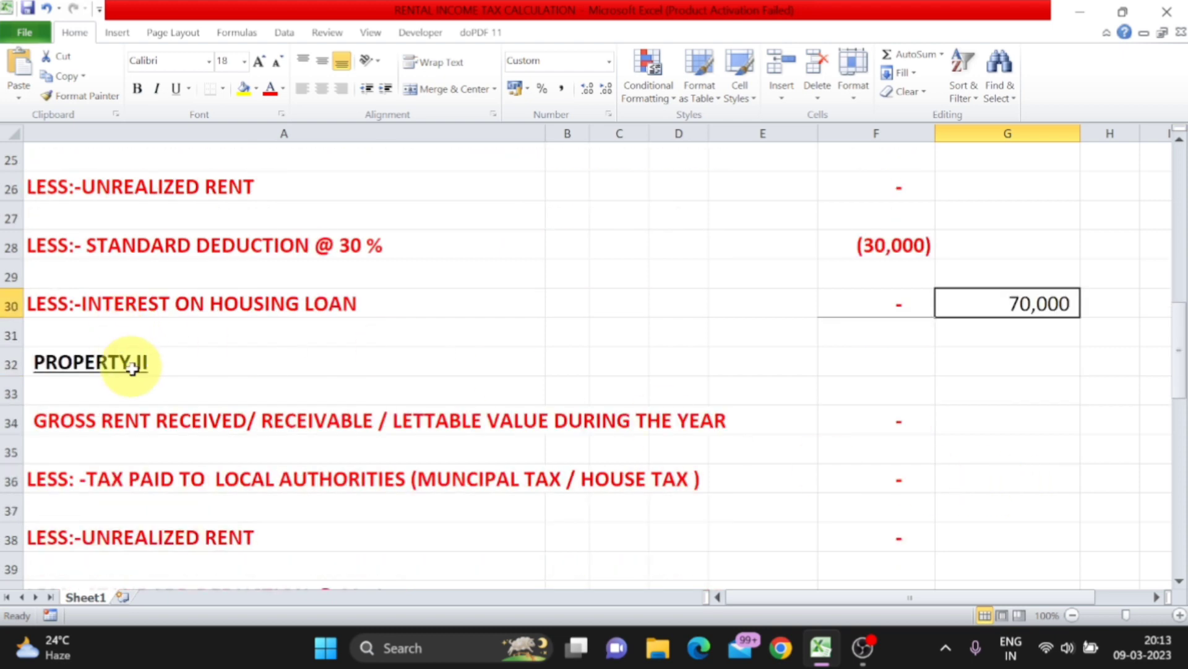
left_click(135, 370)
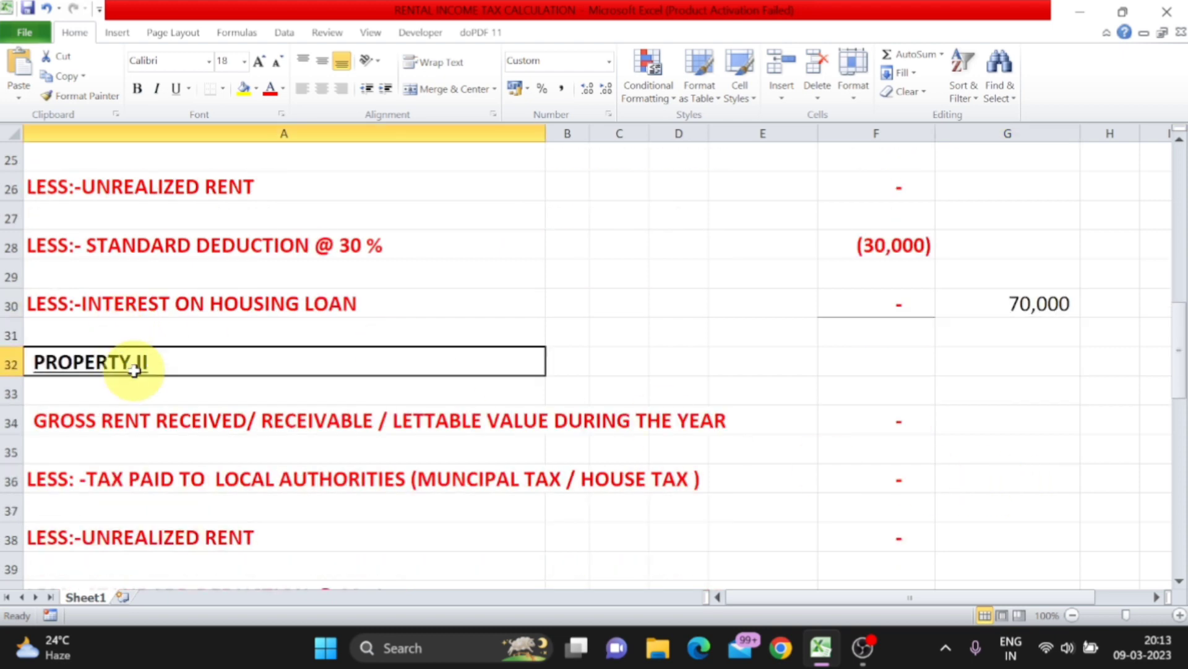
left_click(151, 414)
left_click(827, 430)
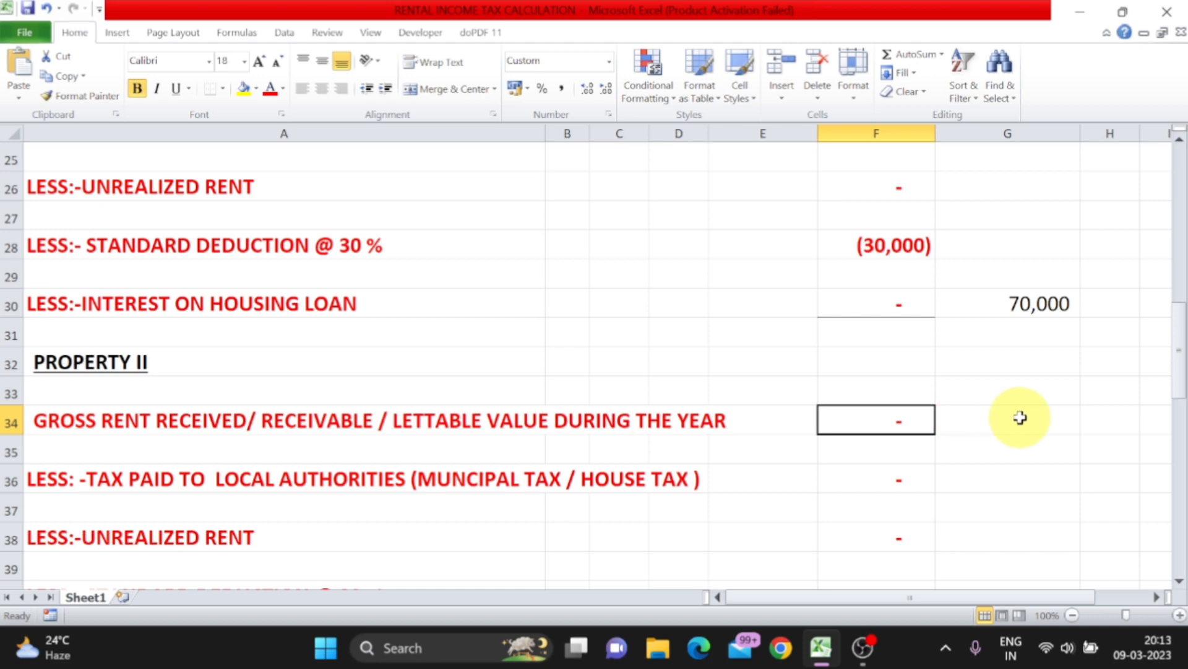
type("150000")
key("Return")
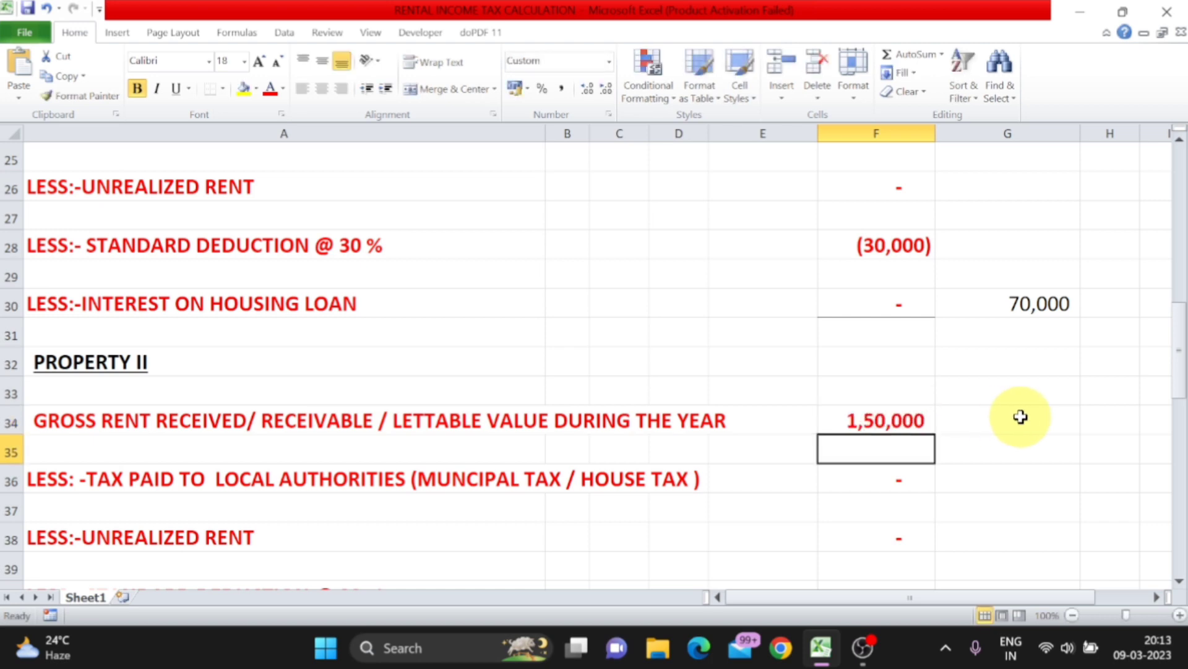
key("Up")
Calculate Property II's standard deduction in F40 as 30% of the gross rent with the formula =F34*30/100.
left_click(294, 485)
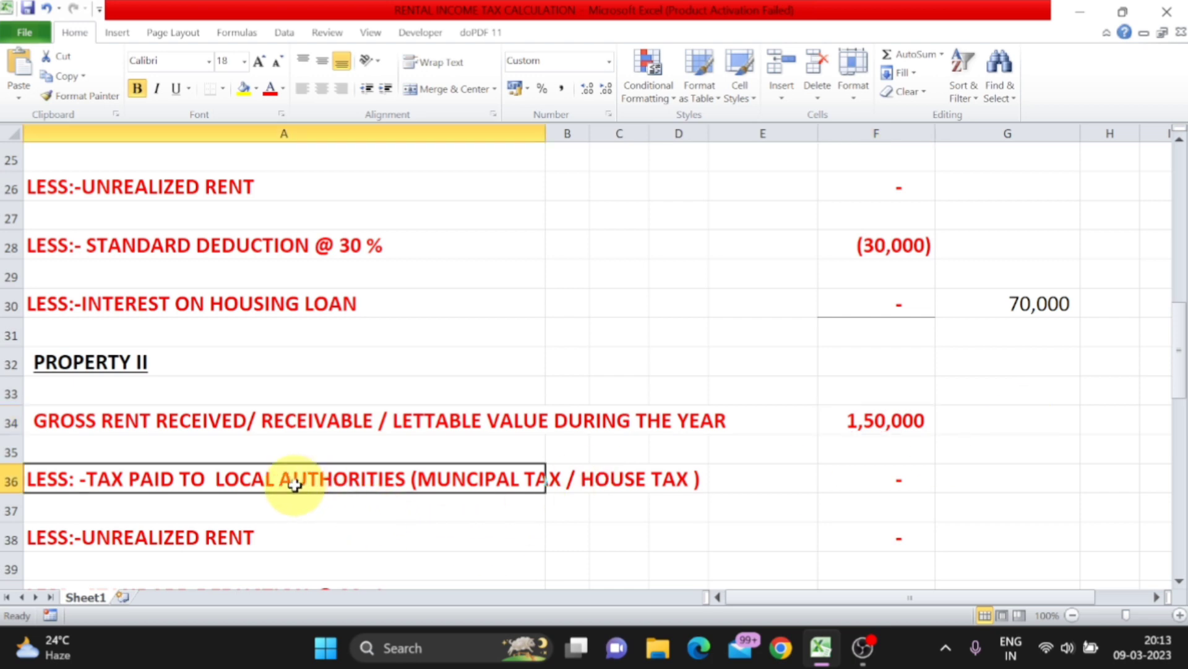
left_click(889, 483)
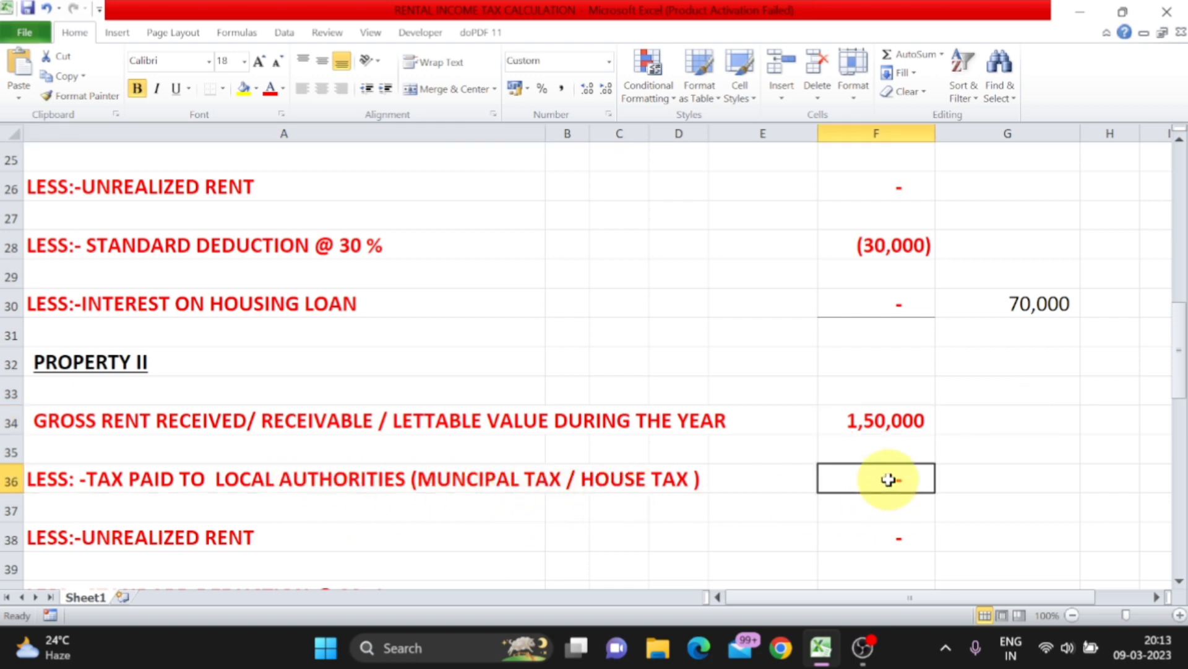
left_click(291, 536)
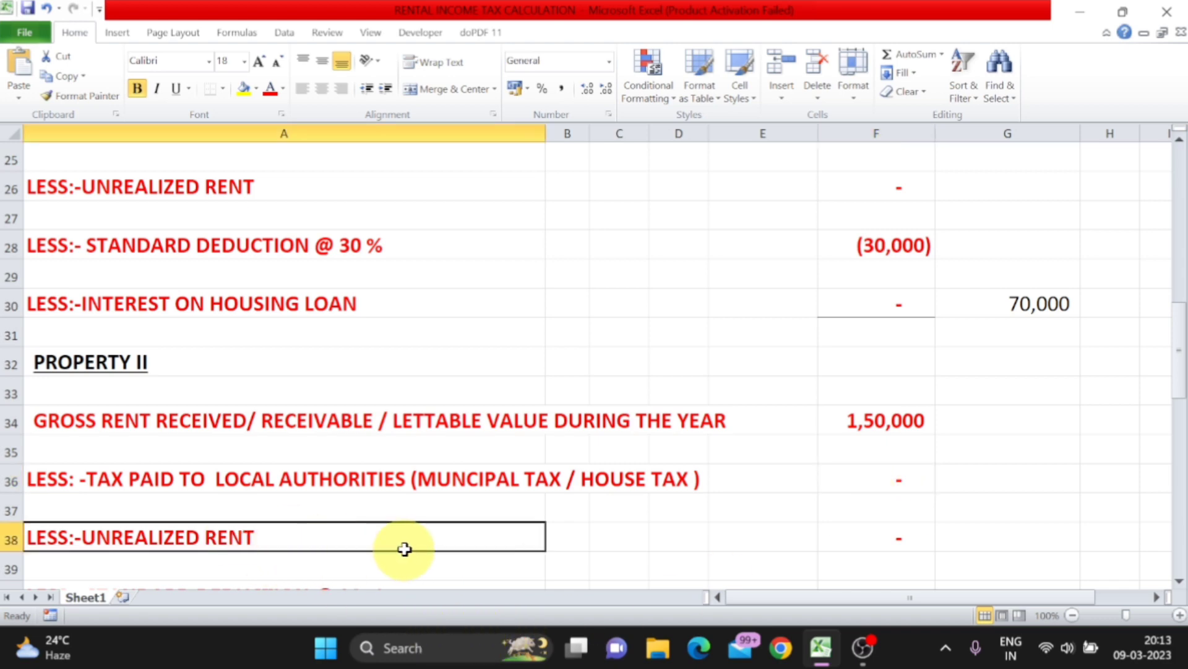
scroll(405, 549, "down", 2)
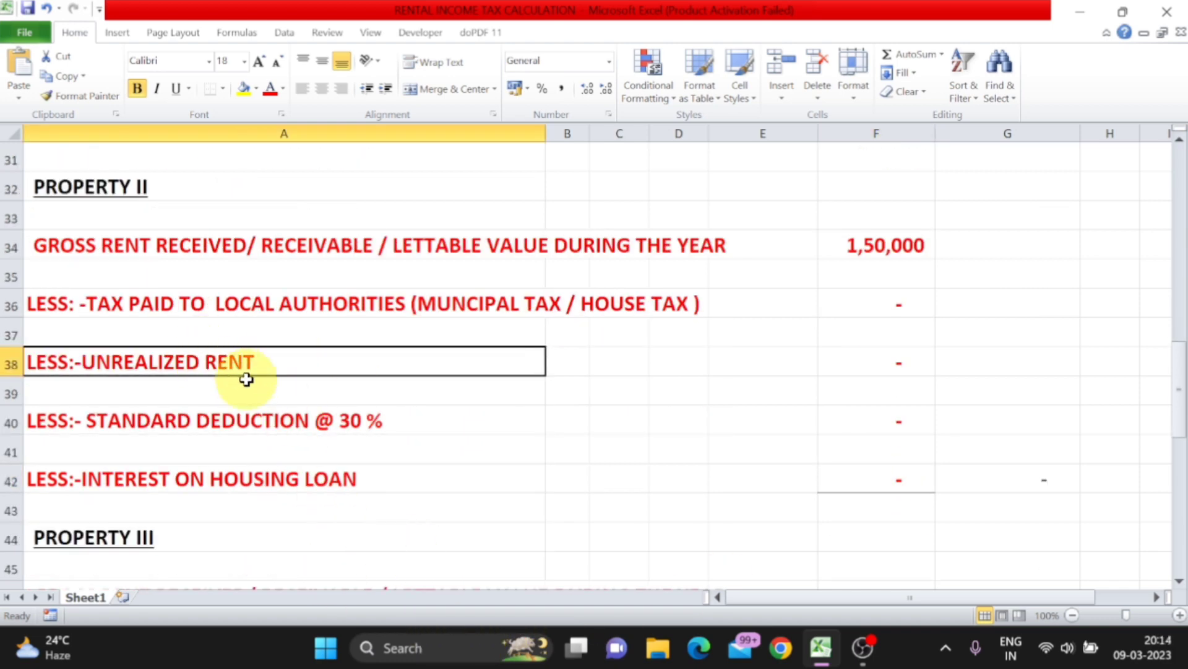
left_click(175, 429)
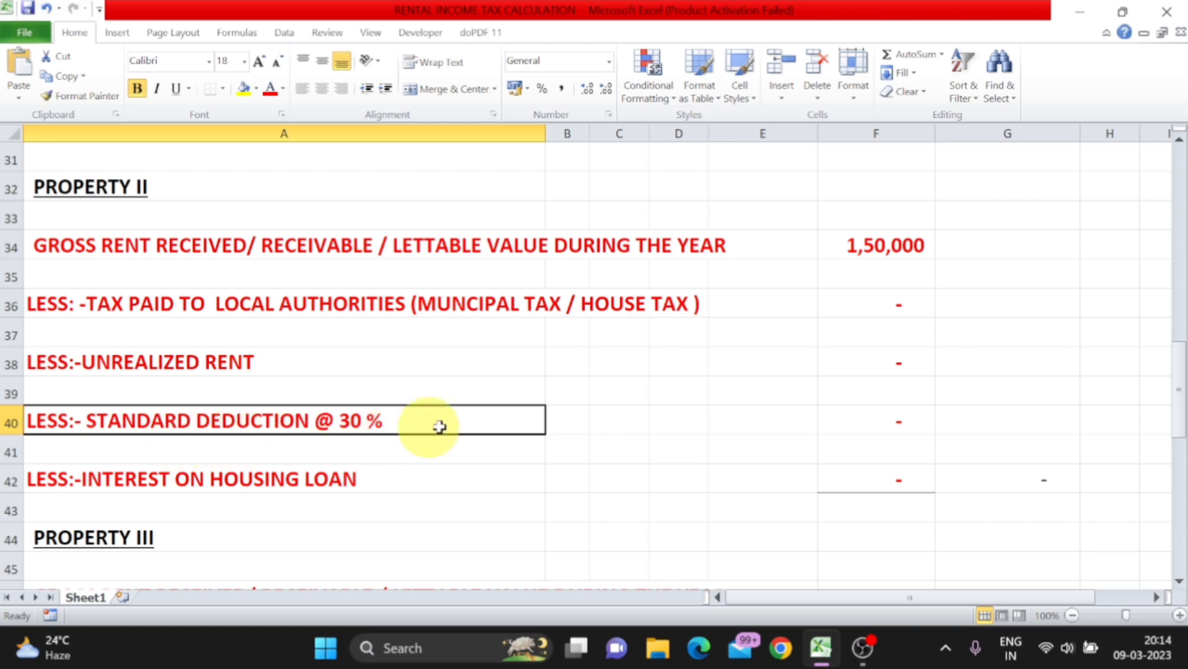
left_click(858, 424)
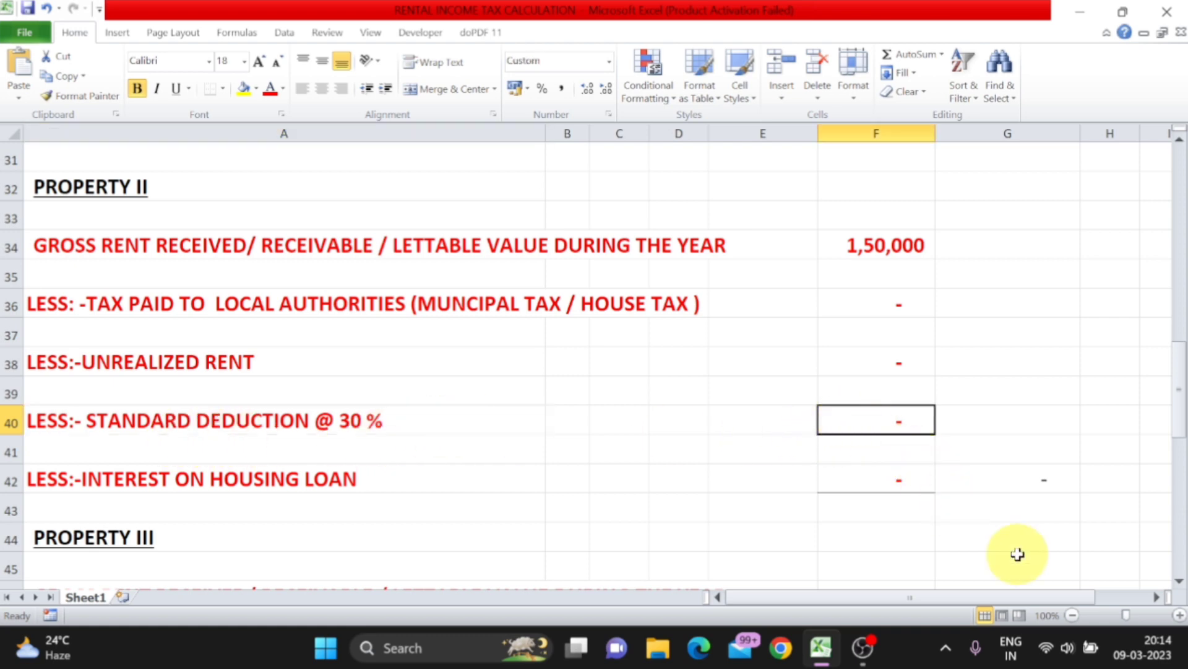
type("=")
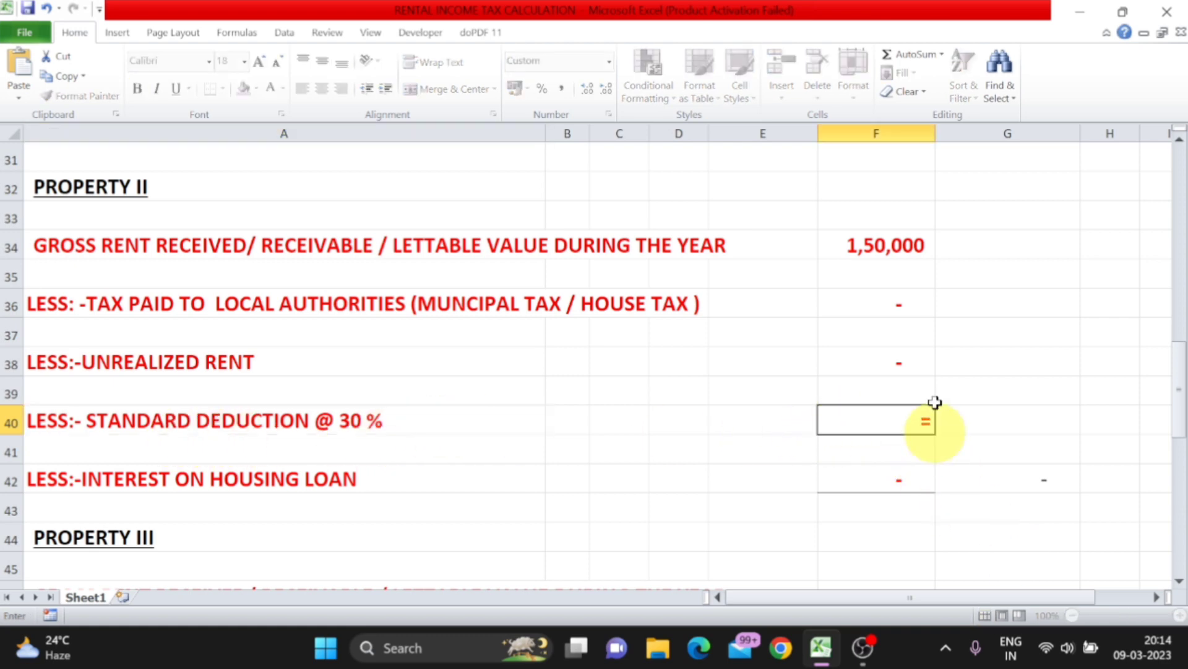
left_click(918, 256)
type("*3")
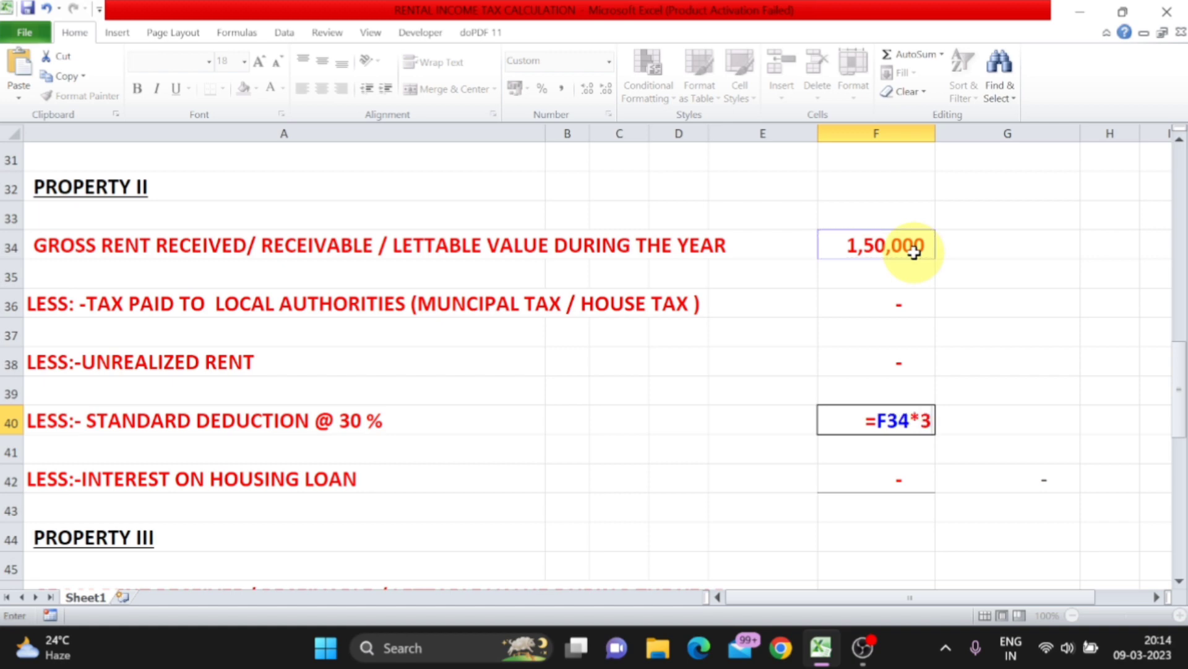
type("0/100")
key("Return")
key("Up")
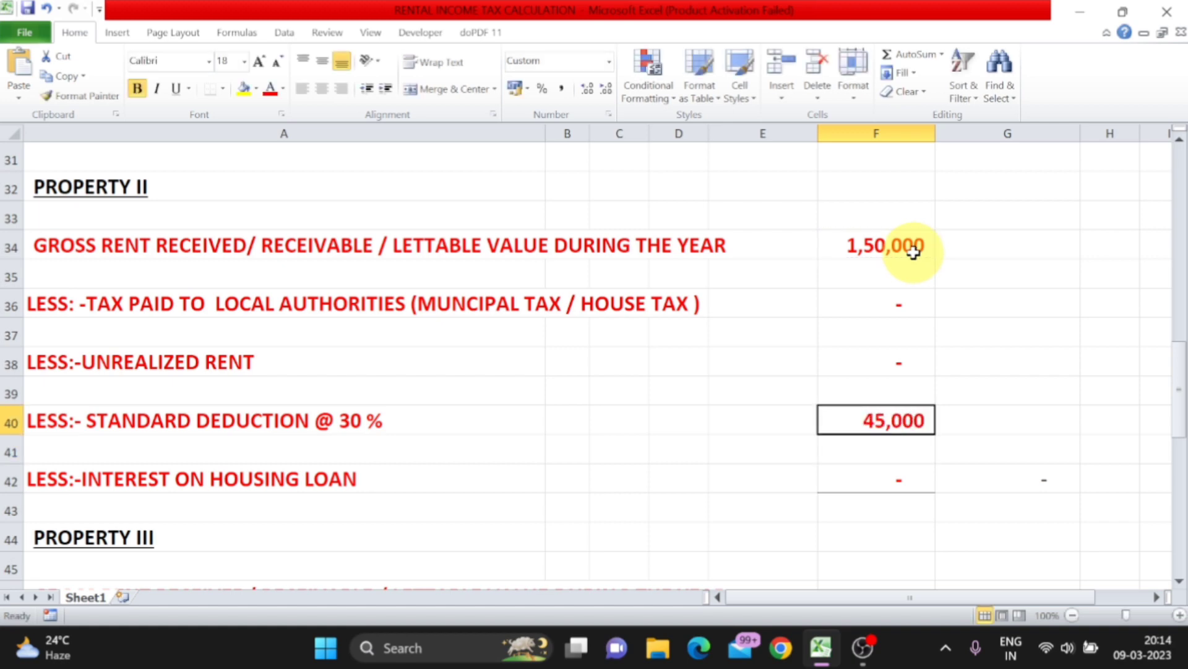
Turn Property II's standard deduction in F40 into a negative amount by adding a minus sign to its formula.
key("F2")
key("Left")
key("Left")
key("Left")
key("Left")
key("Left")
key("Left")
key("Left")
key("Left")
key("Left")
key("Left")
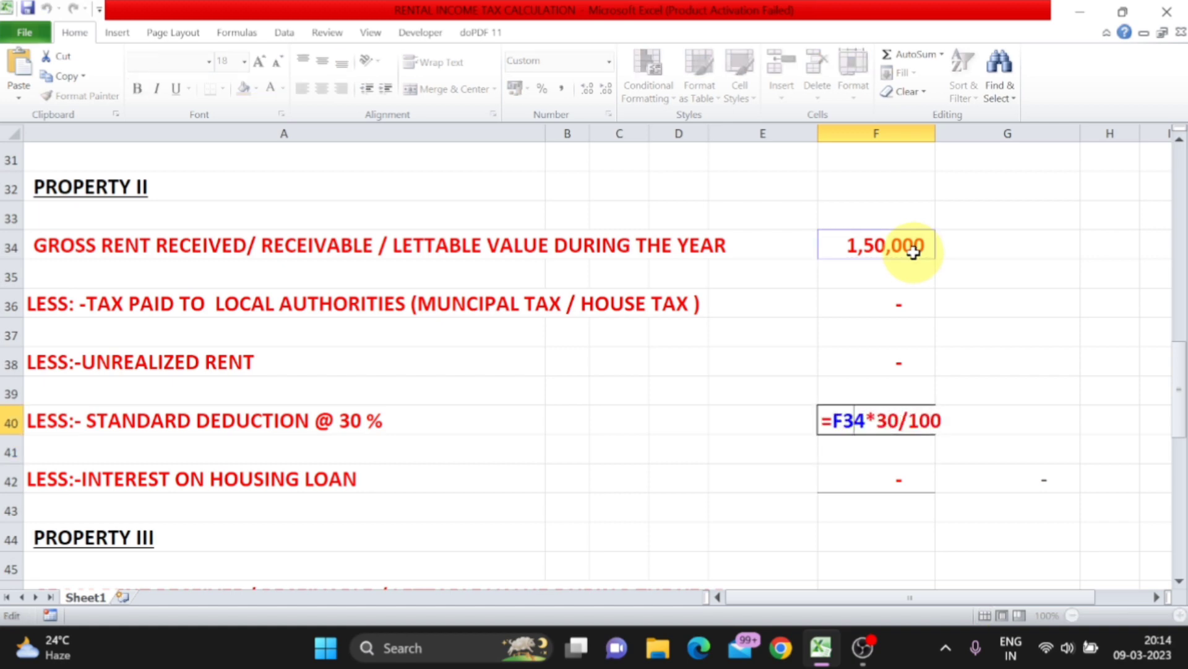
type("-")
key("Return")
key("Up")
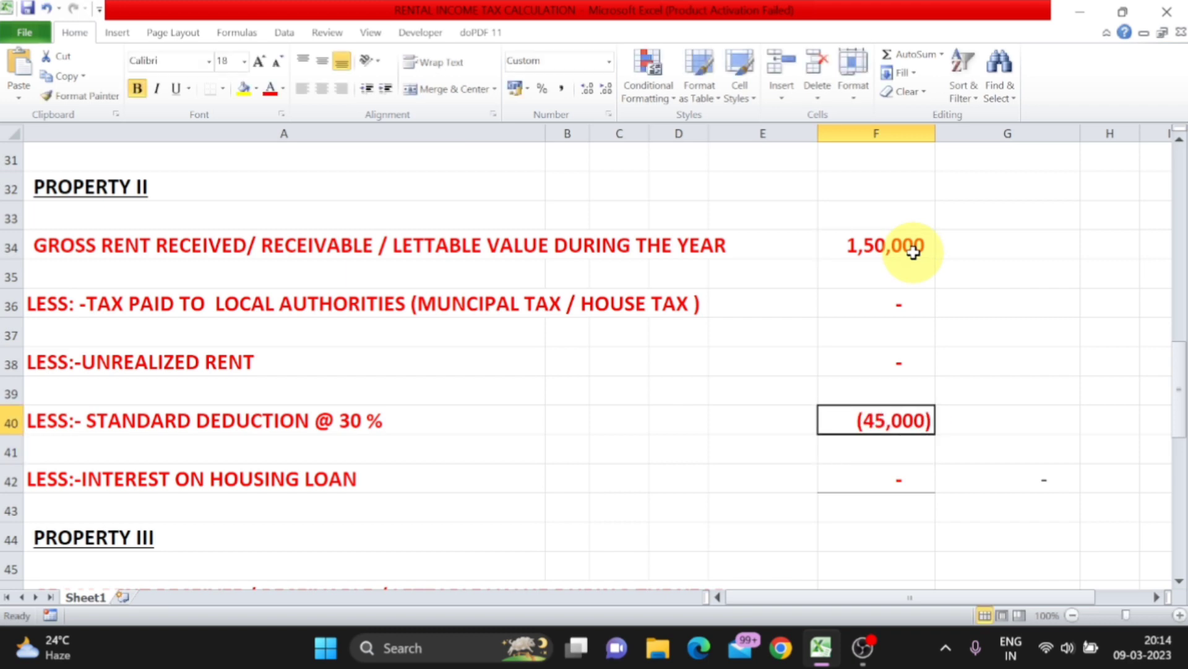
Enter -35000 as Property II's interest on housing loan in F42.
left_click(961, 475)
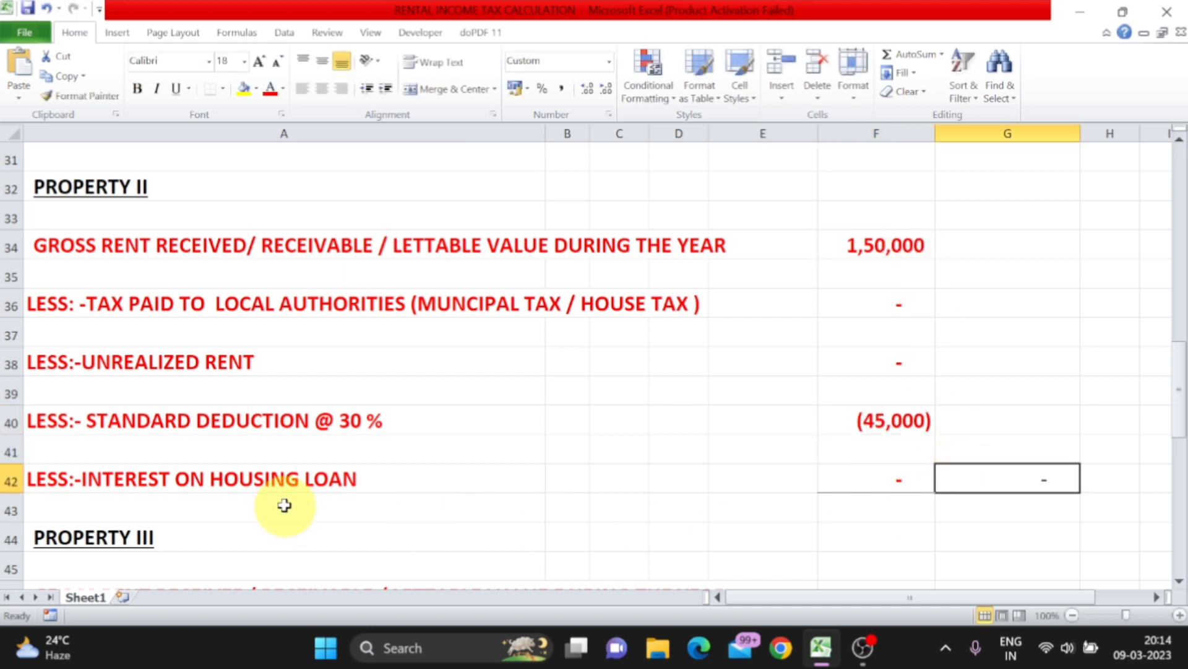
left_click(261, 495)
left_click(313, 485)
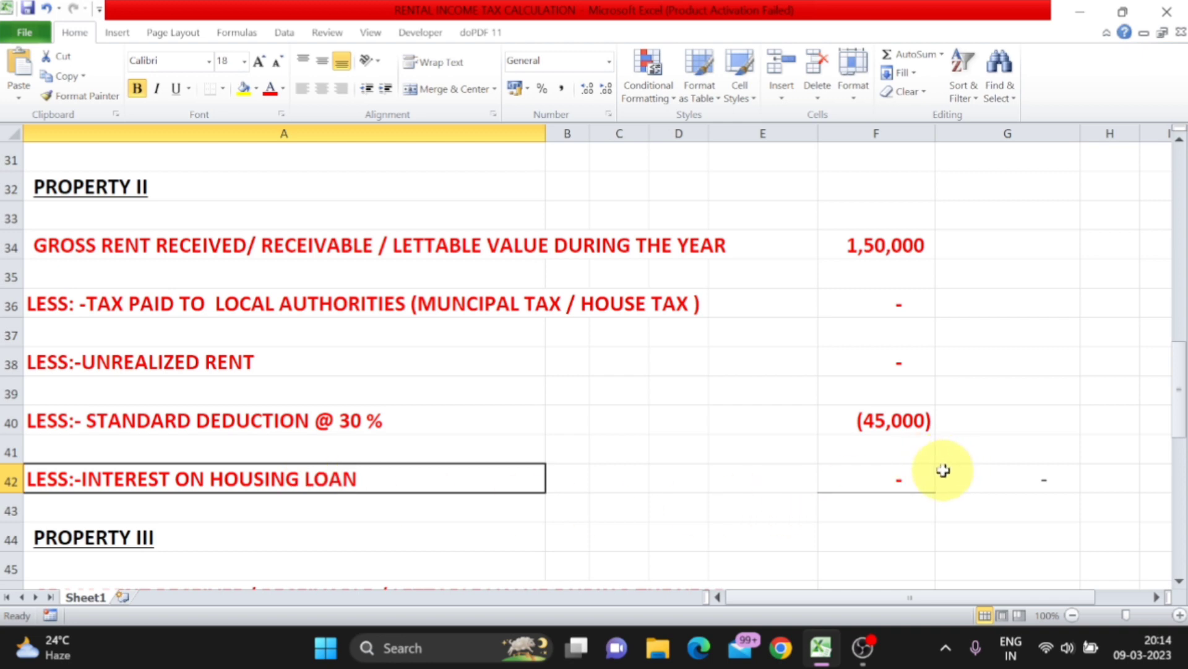
left_click(923, 476)
type("-35000")
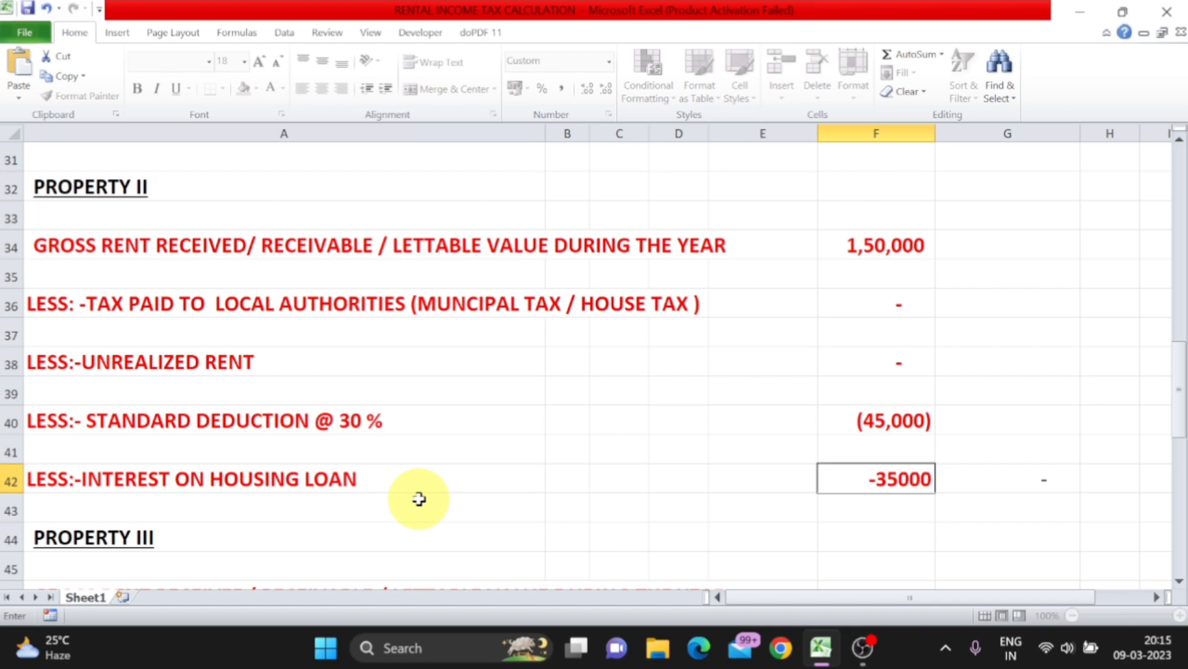
key("Return")
key("Up")
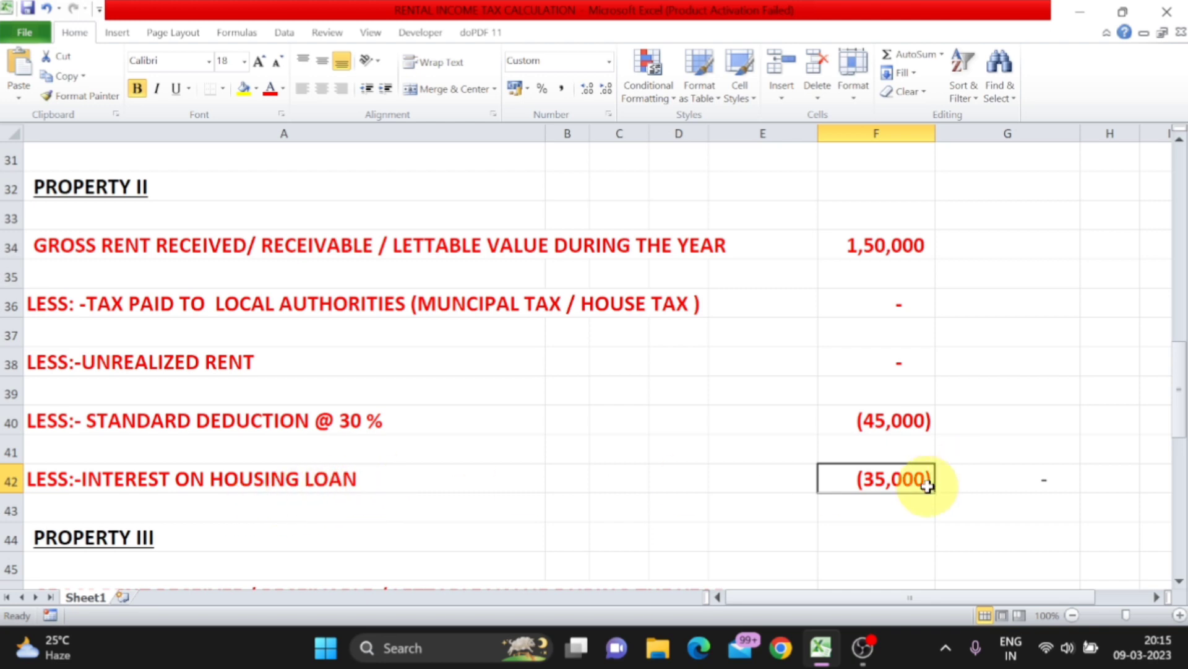
Calculate Property II's net rental income in G42 with a SUM of F34:F42.
left_click(1046, 476)
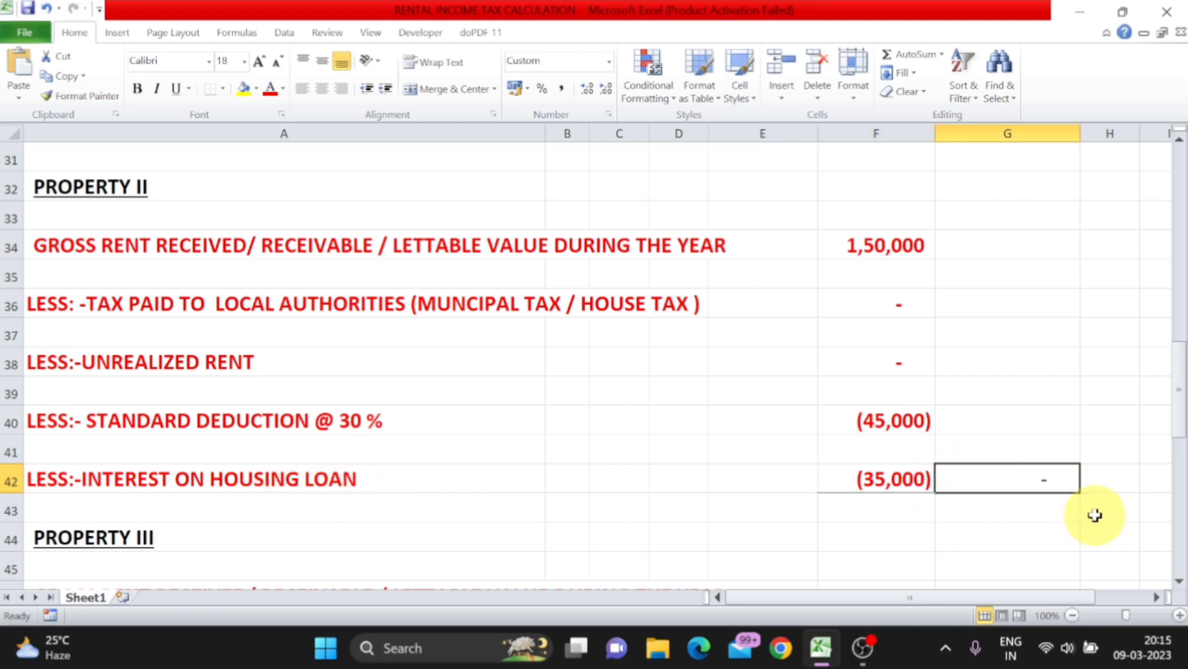
type("=sum(")
key("Left")
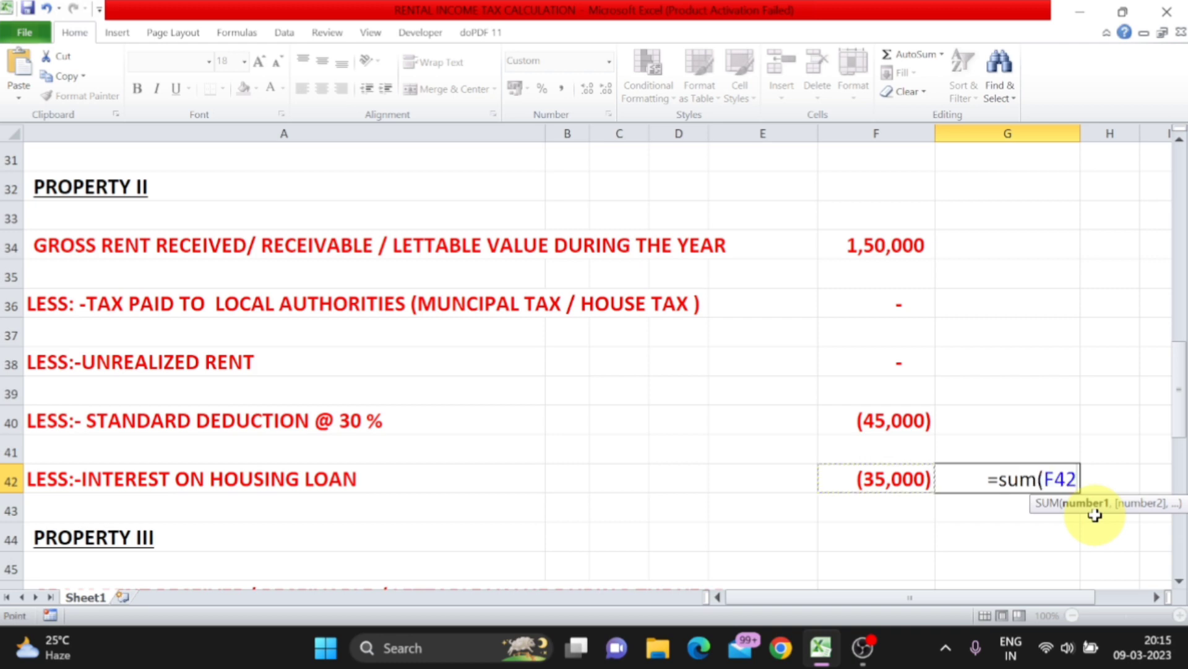
key("shift+Up")
key("shift+Up")
key("shift+Up")
key("shift+Up")
key("shift+Up")
key("shift+Up")
key("shift+Up")
key("shift+Up")
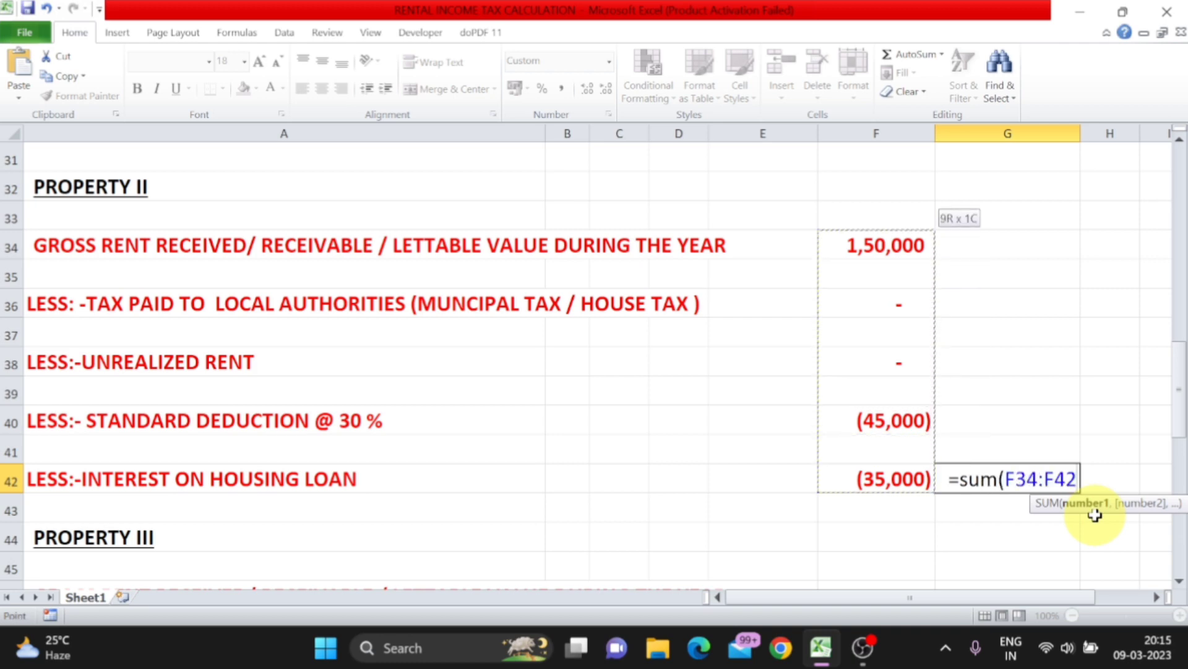
key("Return")
key("Up")
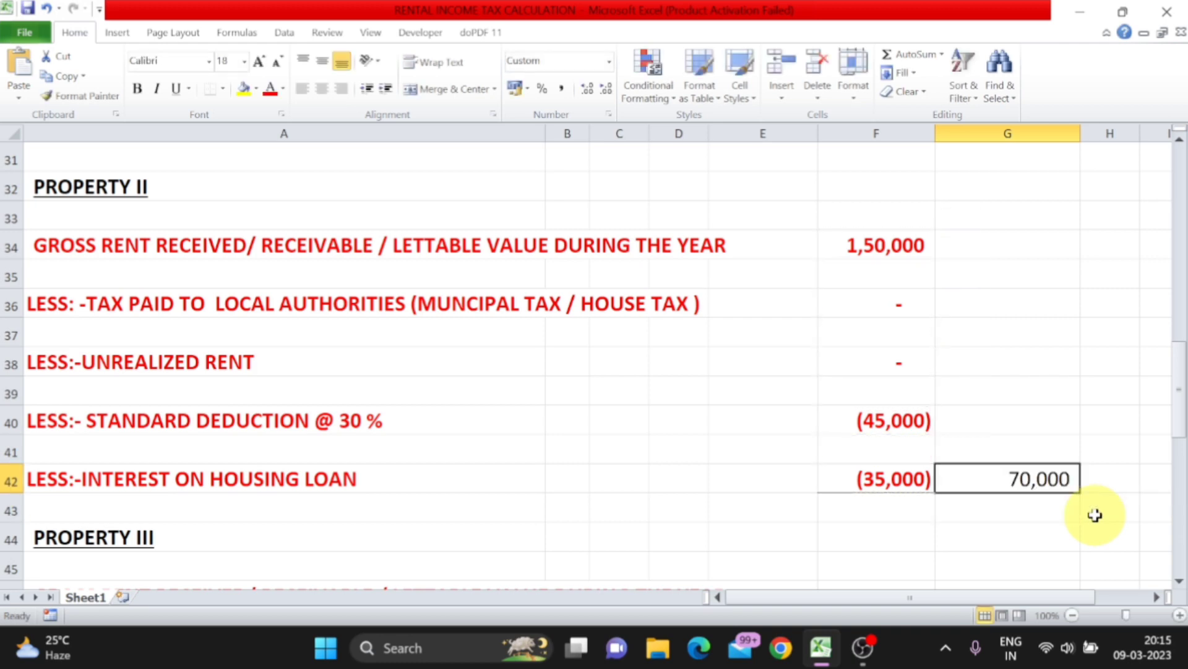
Review Property II's gross rent, standard deduction and housing loan interest against the net income in G42.
left_click(910, 481)
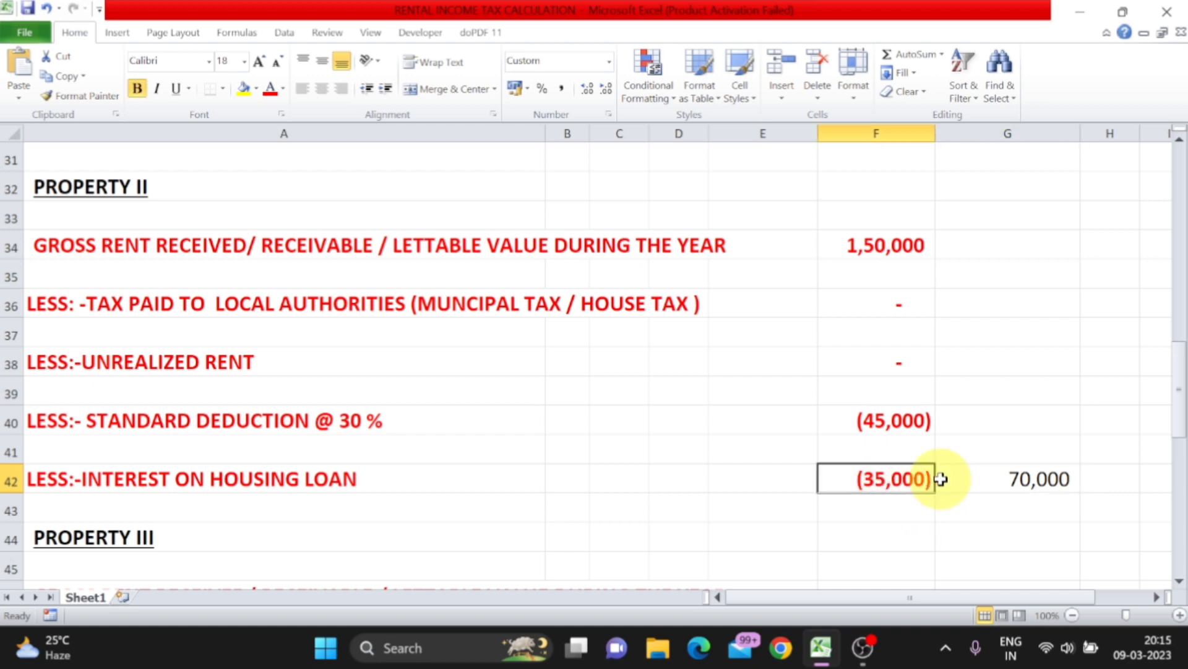
left_click(1051, 478)
left_click(892, 245)
left_click(164, 243)
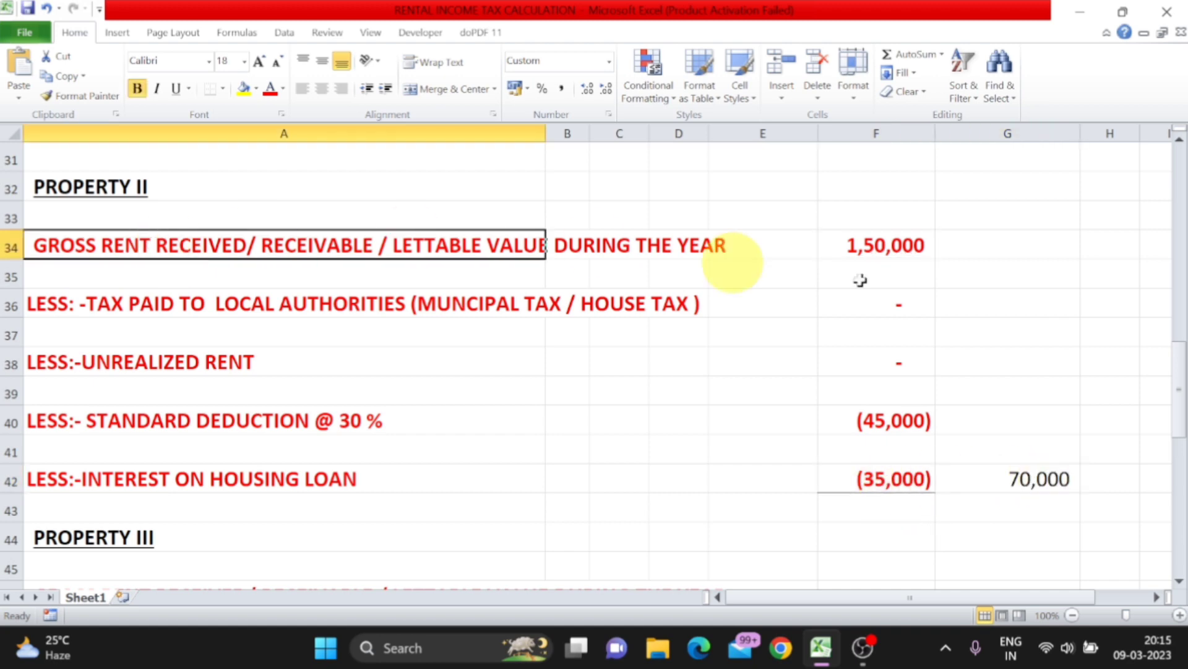
left_click(899, 248)
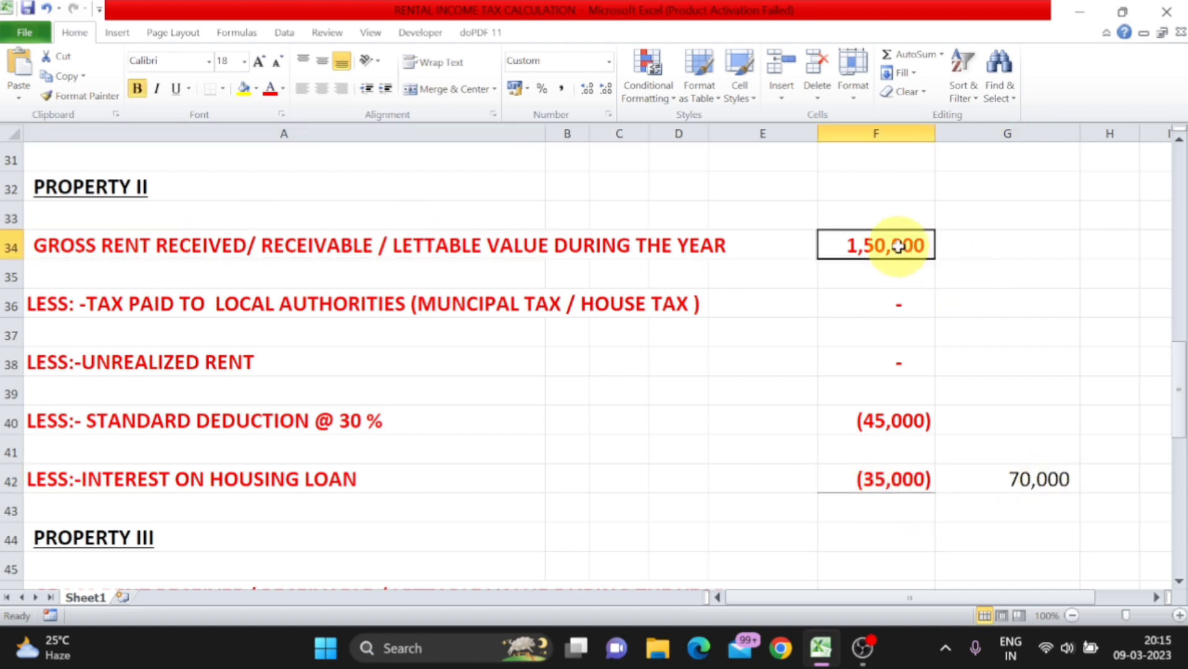
left_click(263, 421)
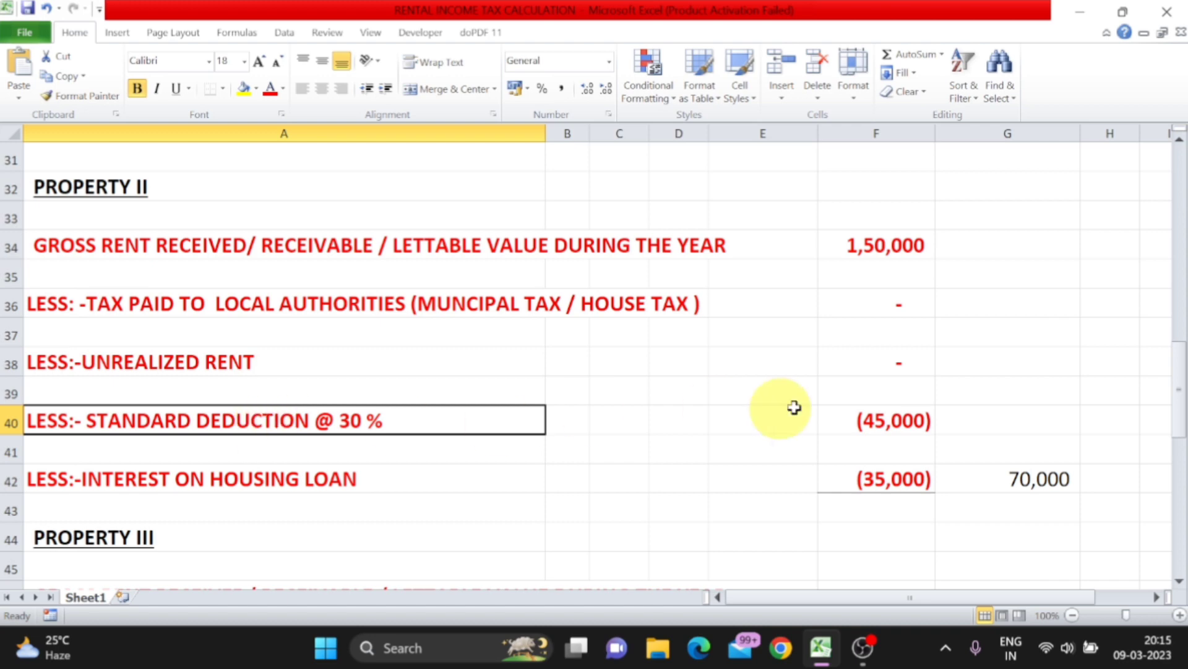
left_click(907, 421)
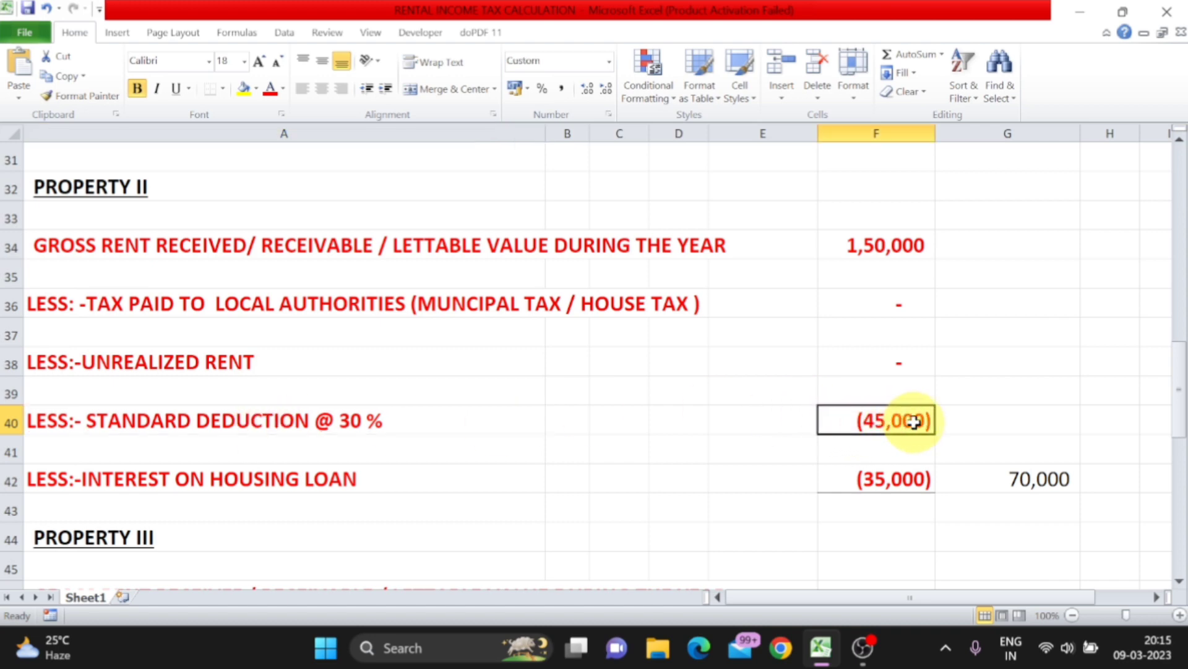
left_click(345, 484)
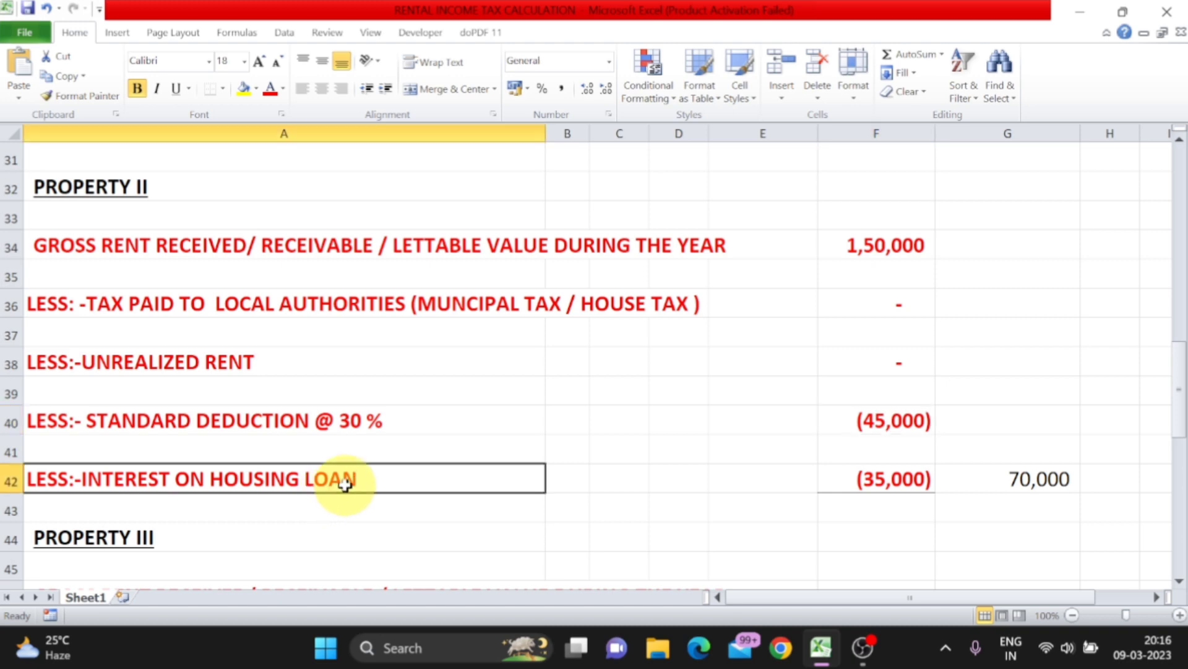
Replace Property II's interest on housing loan in F42 with -200000 and check the net income in G42.
left_click(905, 481)
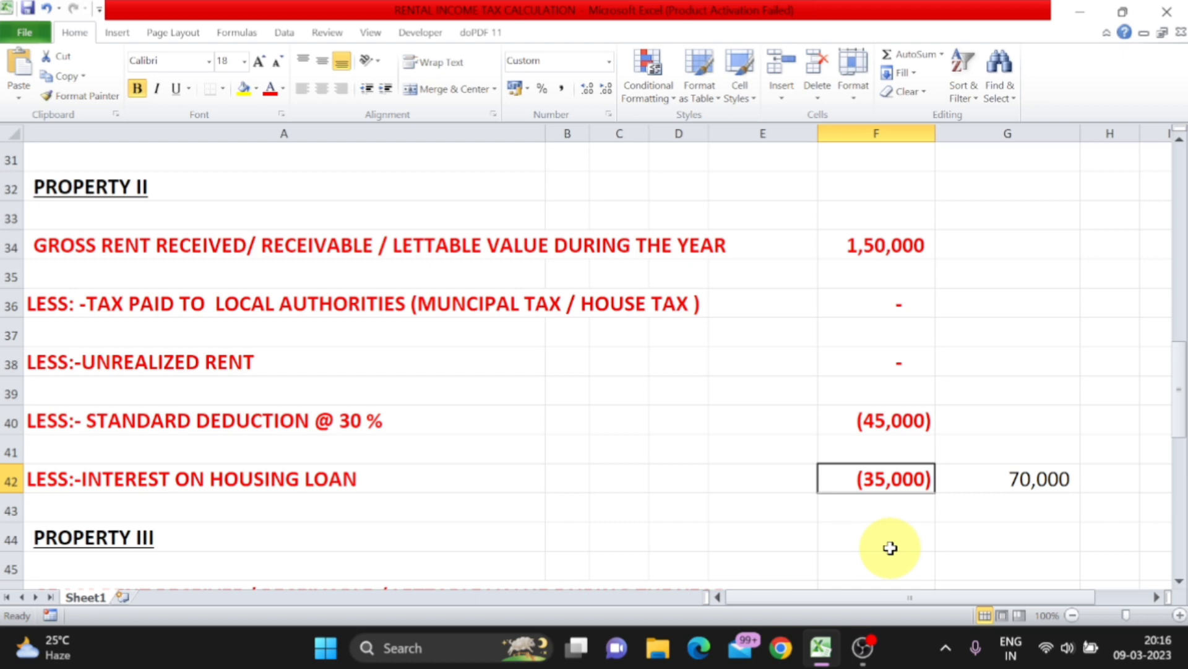
key("Delete")
type("-")
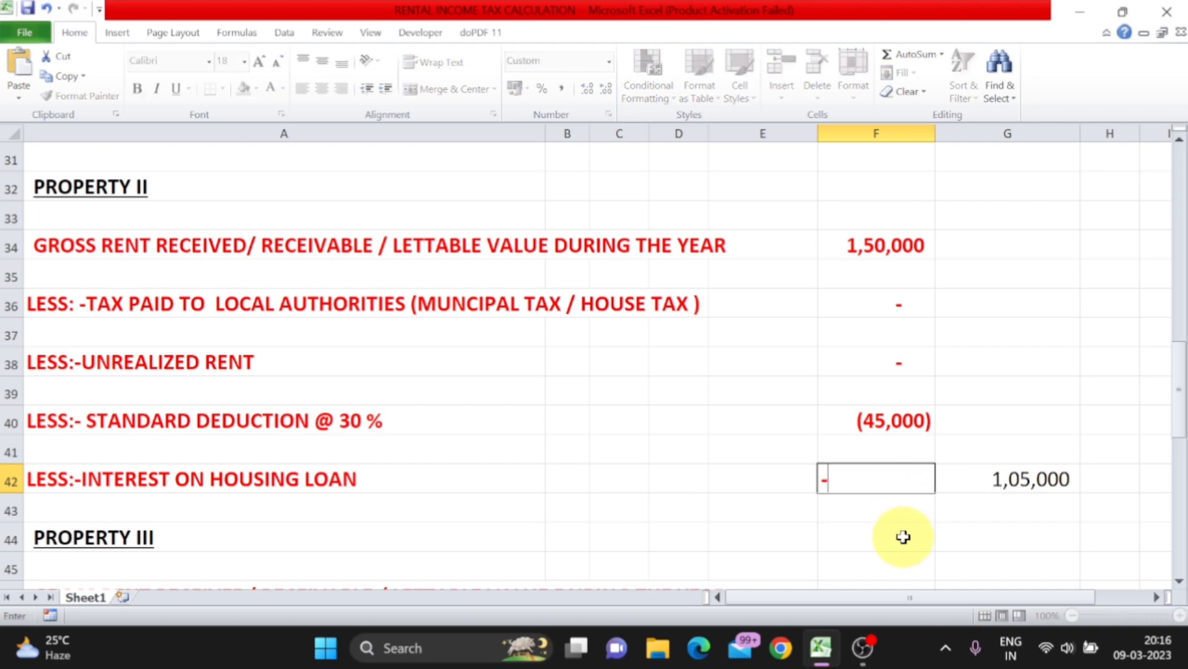
type("2000000")
key("Return")
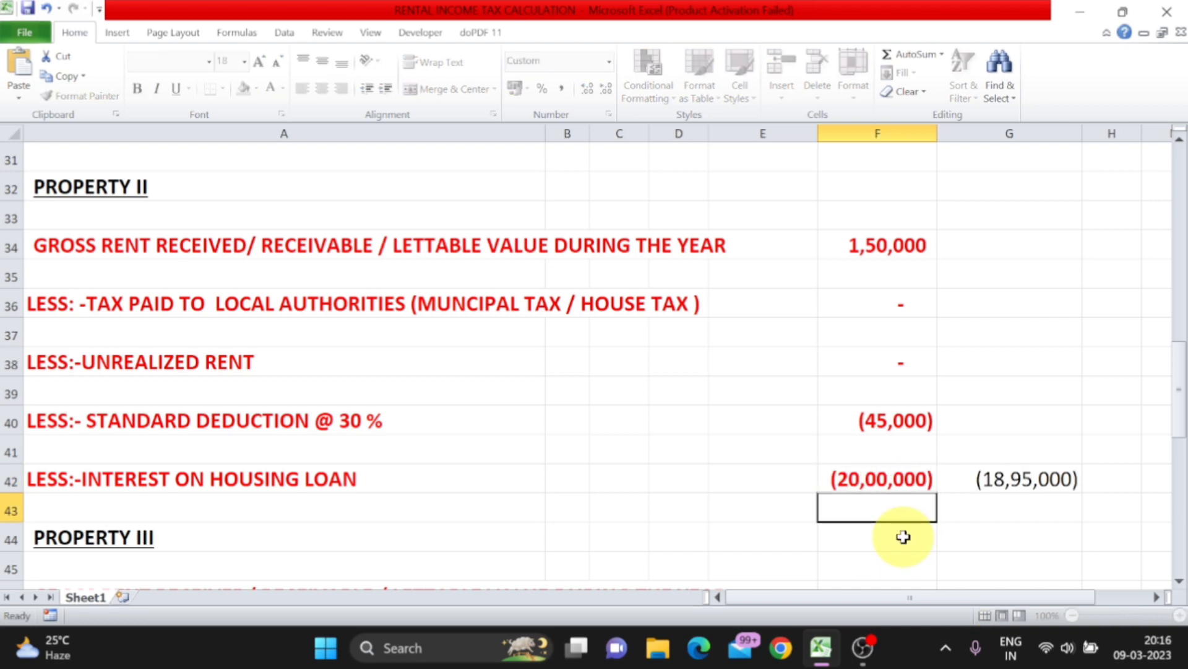
key("Up")
key("F2")
key("BackSpace")
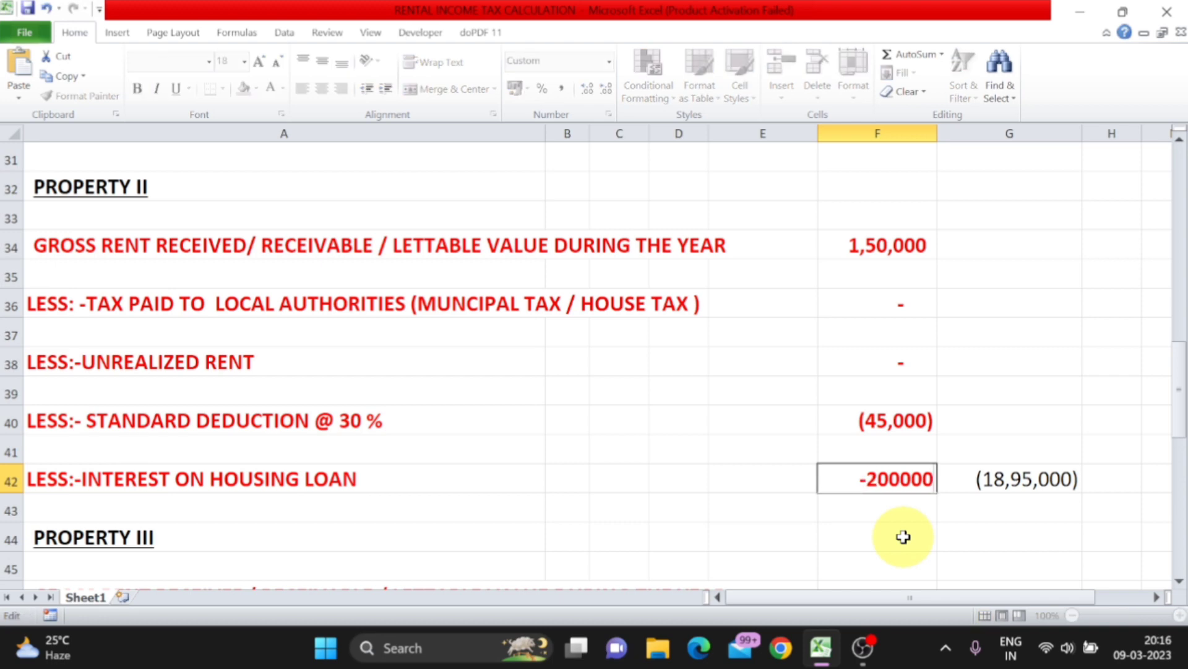
key("Return")
key("Up")
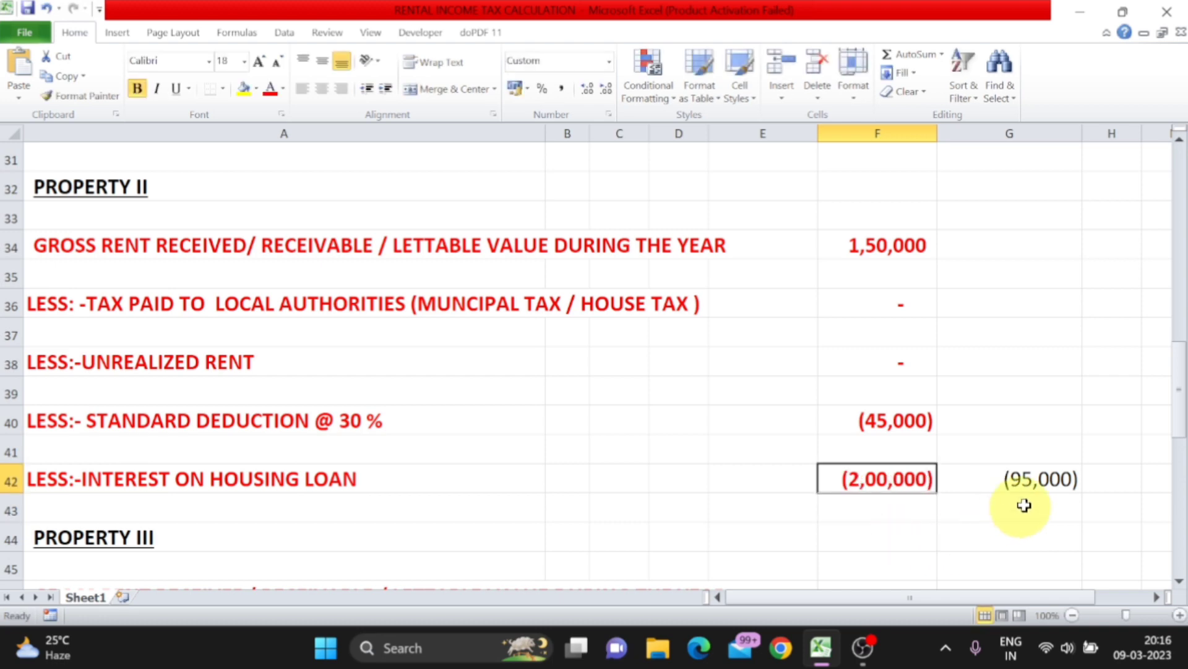
left_click(1034, 482)
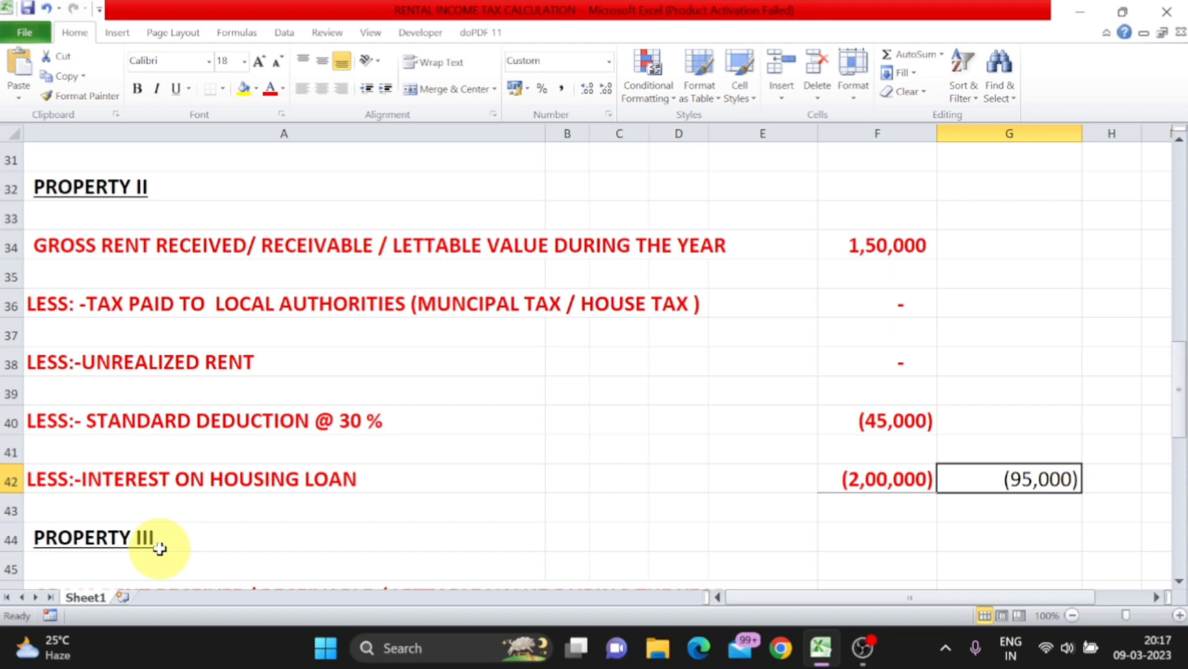
Change Property II's interest on housing loan in F42 to -25000.
scroll(761, 398, "down", 1)
left_click(857, 392)
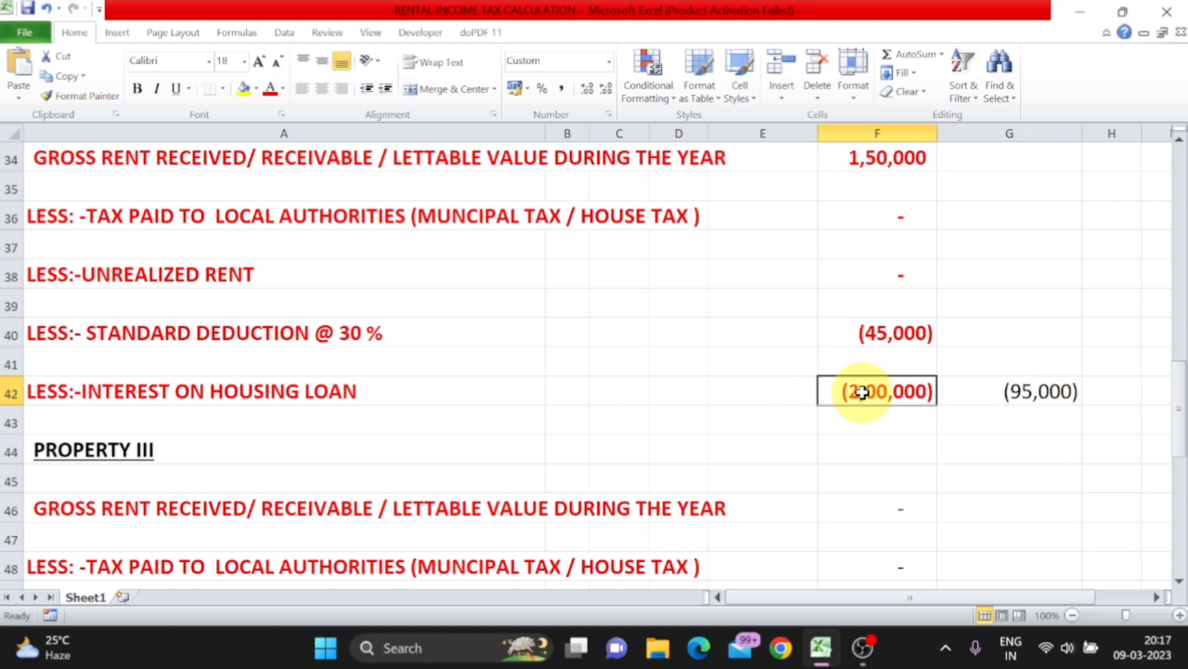
key("F2")
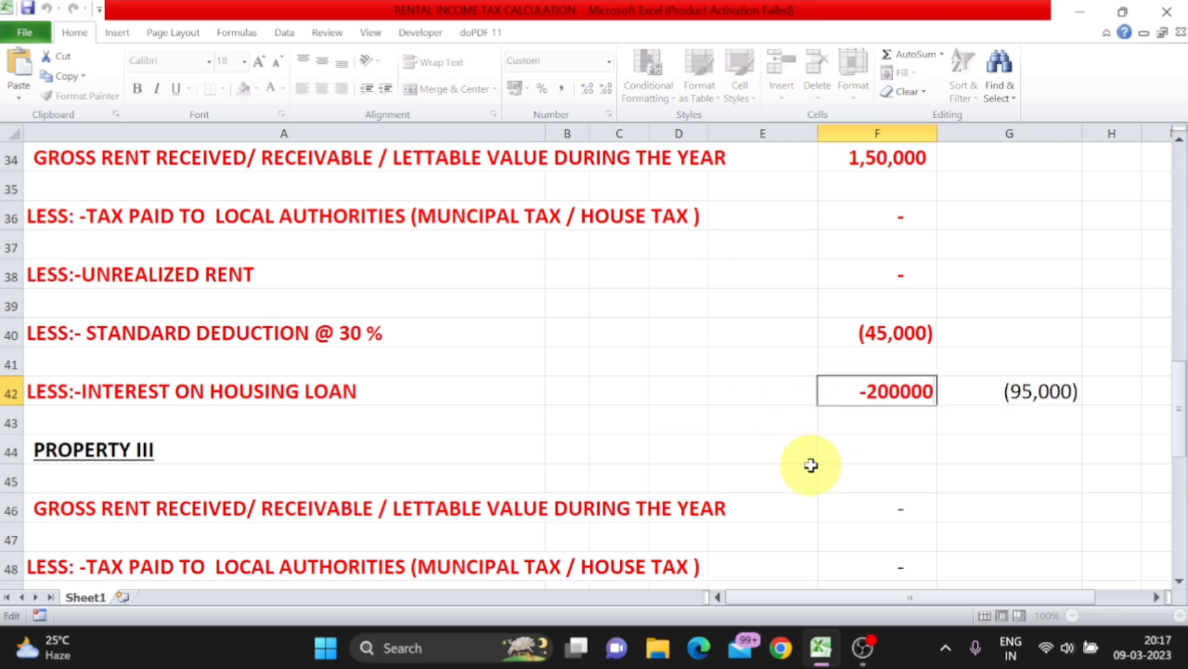
key("BackSpace")
key("BackSpace")
key("BackSpace")
key("BackSpace")
key("BackSpace")
key("BackSpace")
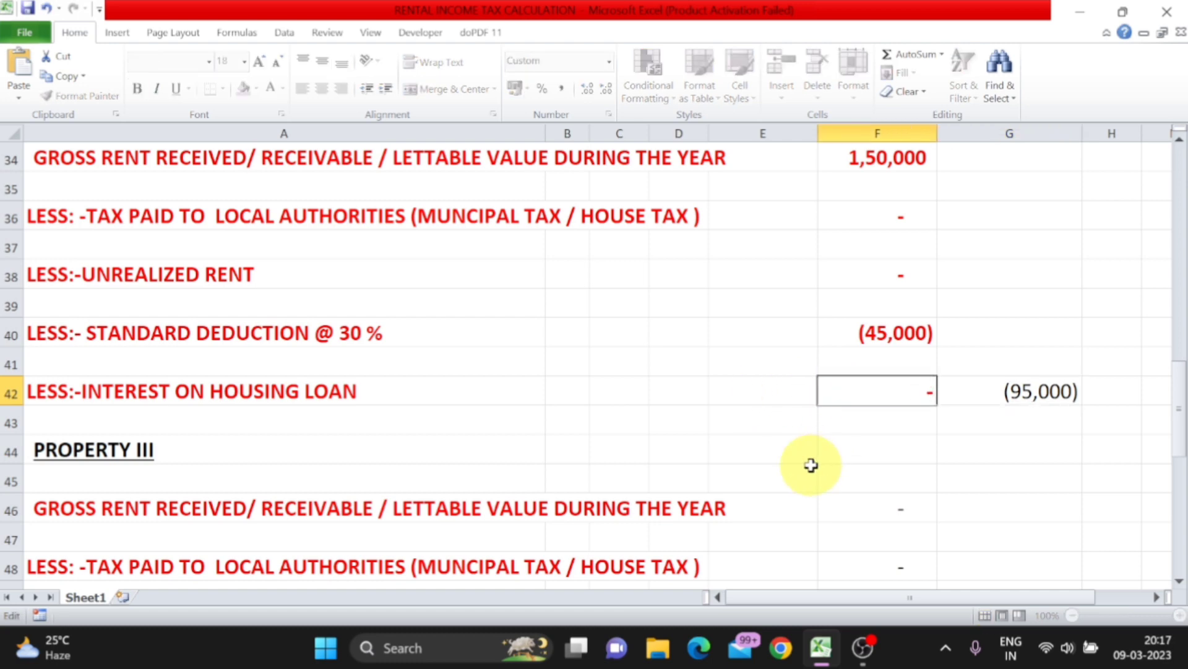
type("25000")
key("ctrl+Return")
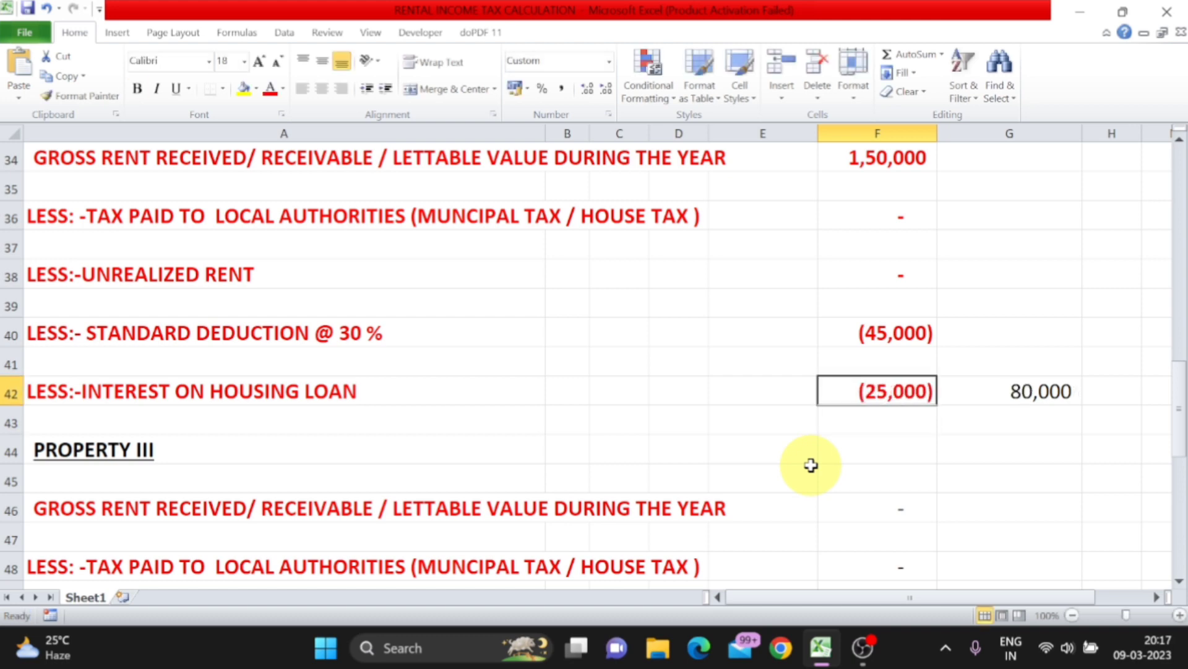
Review Property II's net income and housing loan interest in row 42, and Property III's gross rent and municipal tax rows.
left_click(1026, 400)
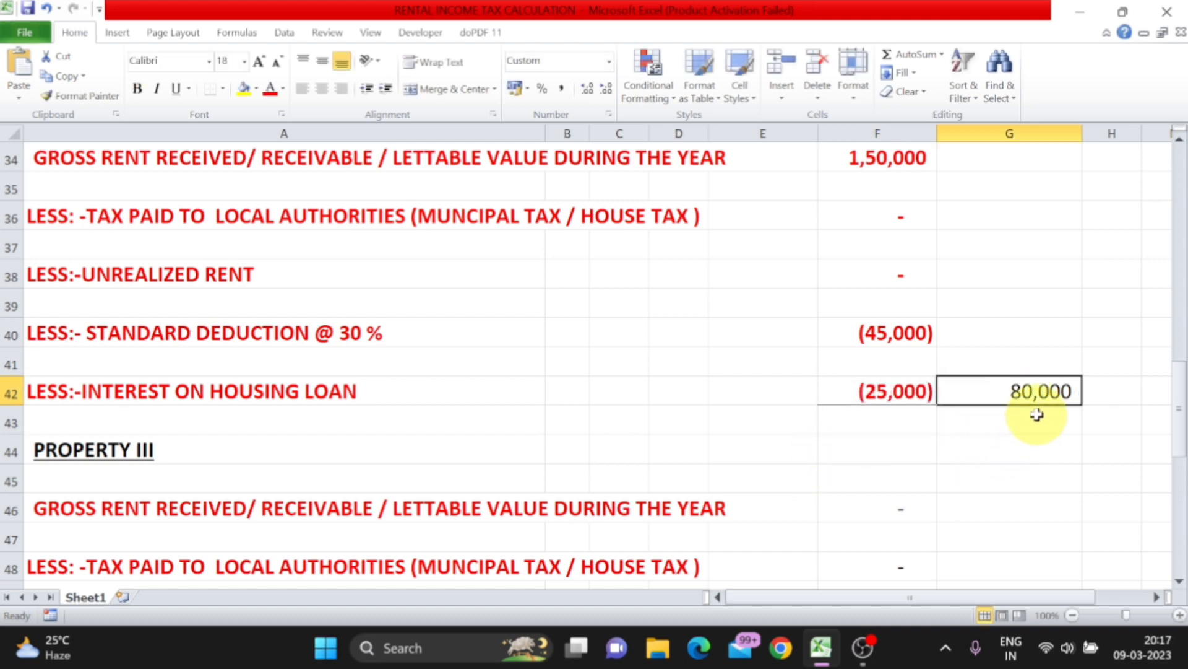
scroll(981, 443, "down", 1)
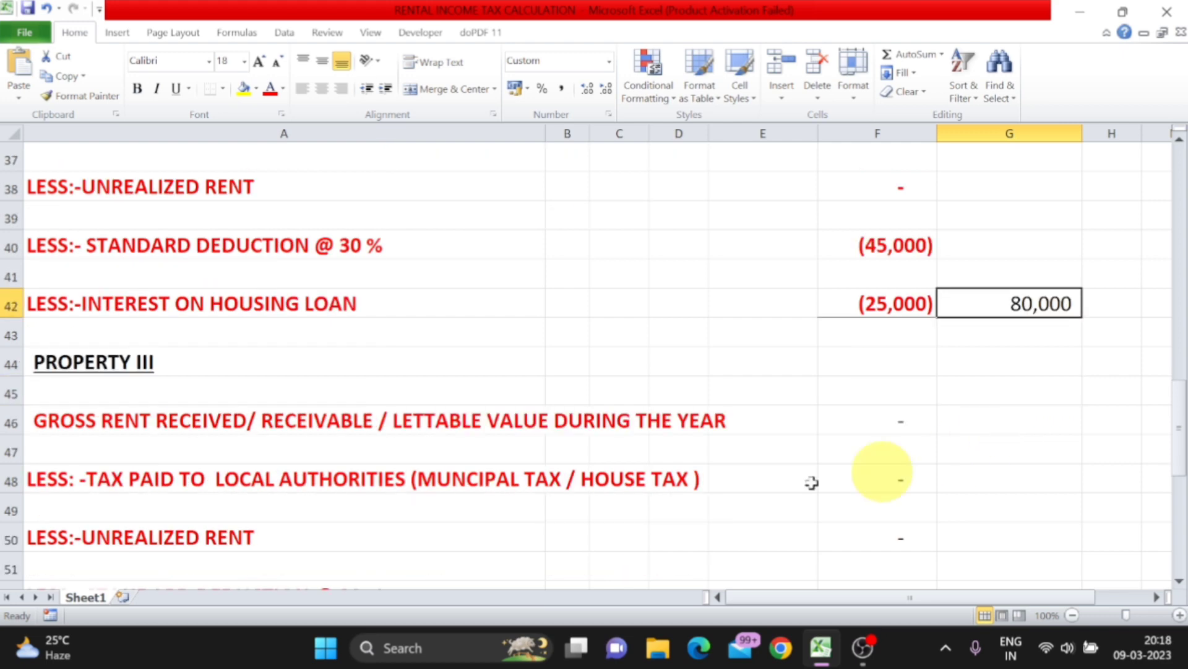
left_click(133, 359)
scroll(268, 394, "down", 2)
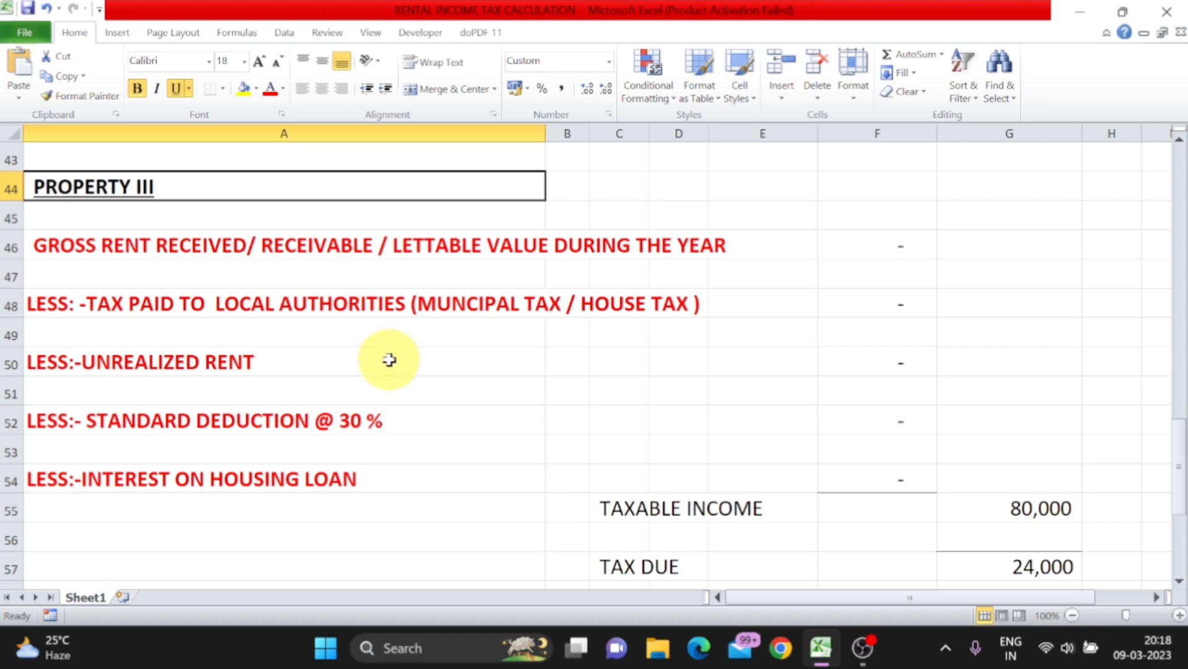
left_click(352, 253)
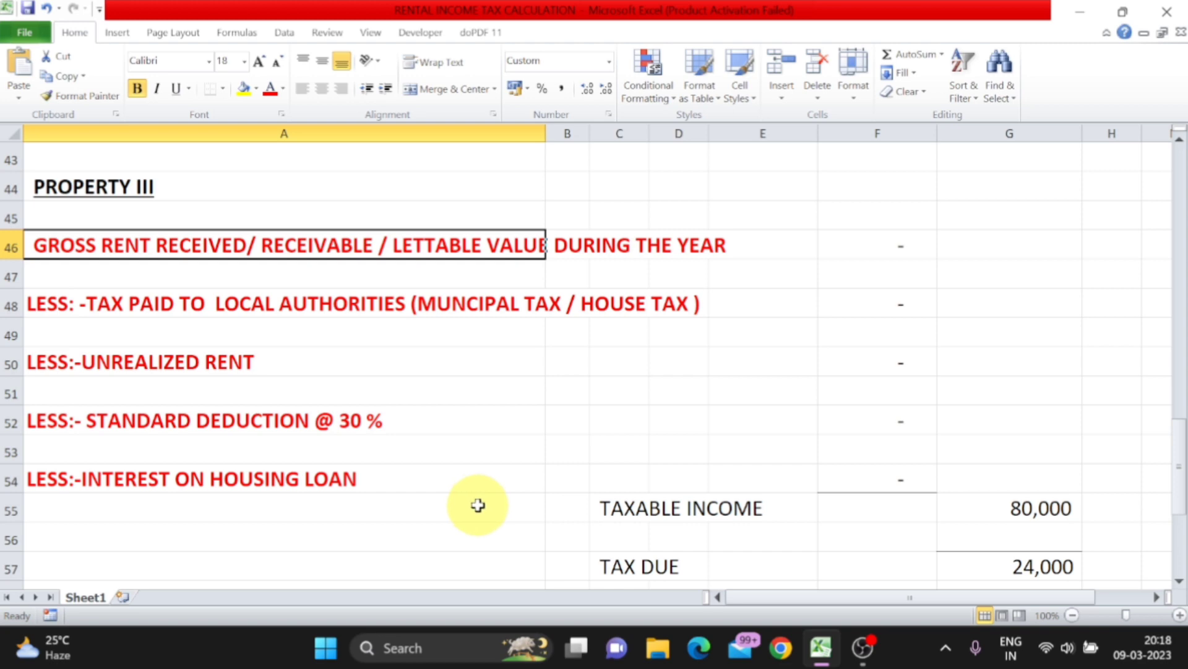
scroll(488, 495, "up", 4)
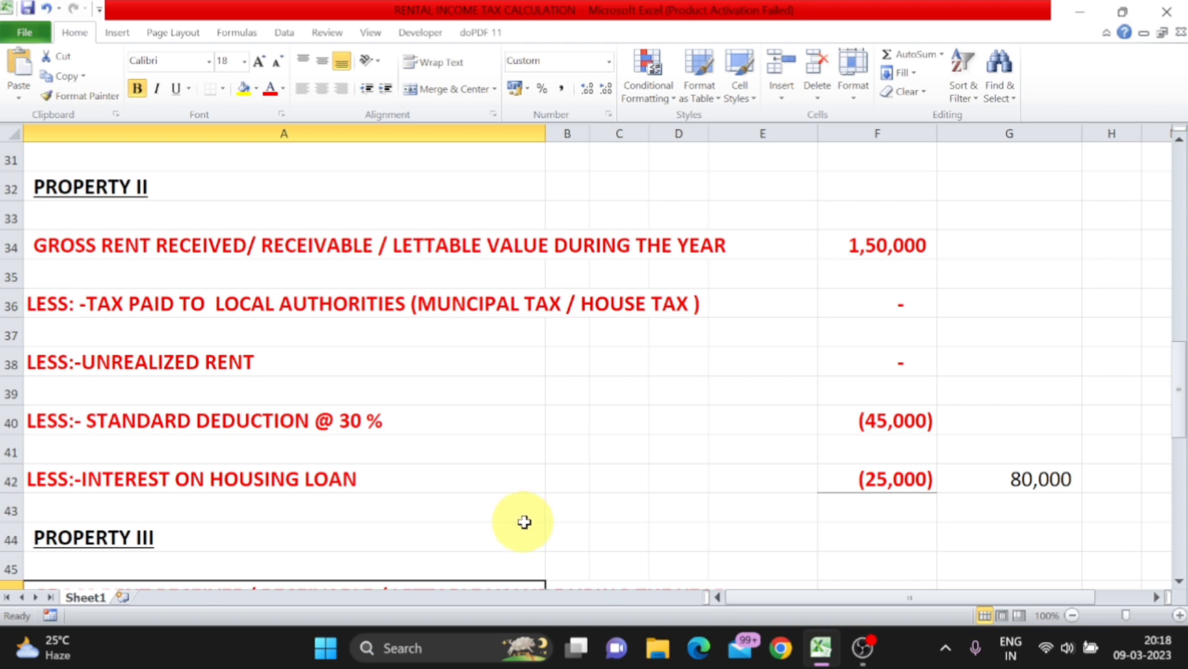
left_click(898, 487)
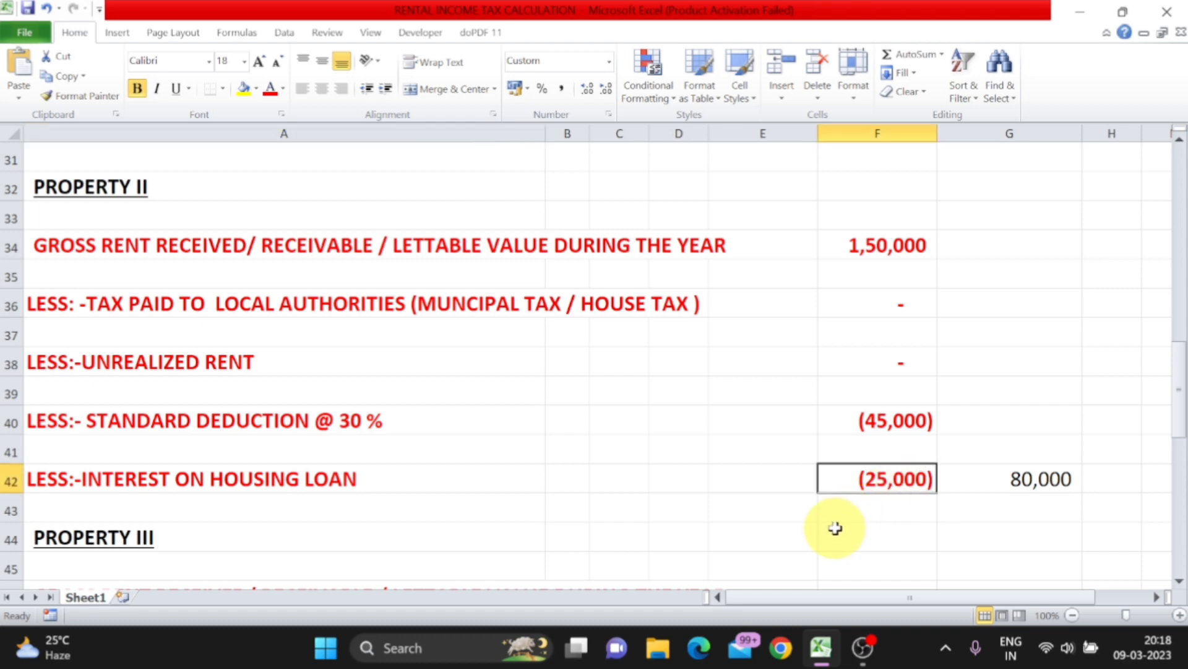
scroll(836, 527, "down", 4)
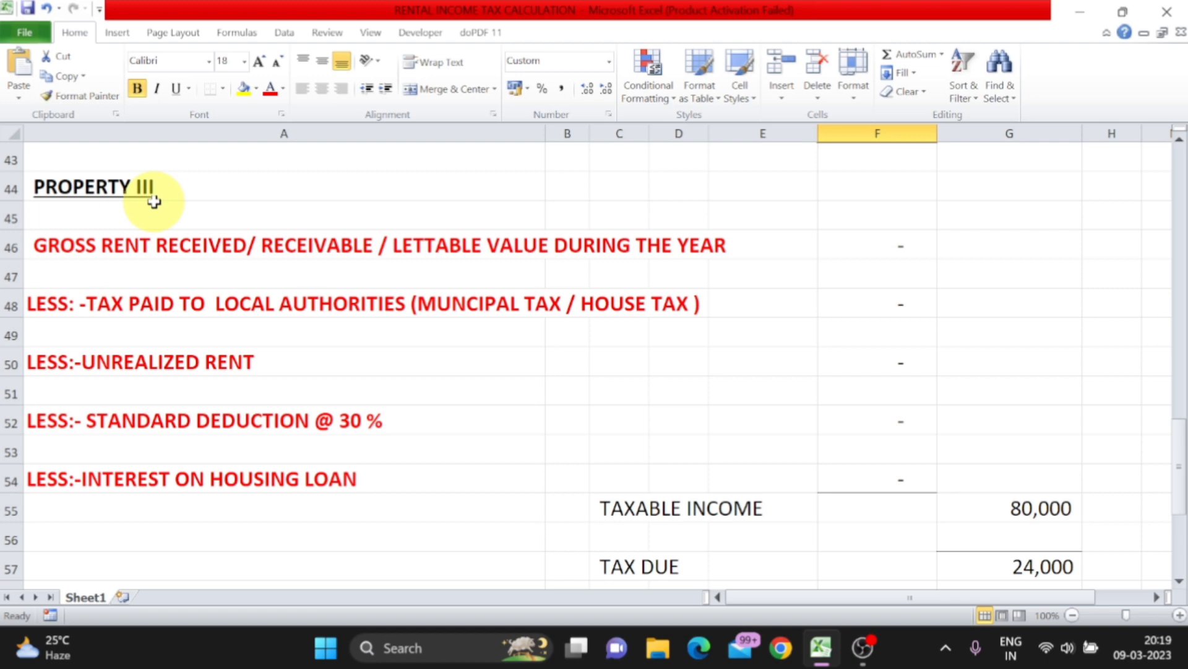
left_click(158, 239)
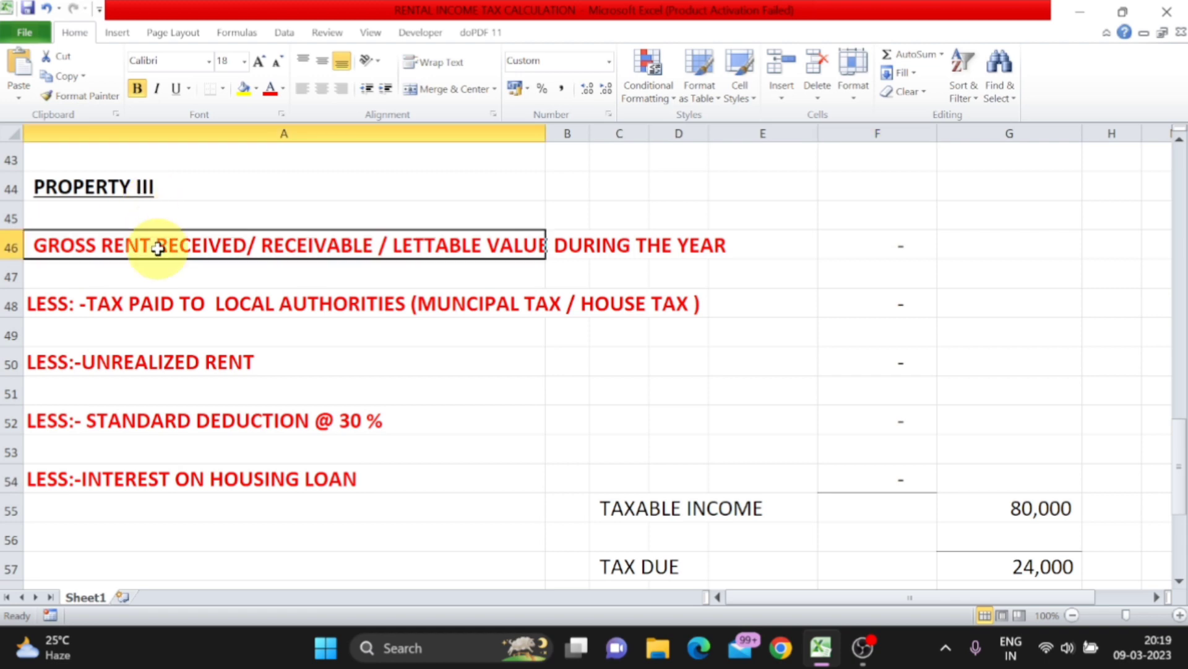
left_click(891, 246)
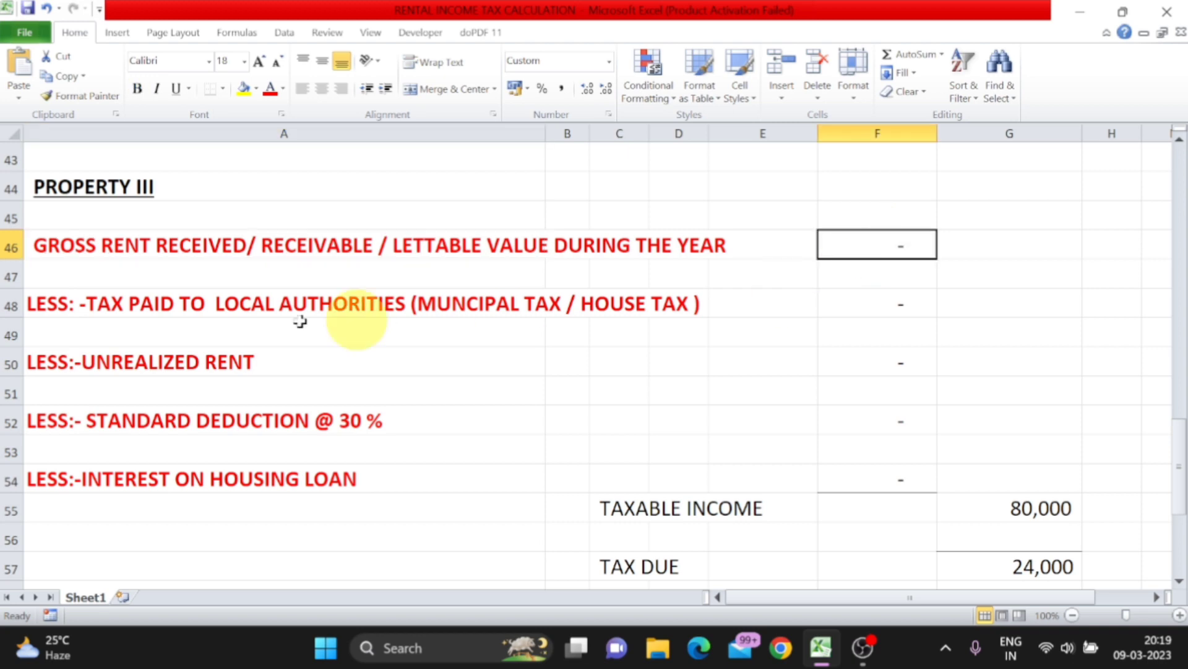
left_click(258, 310)
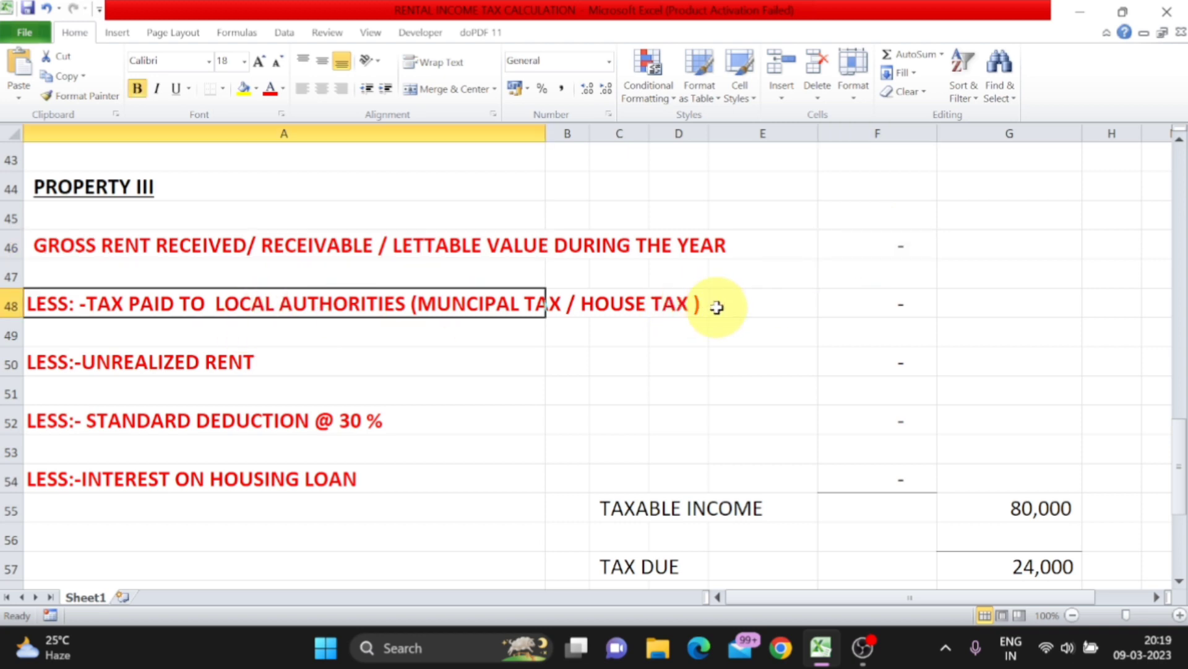
left_click(669, 304)
left_click(883, 291)
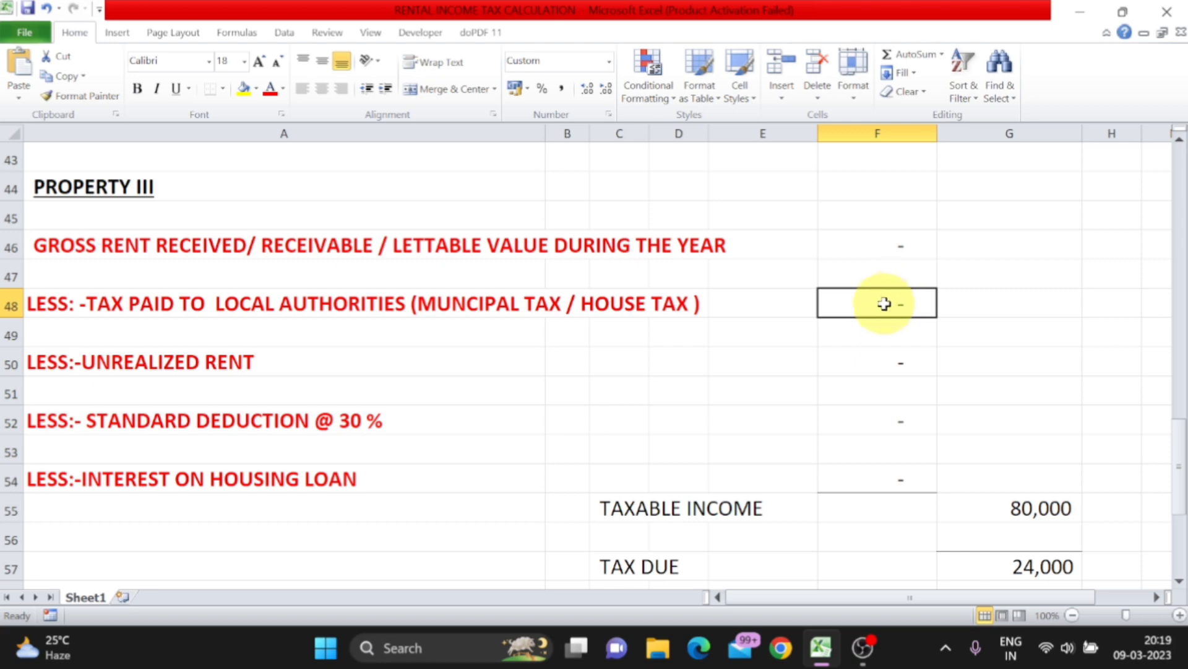
Enter -200000 as Property III's interest on housing loan in F54.
left_click(878, 477)
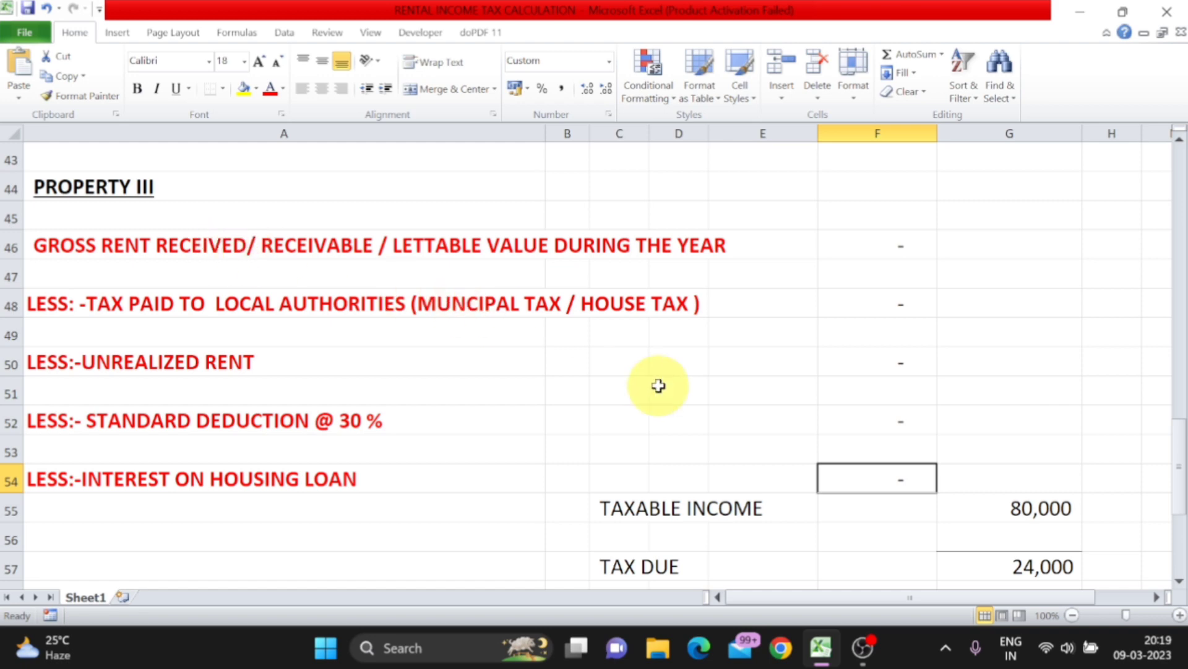
type("-200000")
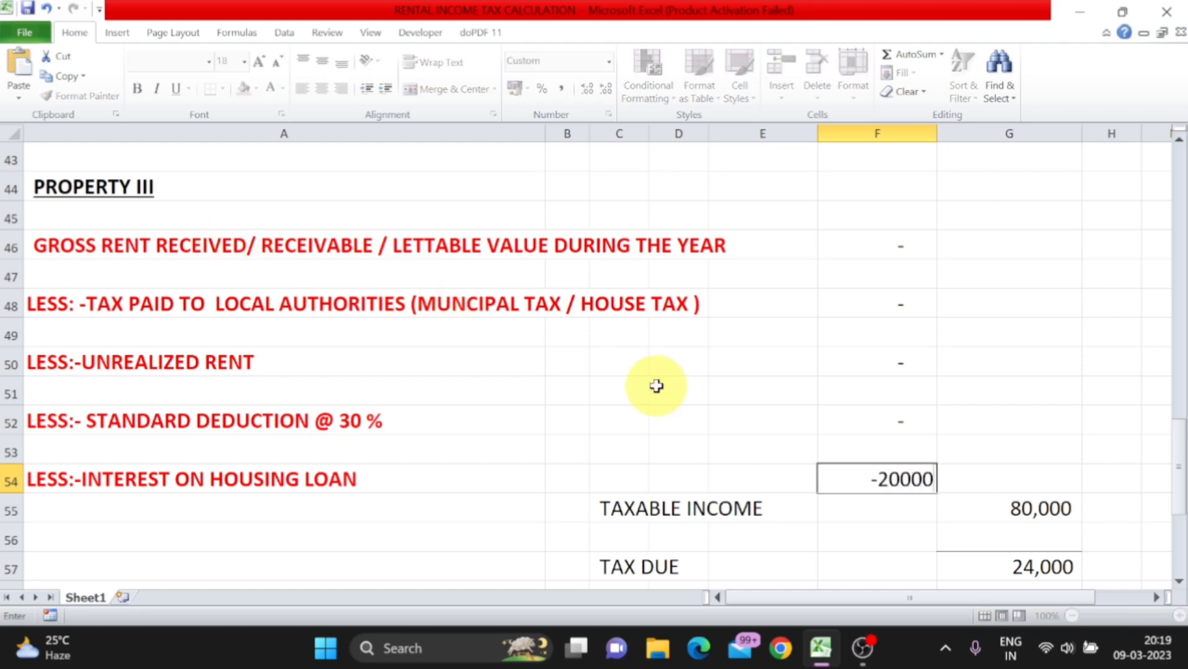
key("Return")
key("Up")
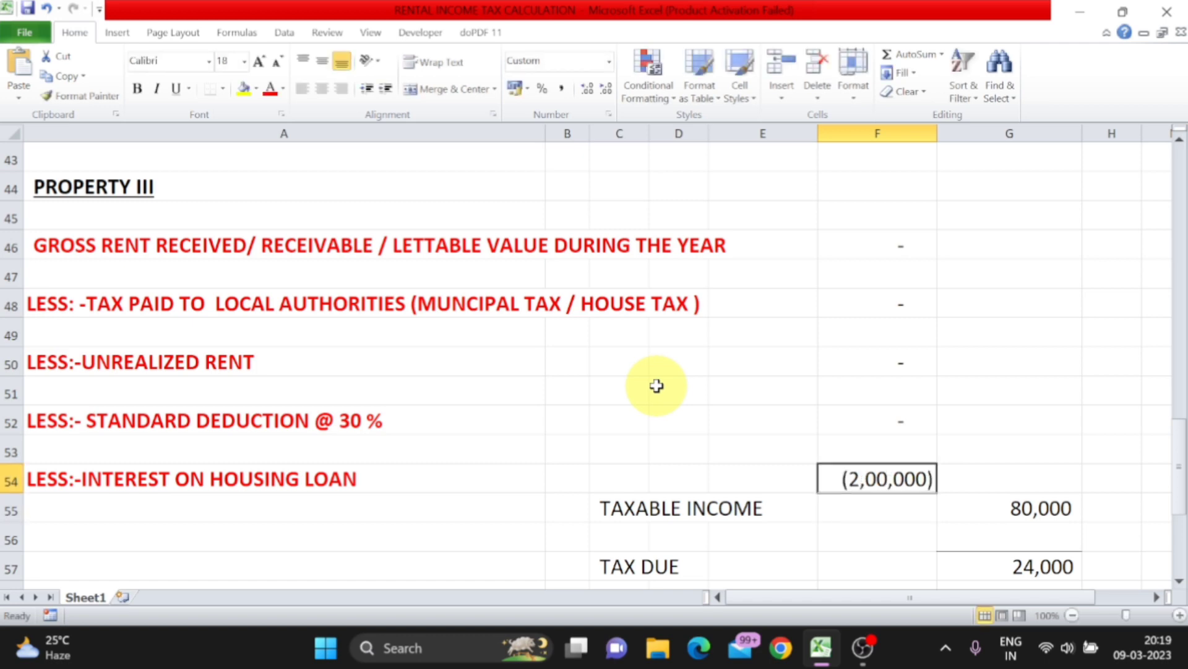
Calculate Property III's net rental income in G54 with a SUM of F46:F54.
left_click(1032, 477)
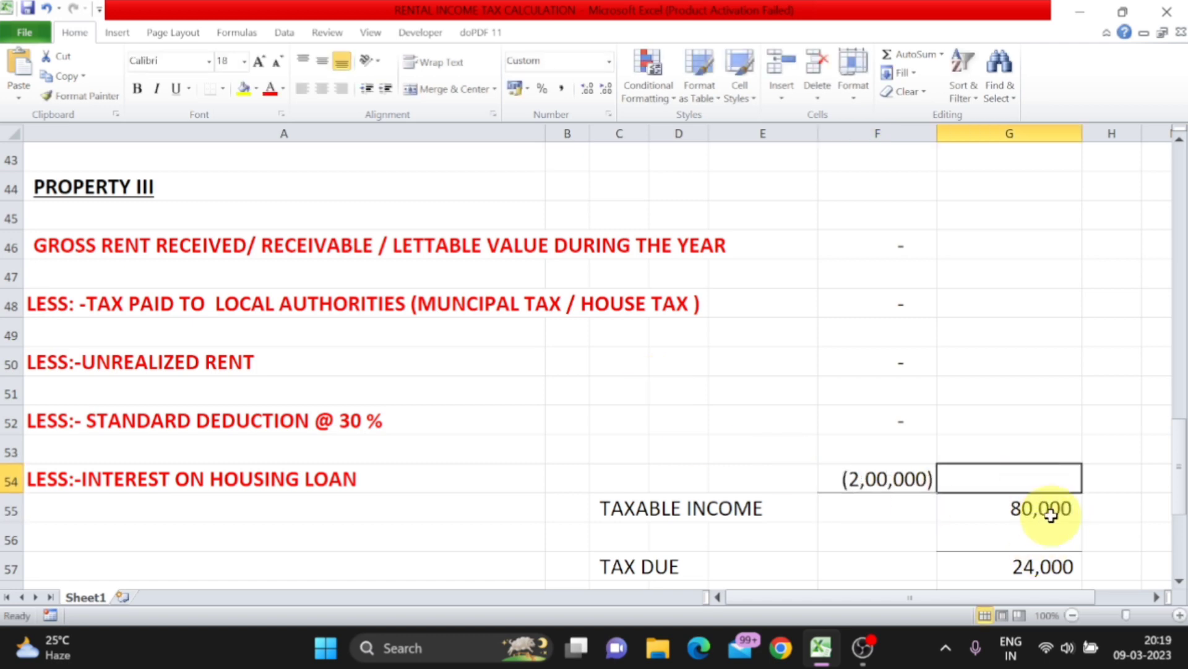
type("=sum(")
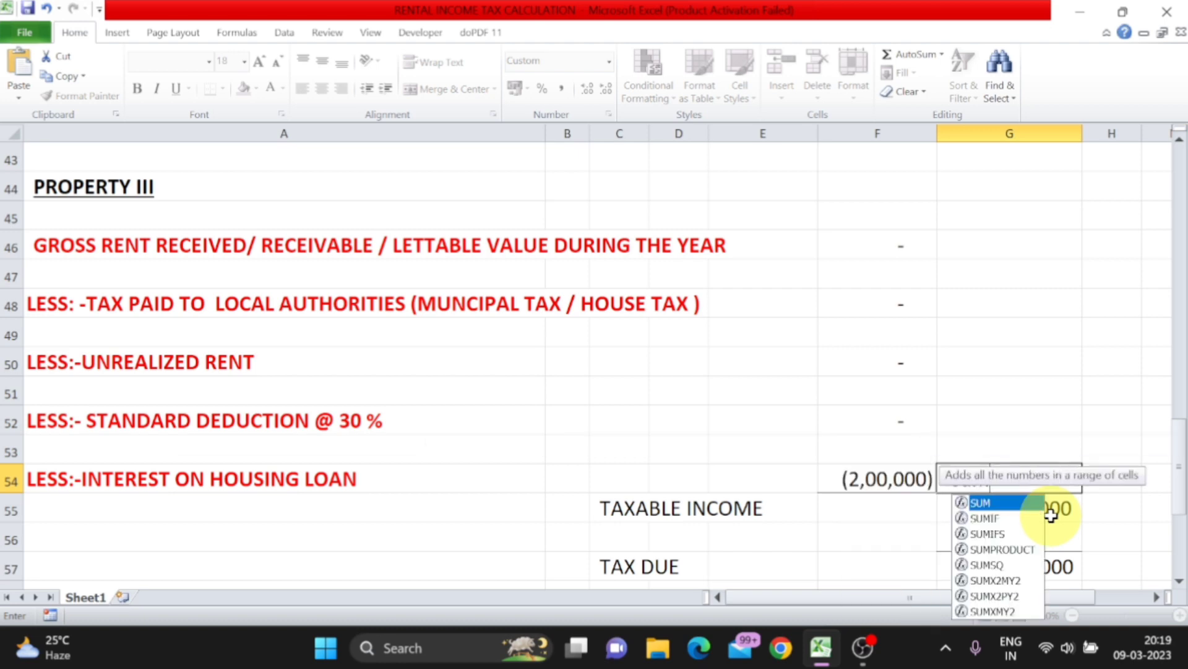
key("Left")
key("shift+Up")
key("shift+Up")
key("shift+Up")
key("shift+Up")
key("shift+Up")
key("shift+Up")
key("shift+Up")
key("shift+Up")
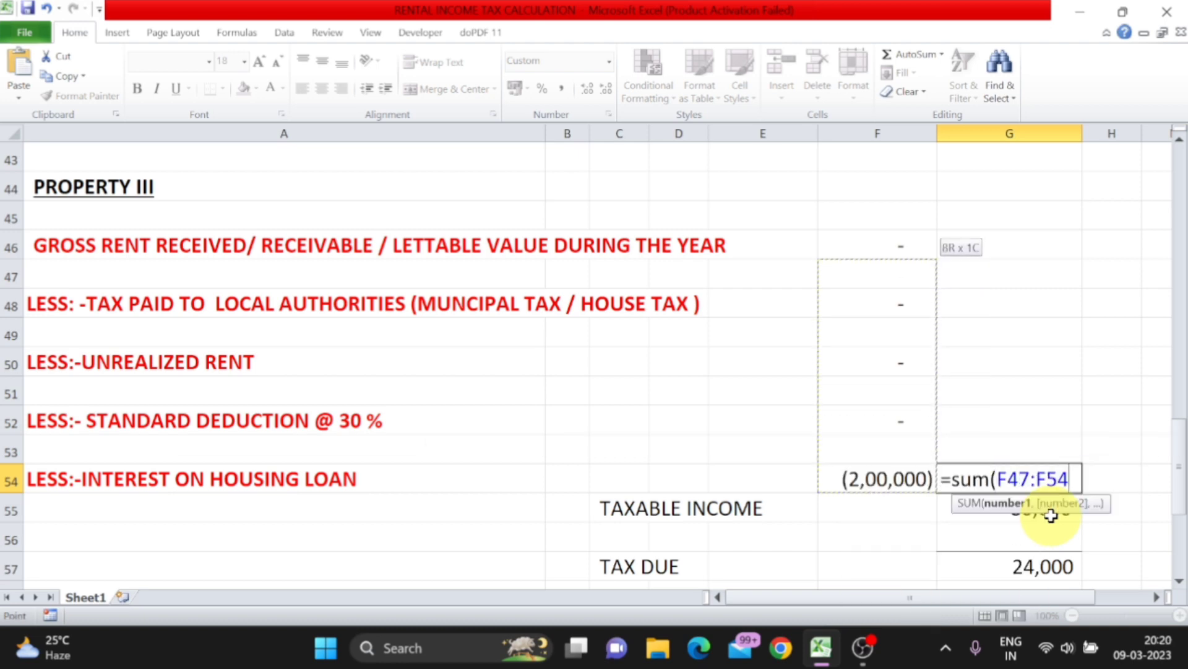
key("Return")
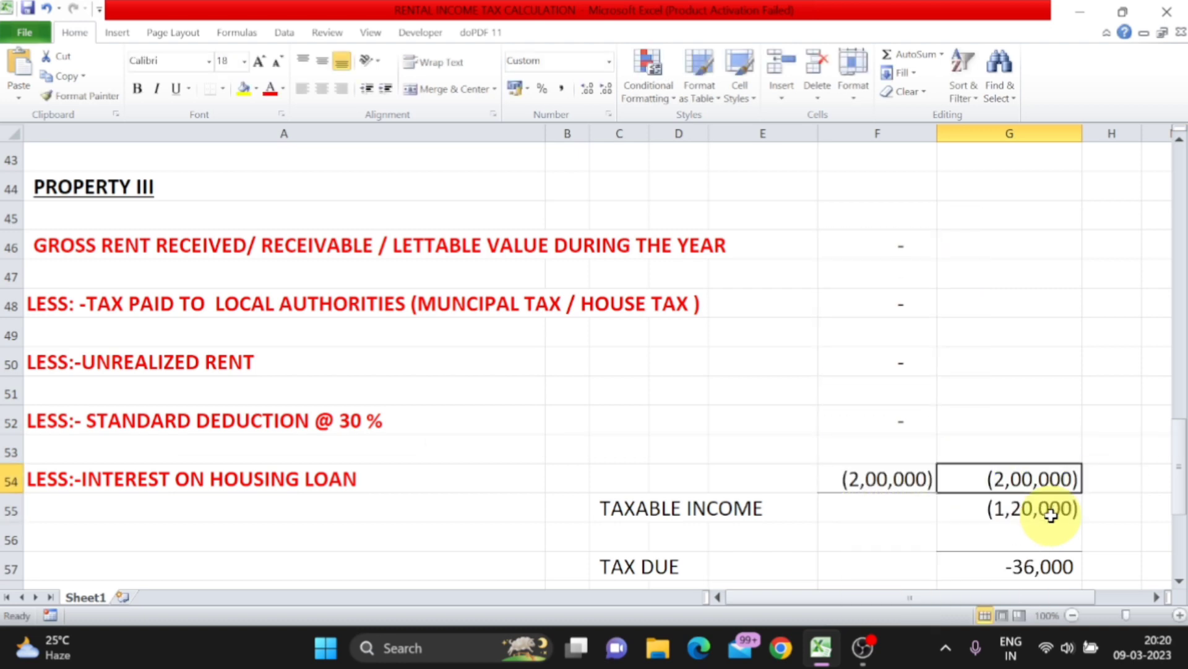
Inspect the taxable income formula in G55 and the property incomes it adds up, leaving the formula as it is.
scroll(1051, 515, "down", 1)
double_click(1056, 421)
scroll(1061, 451, "up", 7)
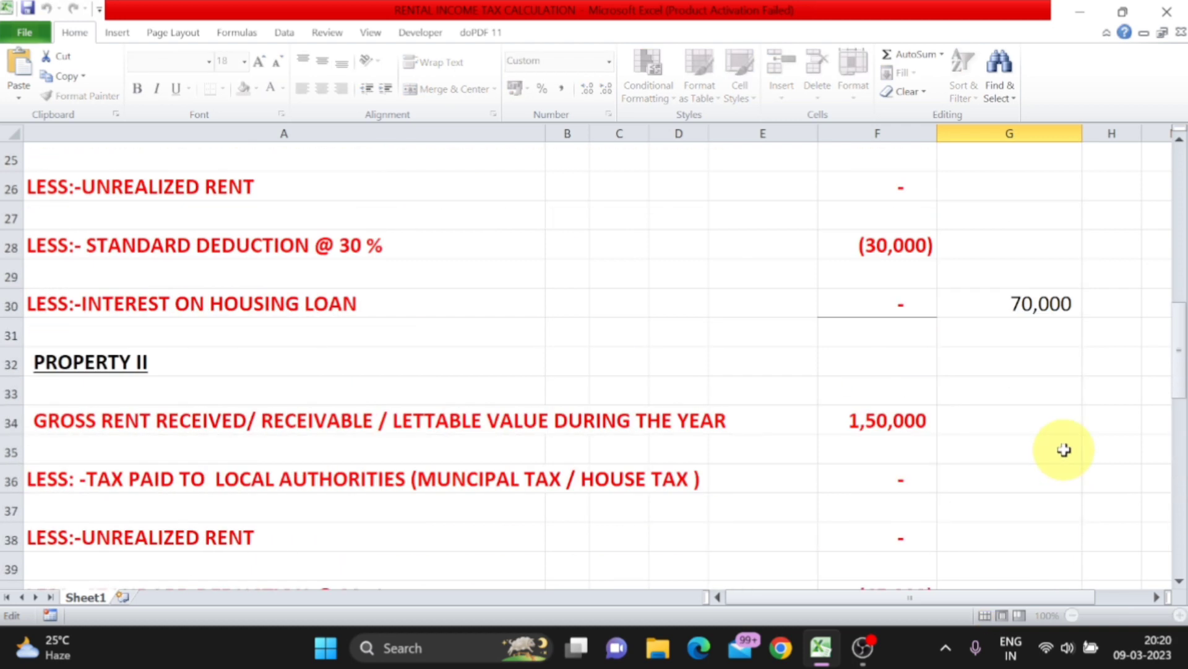
scroll(1064, 450, "down", 6)
key("Return")
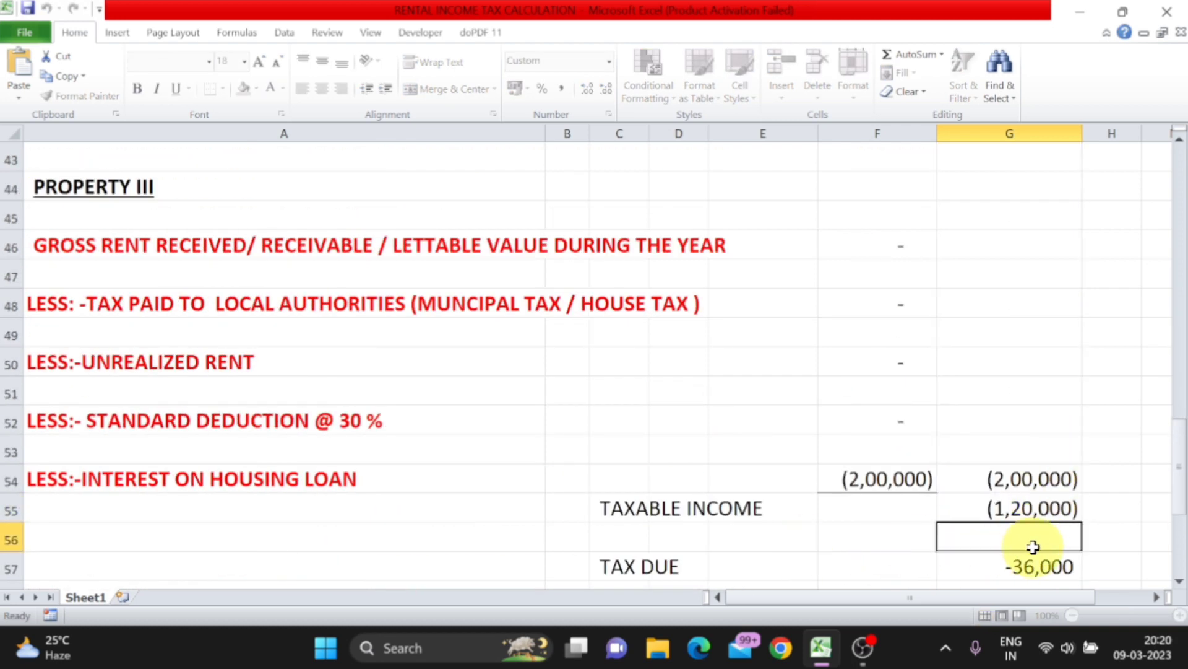
left_click(1040, 507)
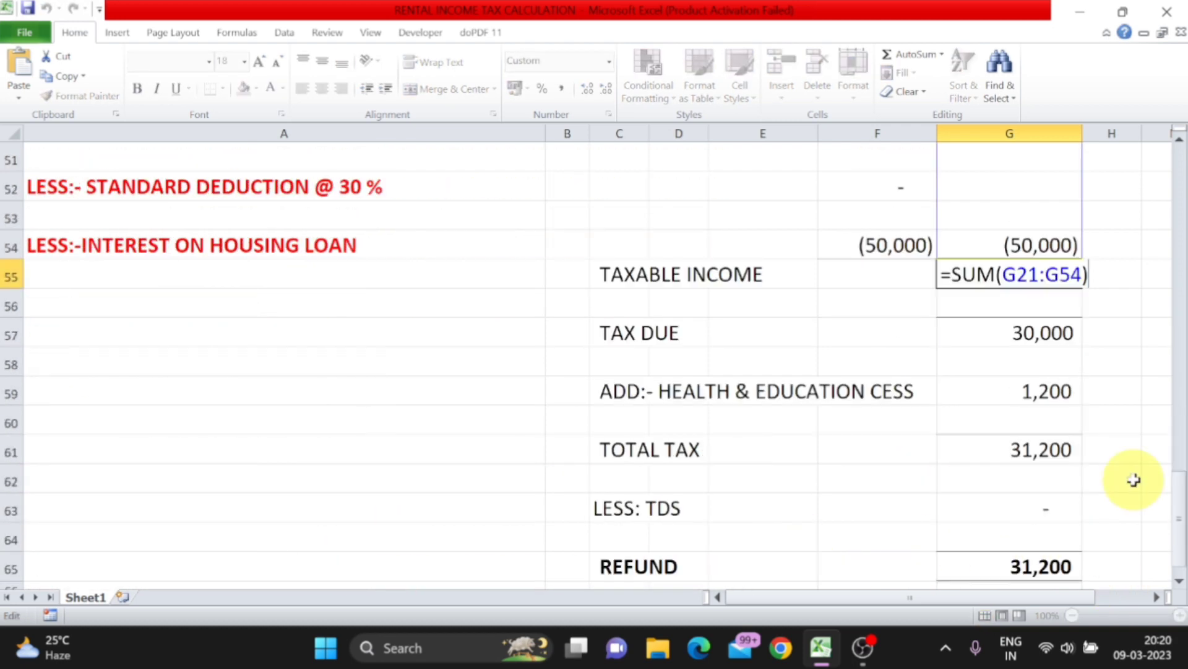
key("Return")
left_click(1010, 275)
Set Property I's gross rent in F22 to 450000 and check its 30% standard deduction in F28.
scroll(1009, 303, "up", 3)
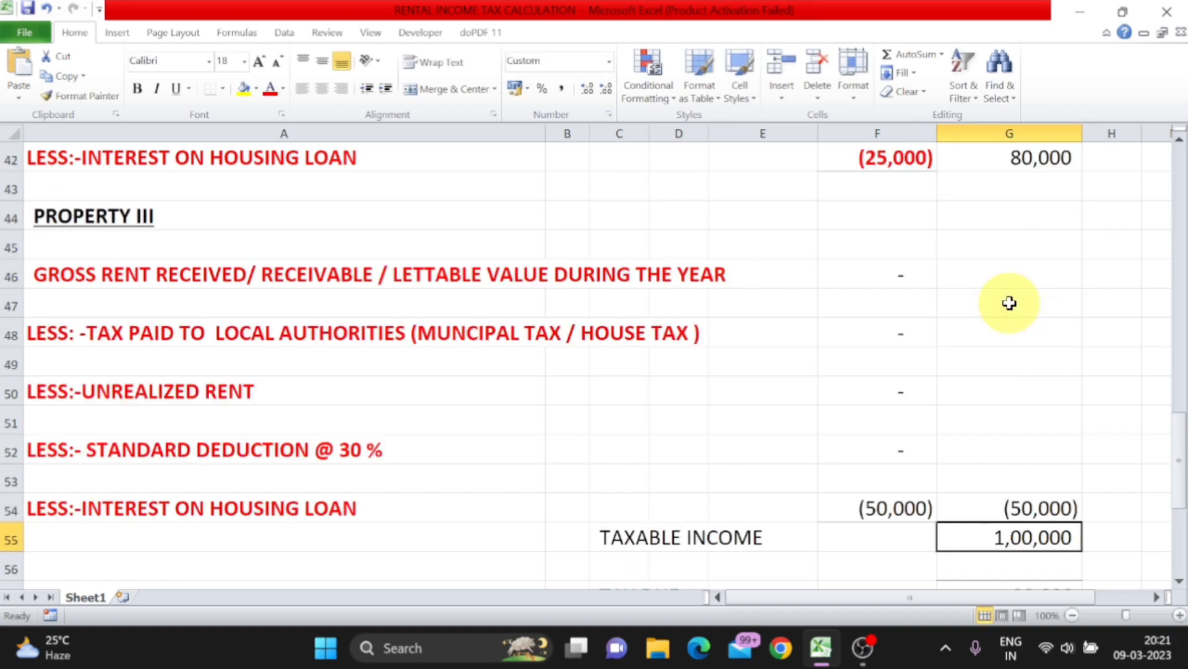
scroll(1009, 303, "up", 4)
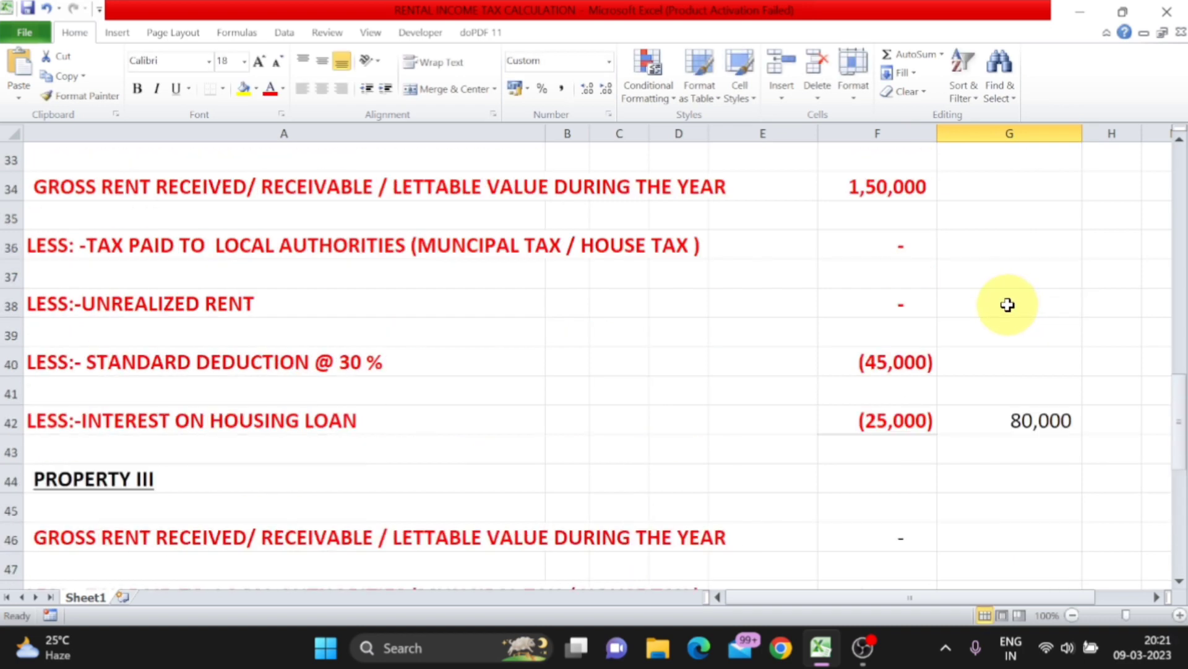
scroll(1008, 304, "up", 5)
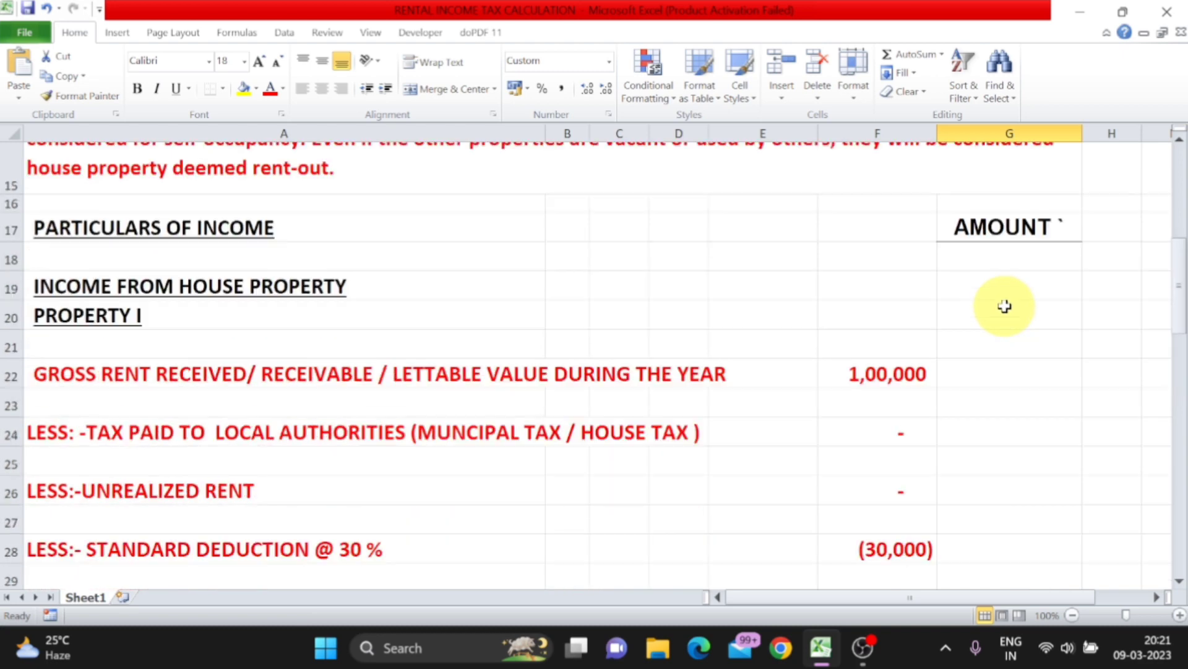
left_click(894, 374)
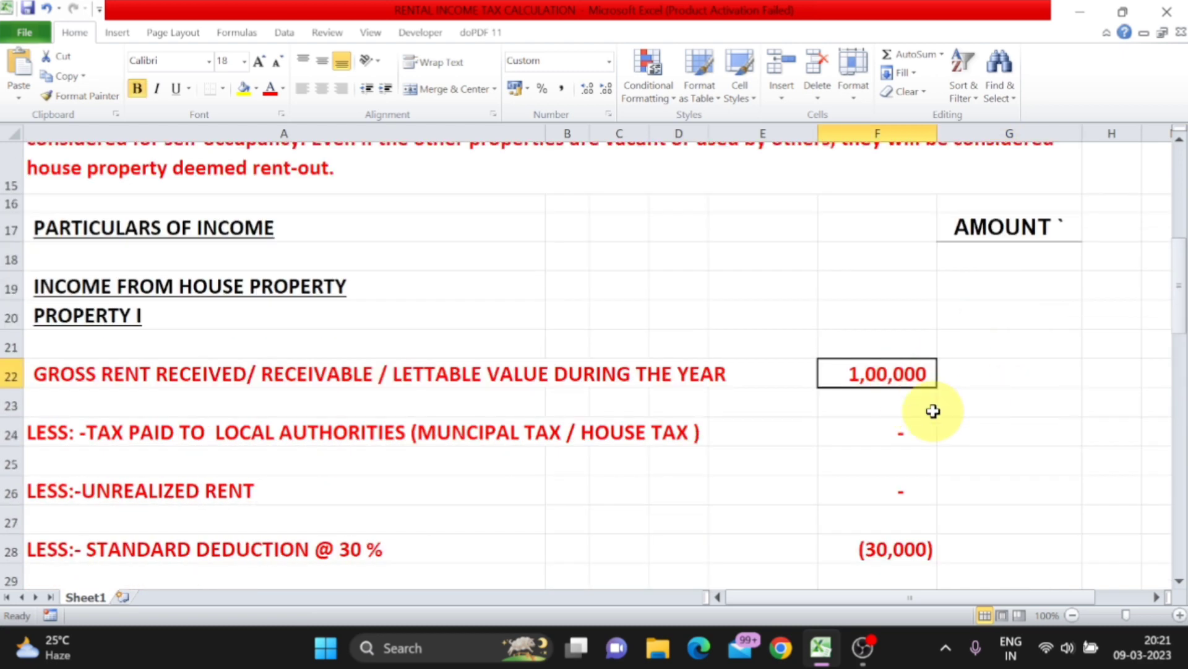
type("45000")
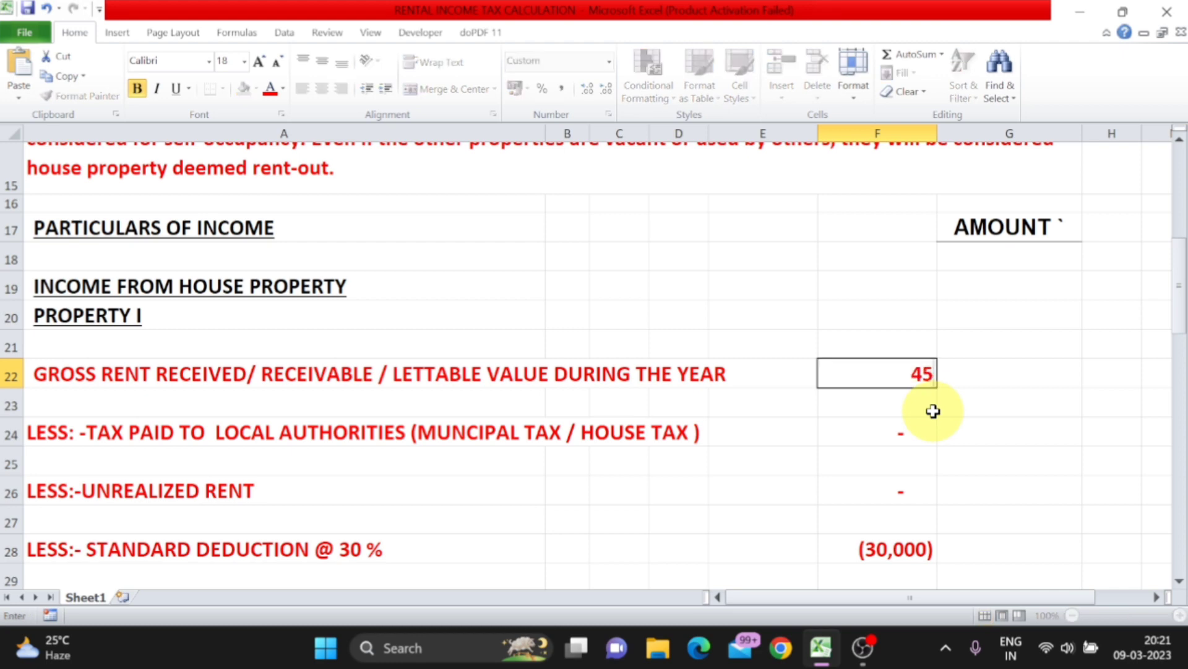
key("Return")
key("Up")
key("ctrl+Down")
key("ctrl+Down")
key("ctrl+Down")
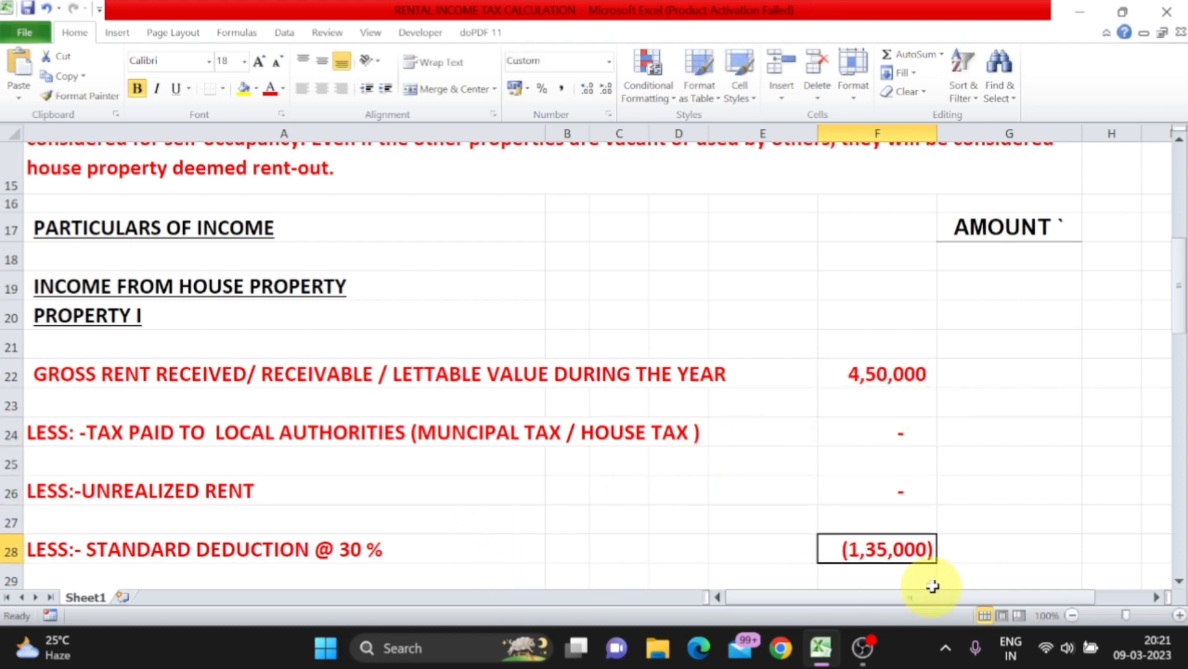
Inspect Property I's net income formula in G30 and the taxable income formula in G55 without changing them.
scroll(934, 575, "down", 1)
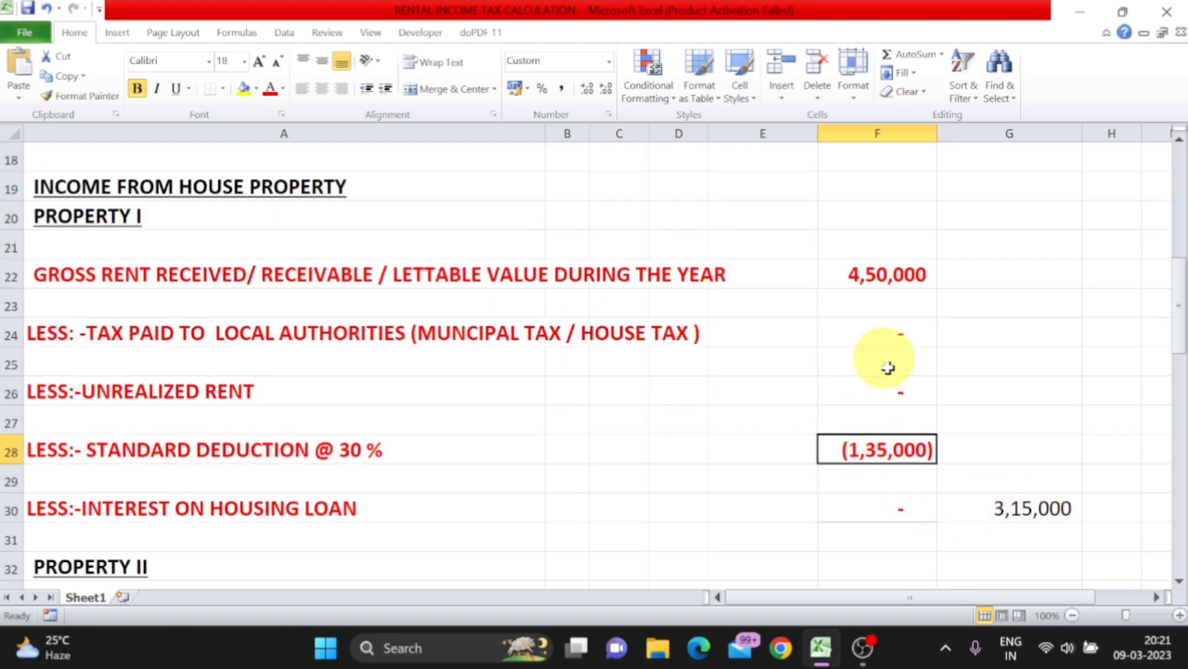
left_click(1035, 505)
double_click(1034, 505)
scroll(1051, 550, "down", 2)
key("Escape")
scroll(1051, 545, "down", 9)
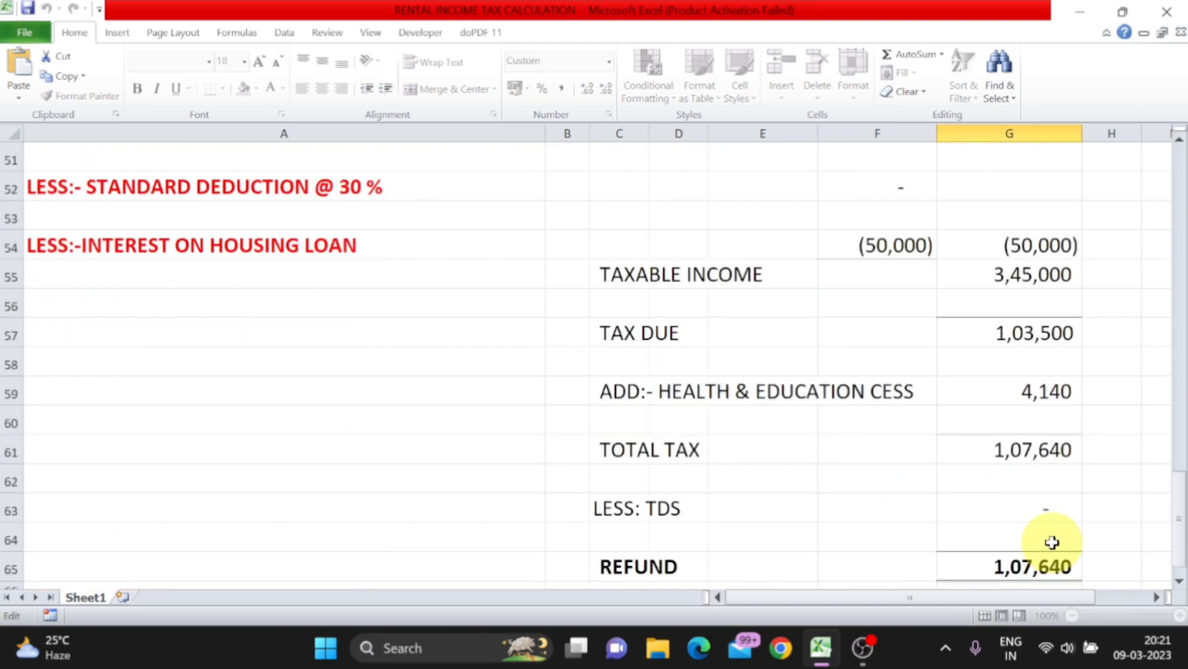
left_click(1027, 470)
double_click(1012, 277)
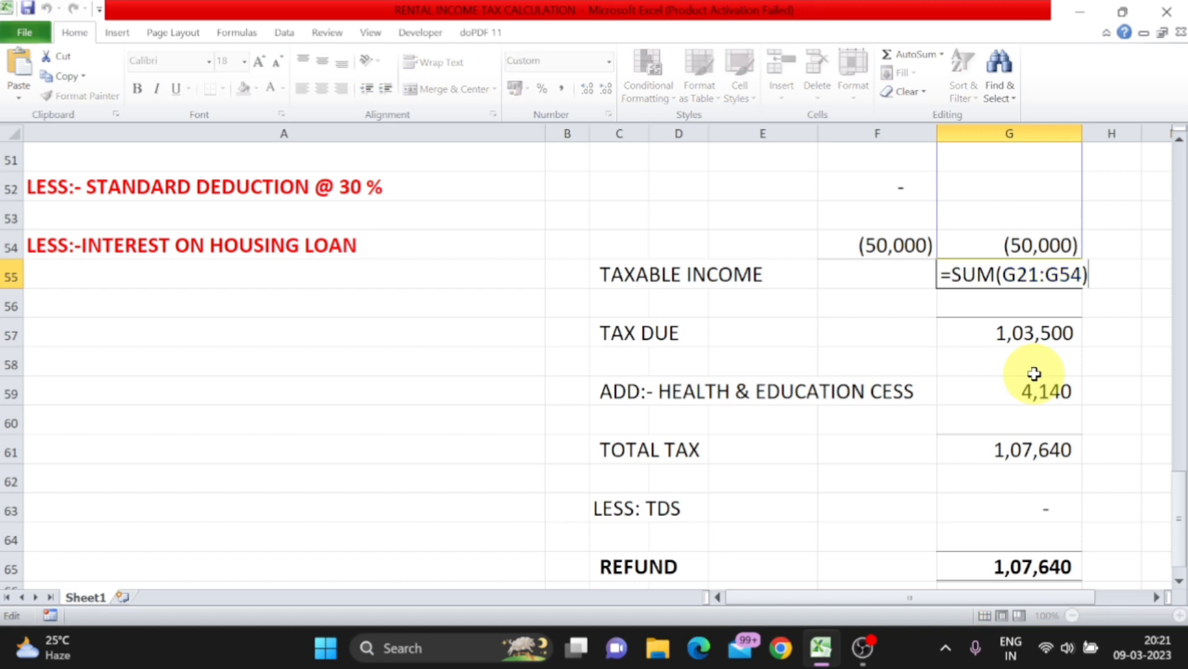
key("Escape")
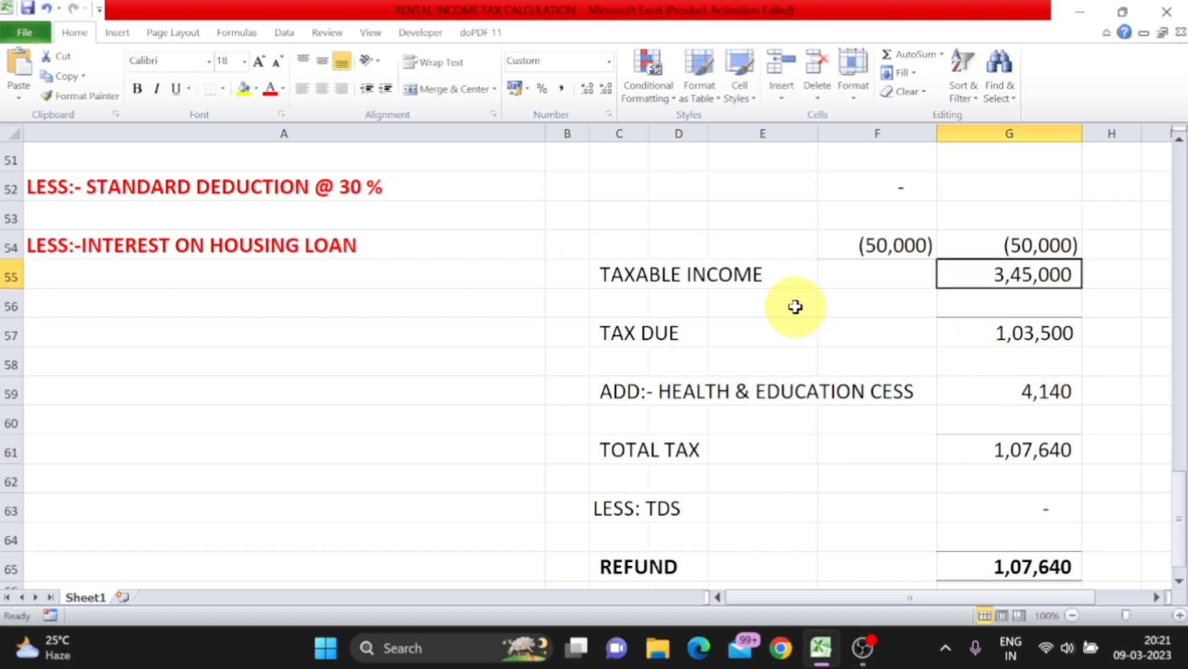
Compare Property I's gross rent in F22 with the overall taxable income in G55.
scroll(801, 345, "up", 13)
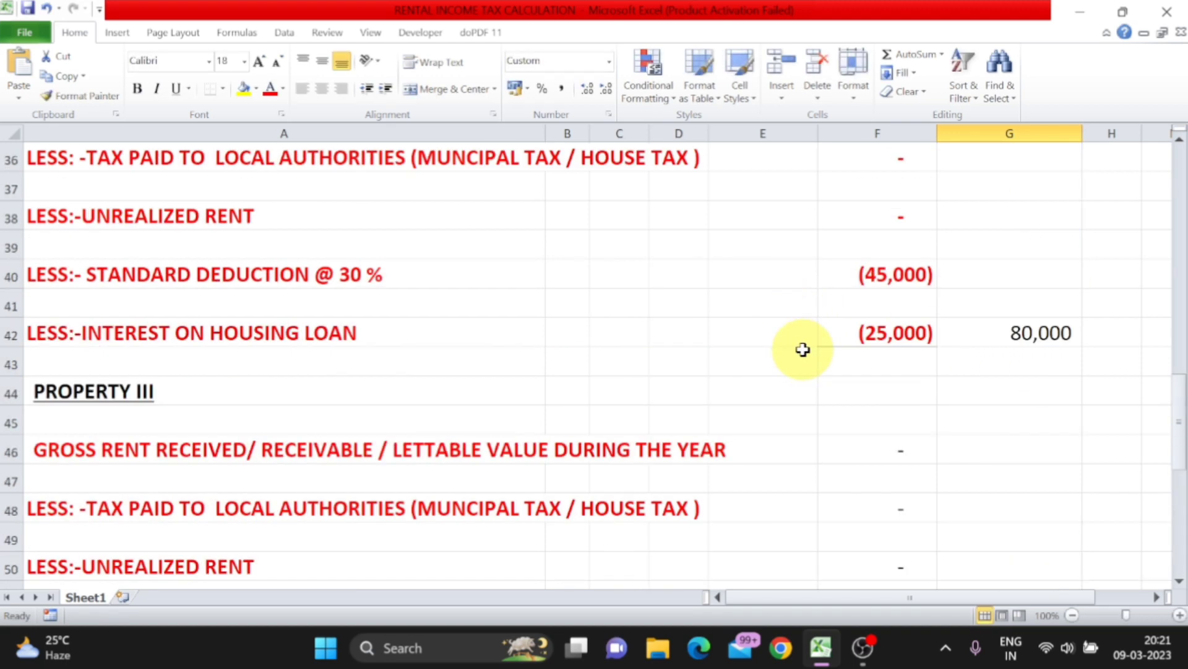
left_click(864, 456)
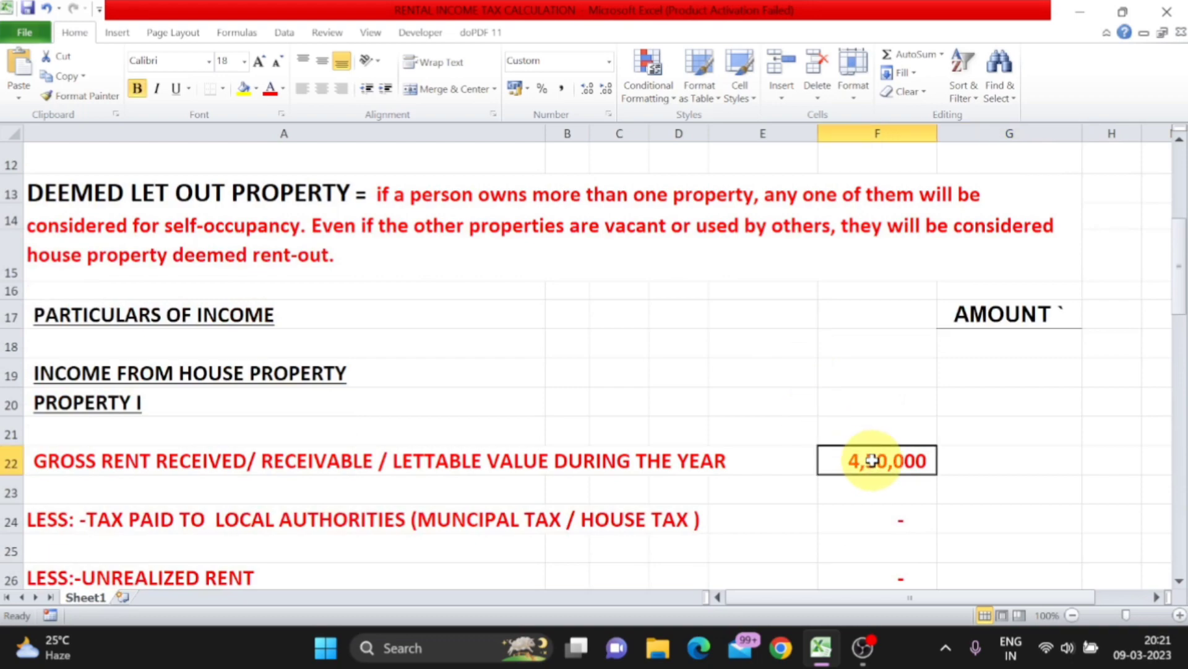
scroll(872, 458, "down", 9)
scroll(874, 460, "down", 4)
scroll(873, 463, "up", 1)
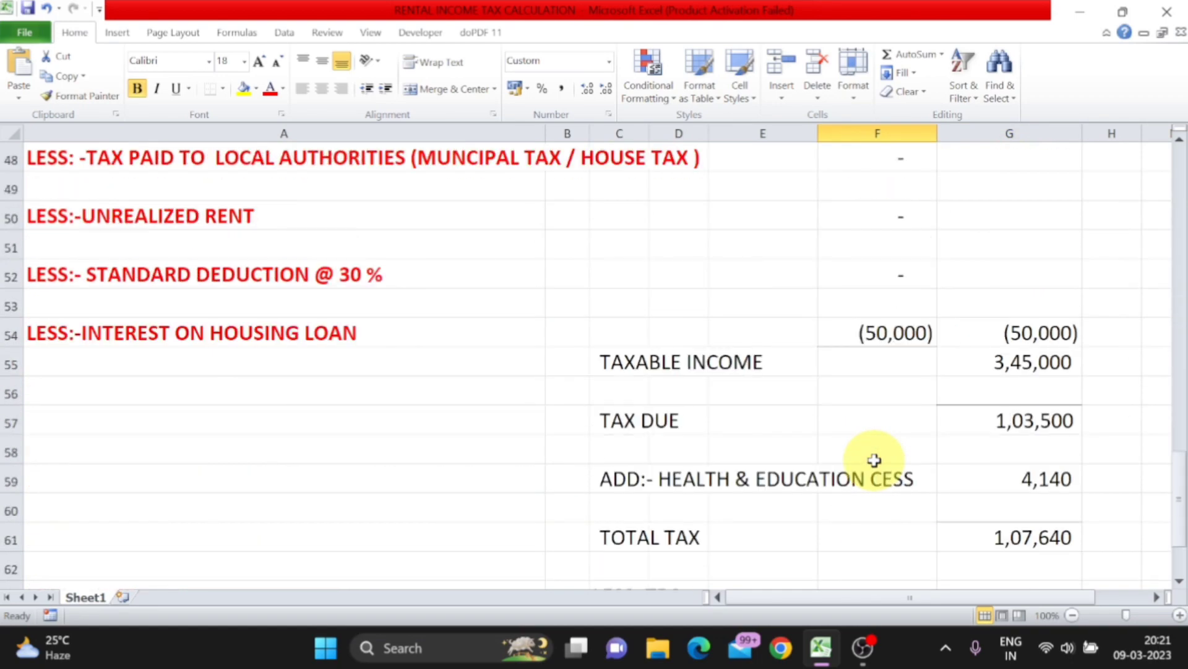
left_click(704, 362)
left_click(1008, 361)
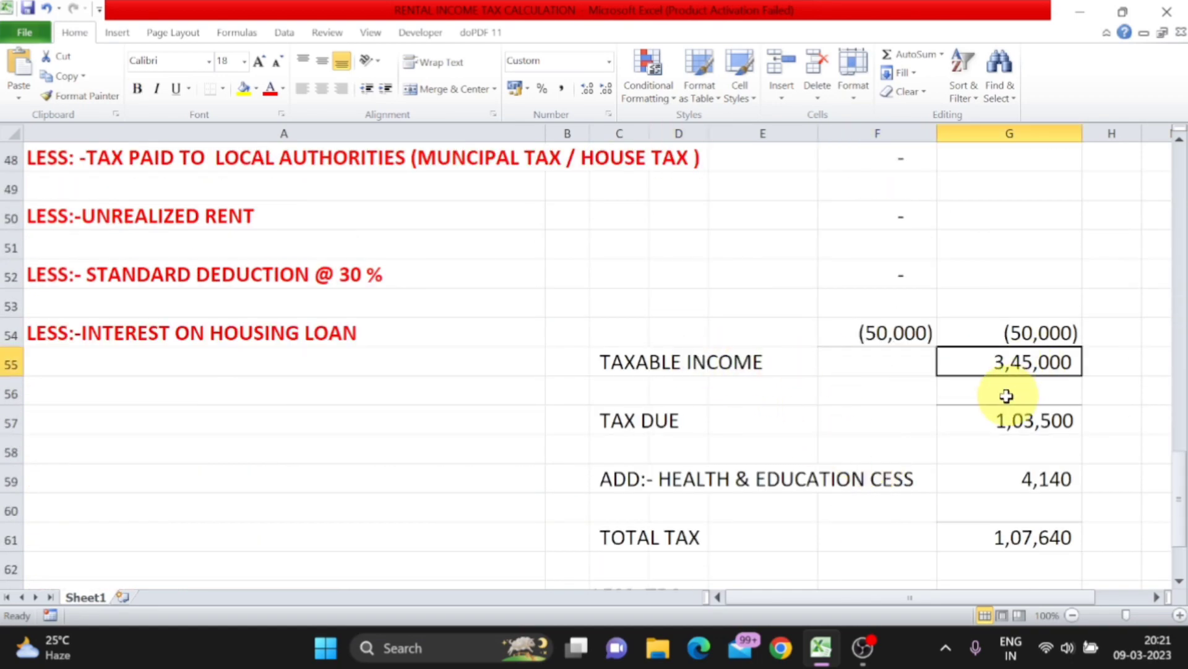
Compute the income above the 250000 exemption in I55 with the formula =G55-250000.
left_click(613, 419)
left_click(996, 424)
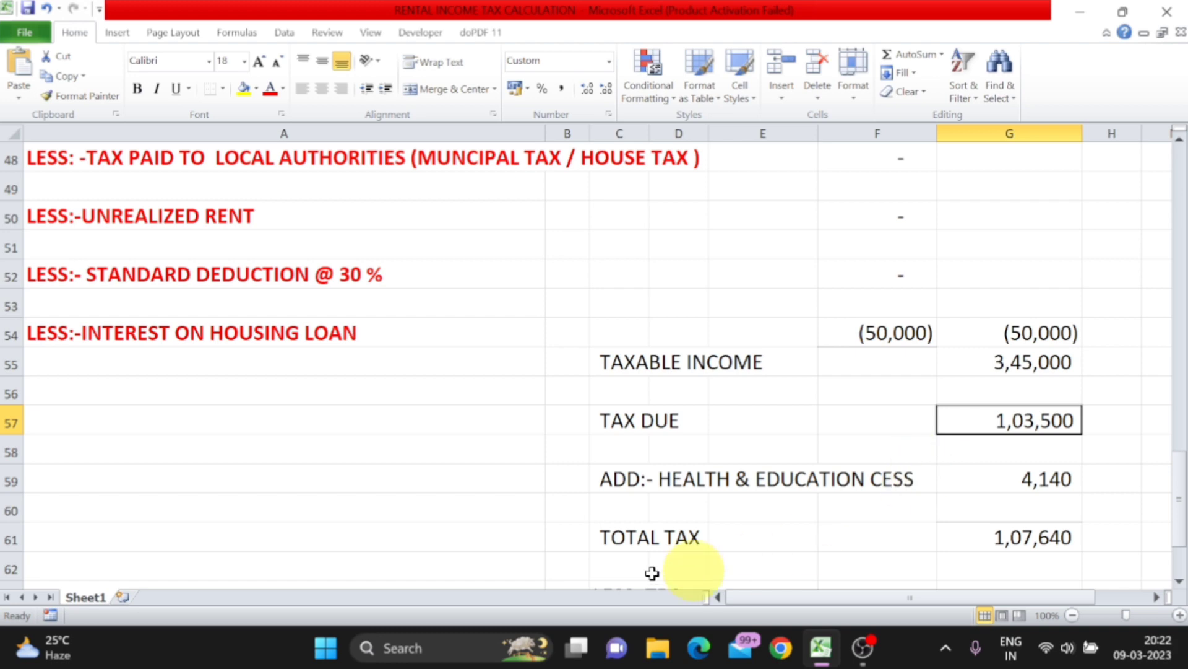
key("Left")
key("Left")
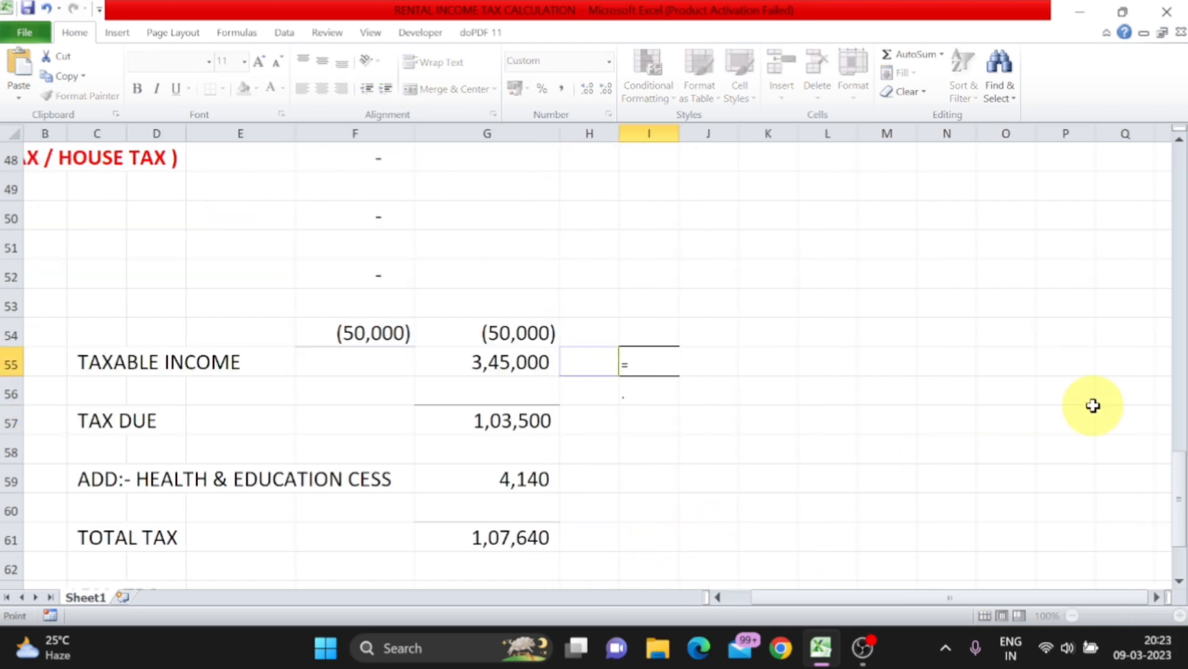
key("Left")
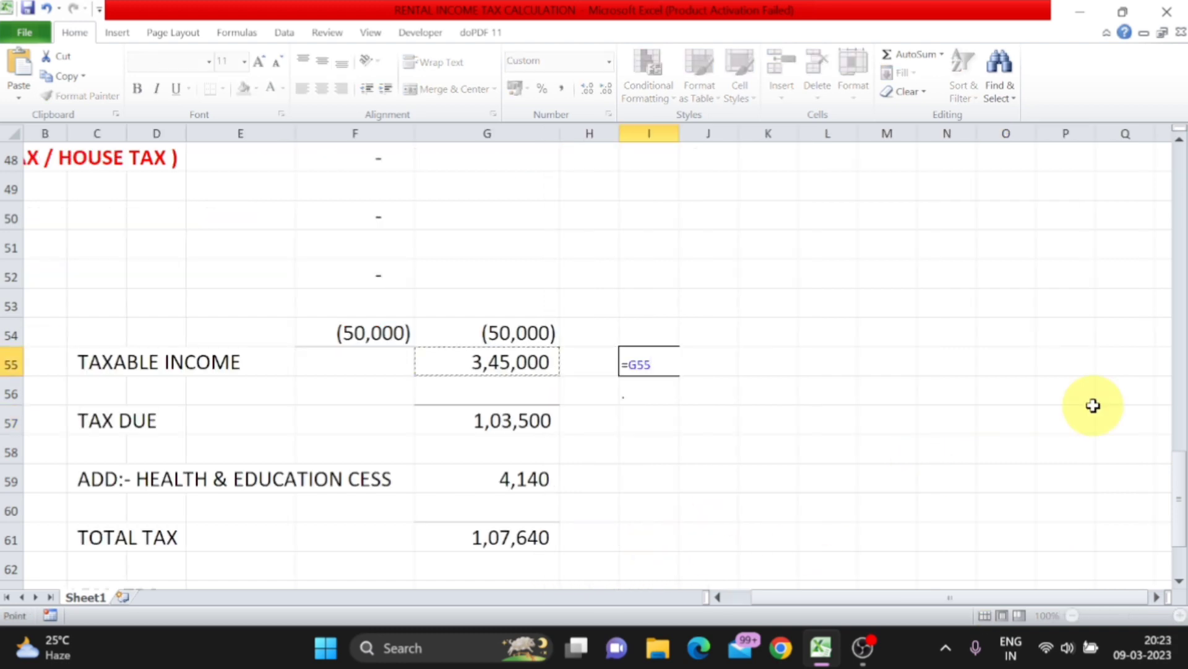
type("-250000")
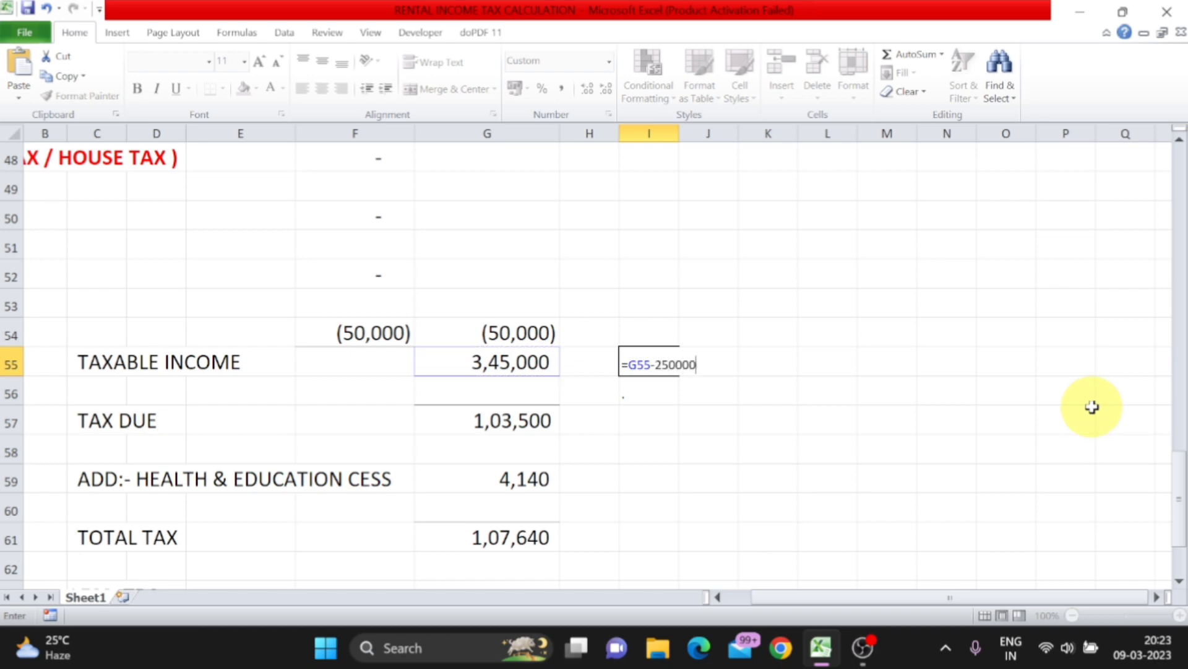
key("Return")
key("Up")
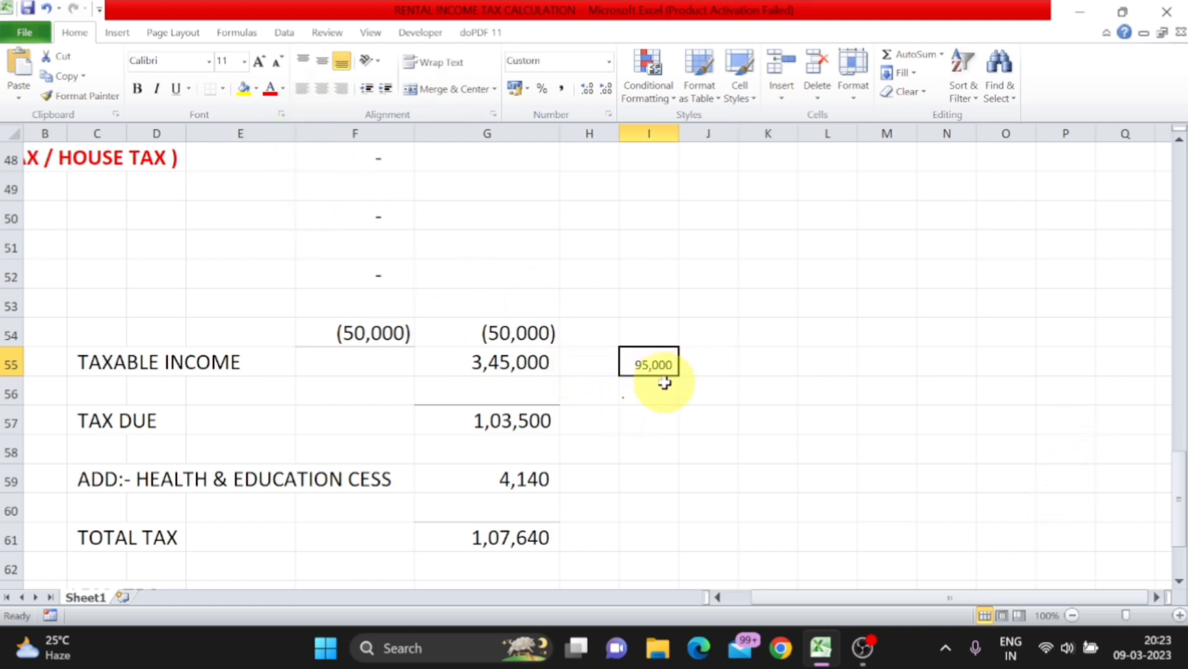
Calculate 5% tax on the excess income in J55 with the formula =I55*5/100.
left_click(735, 363)
type("=")
key("Left")
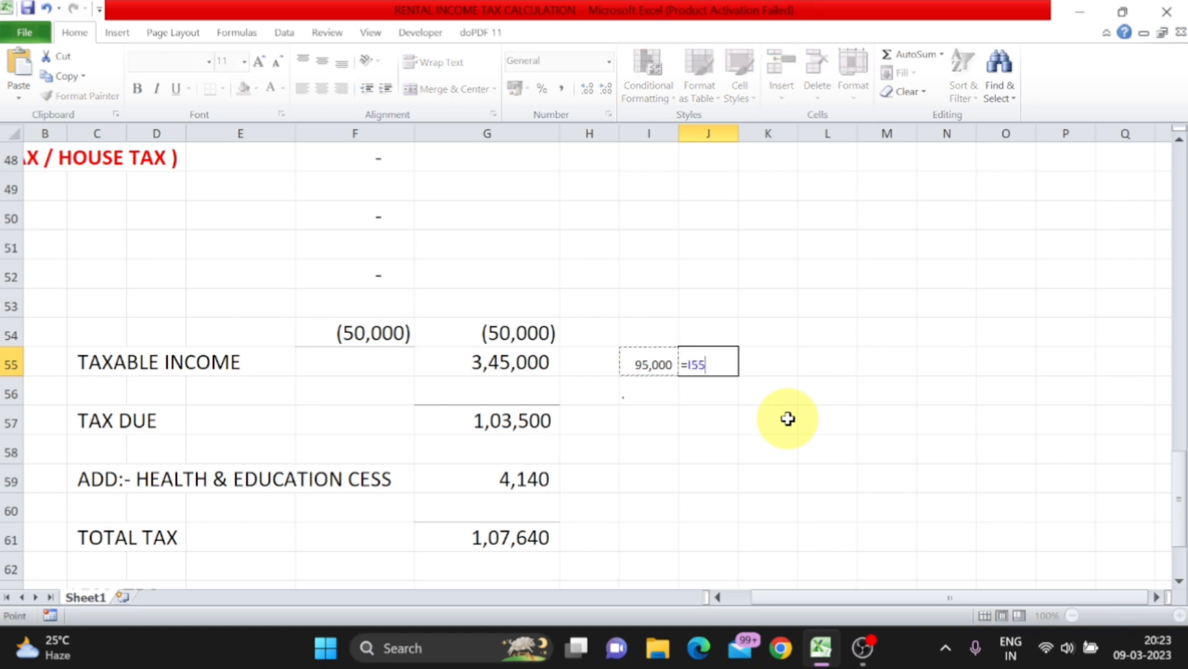
type("*5/100")
key("Return")
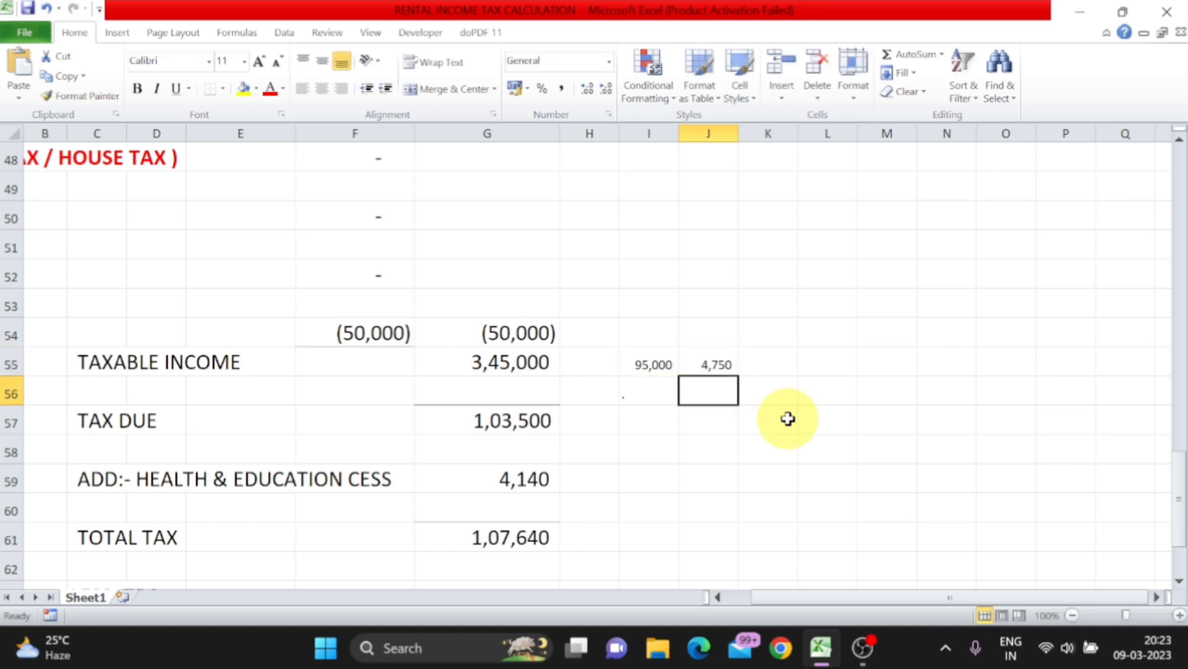
key("Up")
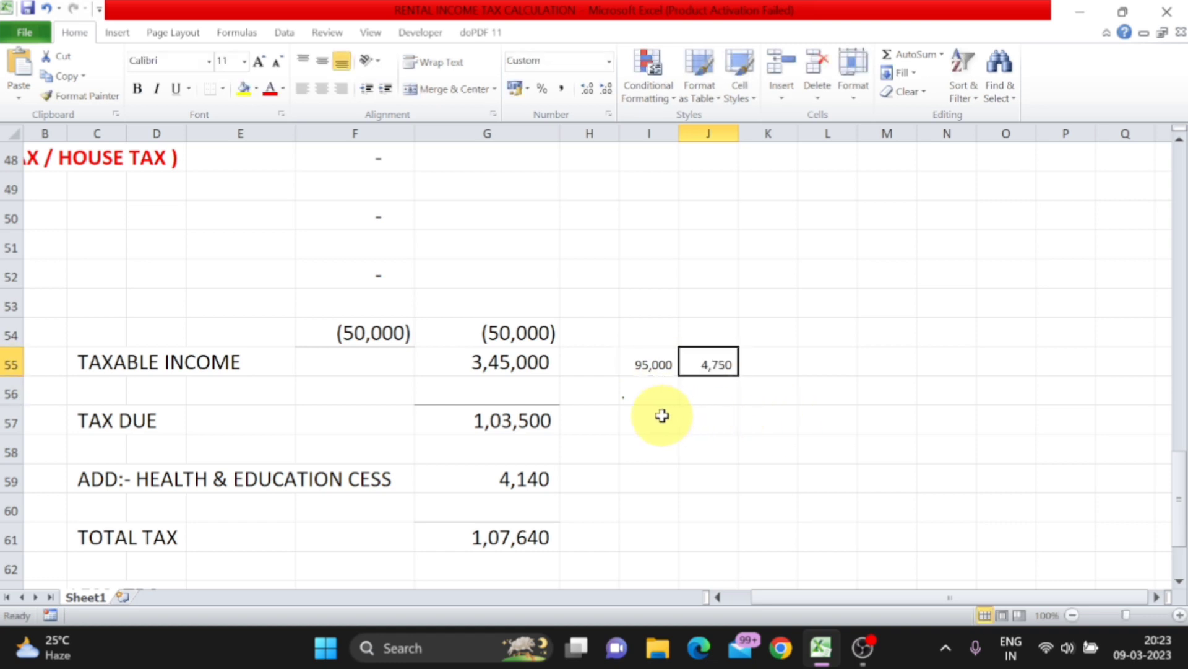
Set the tax due in G57 to 4750.
left_click(552, 415)
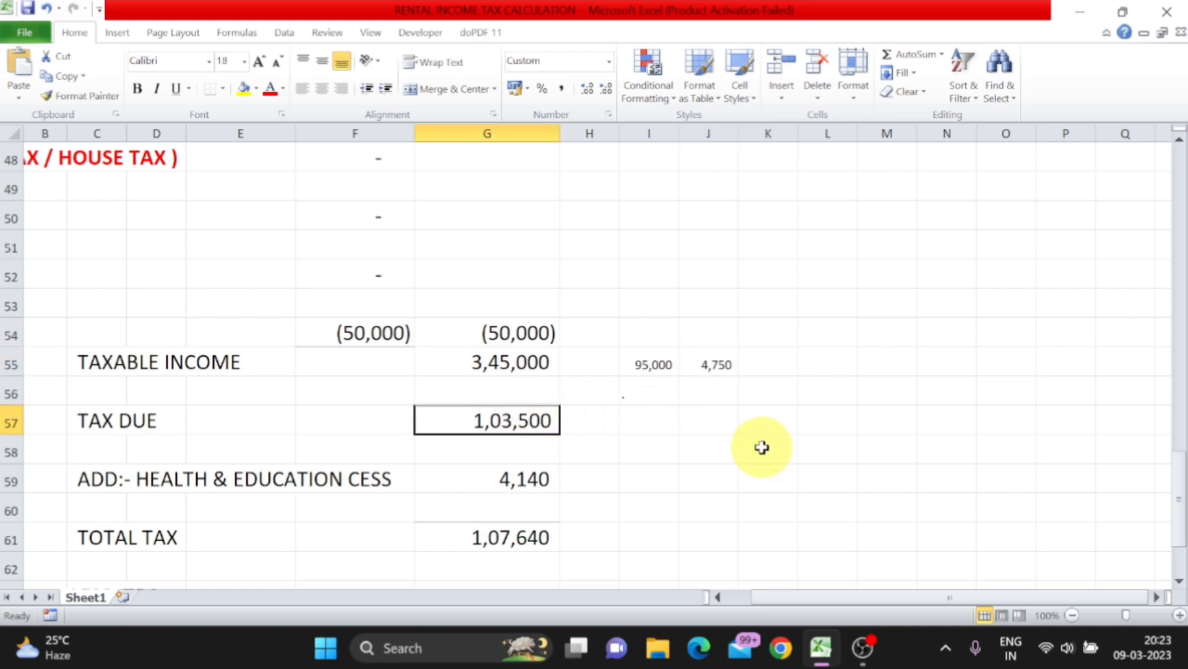
type("4750")
key("Return")
key("Down")
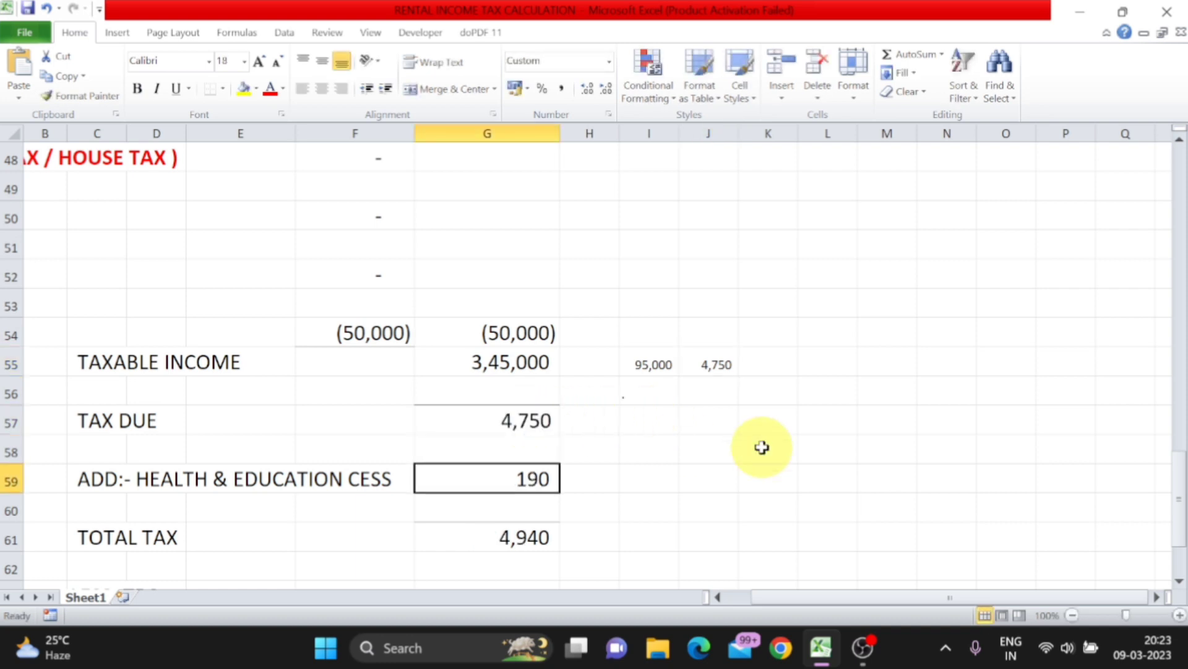
Inspect the health and education cess formula in G59 and the total tax in G61, leaving both as they are.
key("F2")
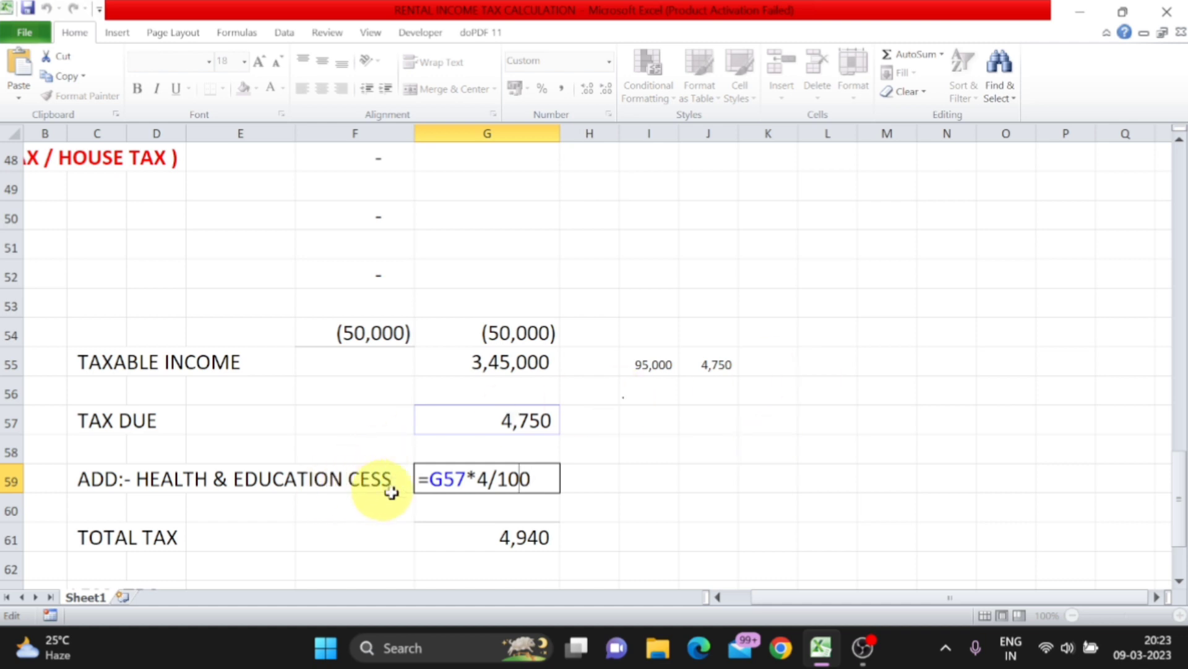
scroll(379, 518, "down", 1)
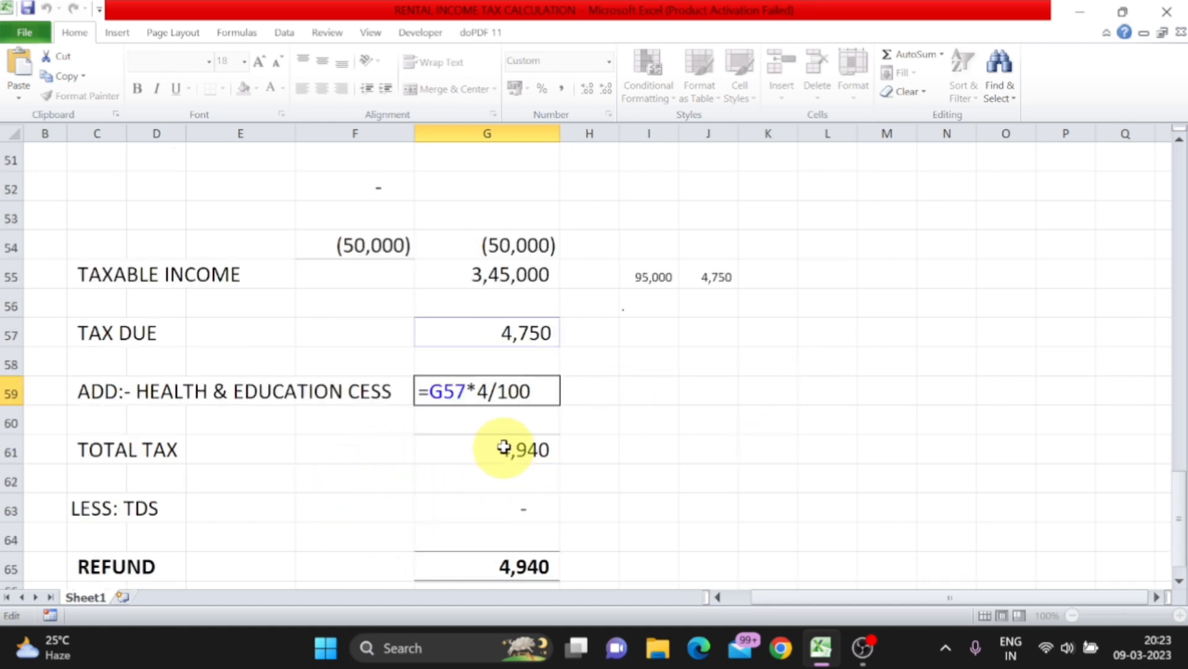
left_click(495, 448)
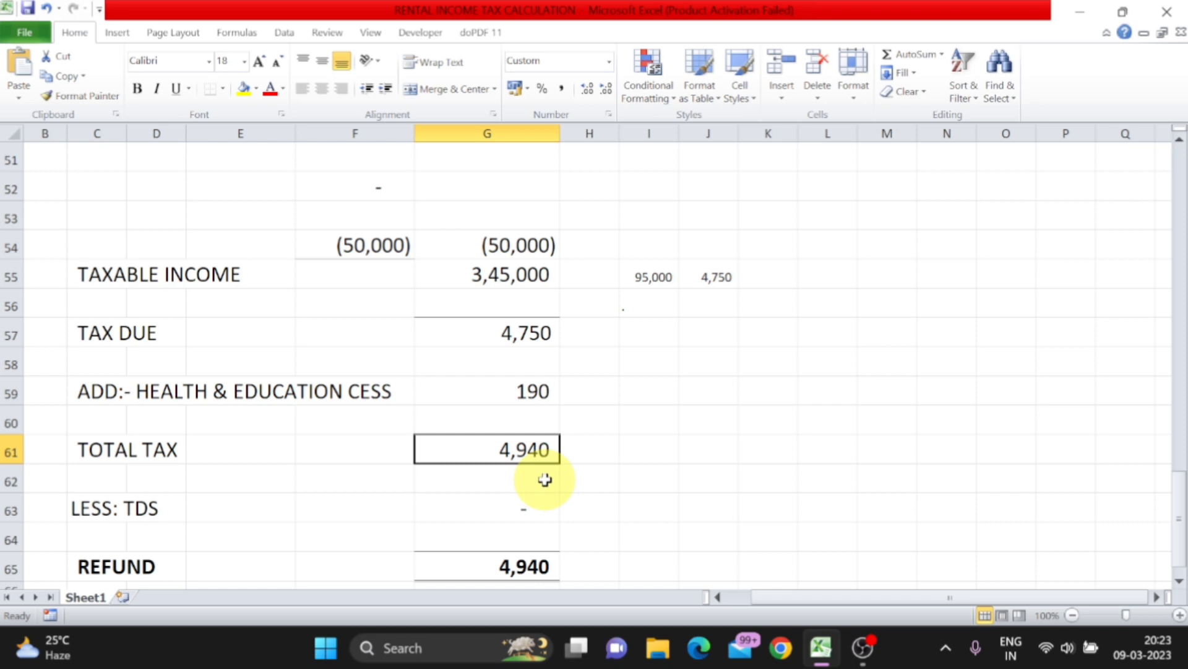
Insert two rows above the LESS: TDS row and label C63 REBATE U/S 87A.
scroll(544, 480, "down", 1)
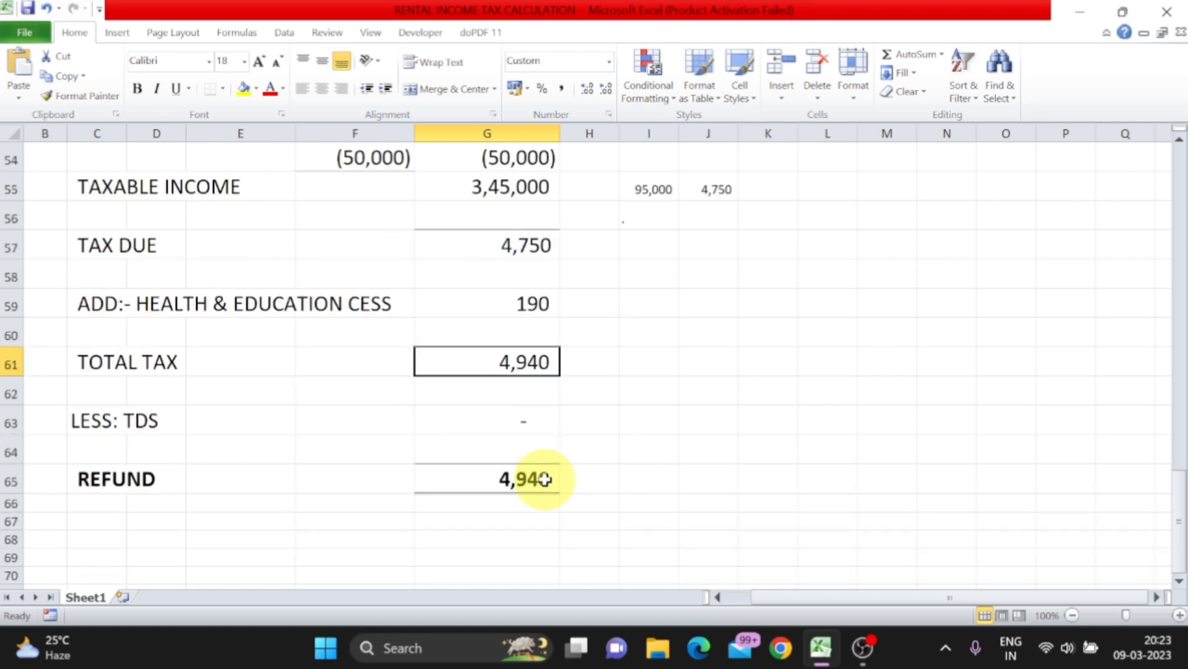
left_click(11, 421)
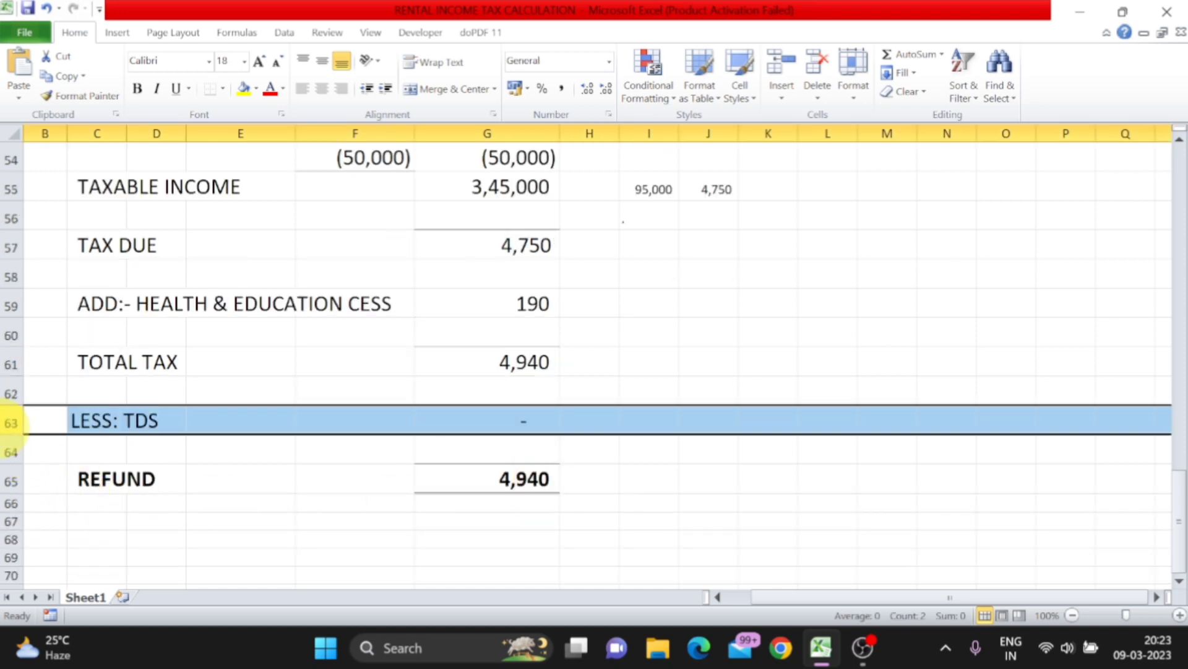
key("ctrl+plus")
key("ctrl+plus")
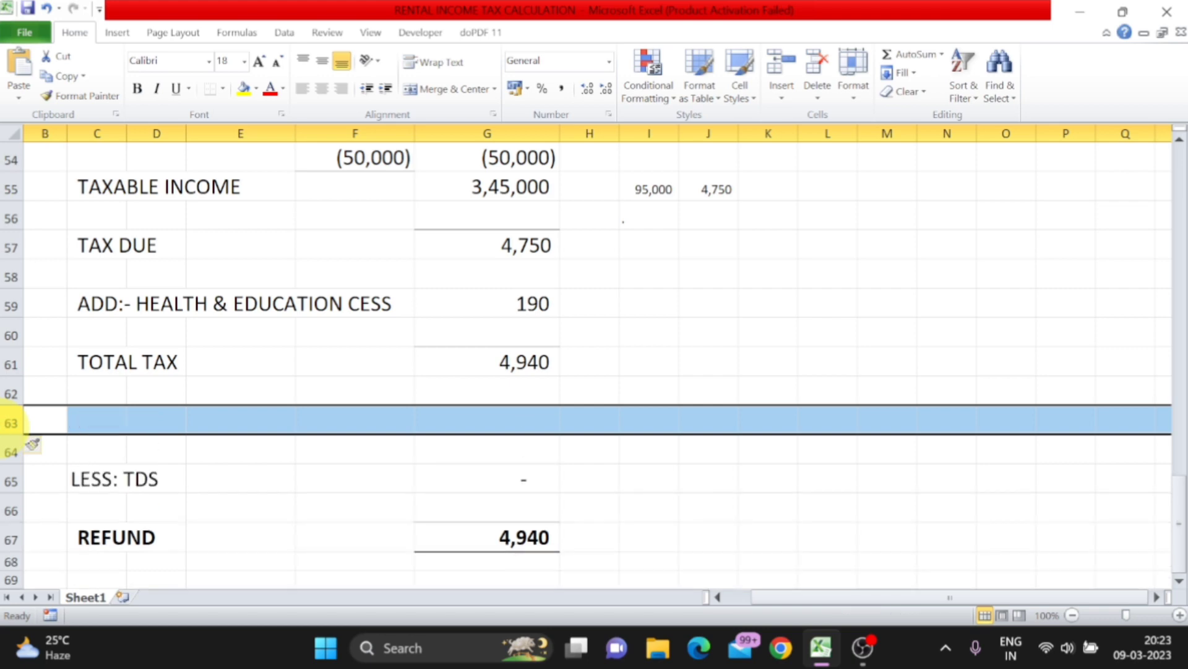
key("Right")
type("REBATE U/S 87A")
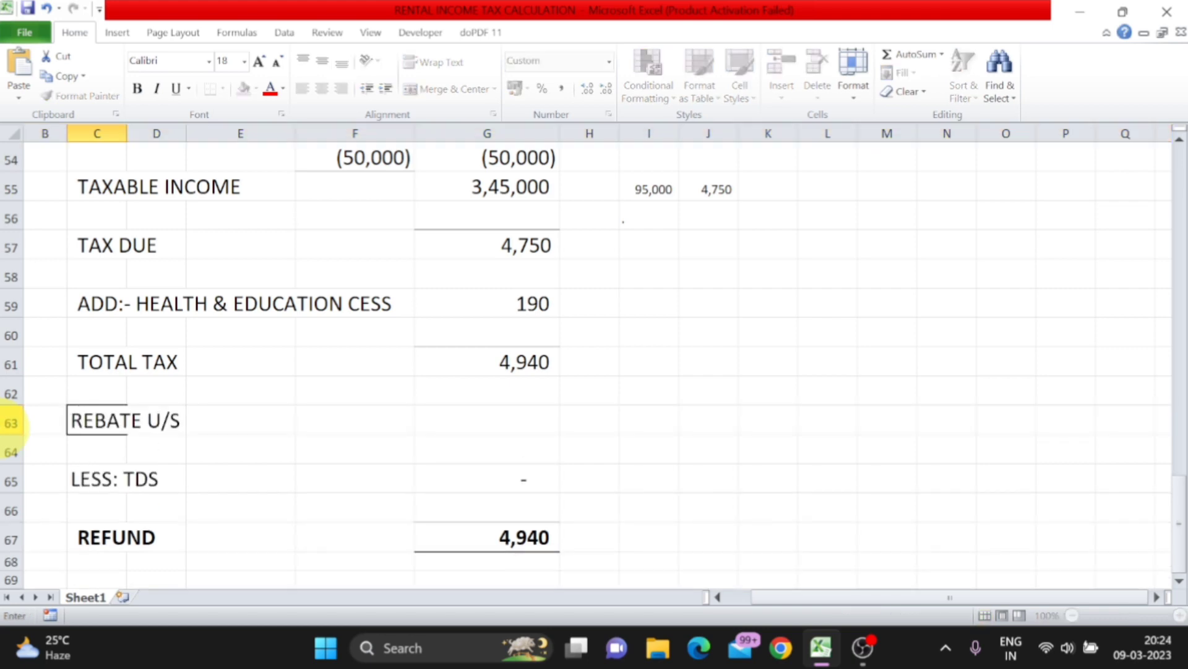
key("Return")
Enter 4940 as the section 87A rebate in G63.
key("Up")
key("Right")
key("Right")
key("Right")
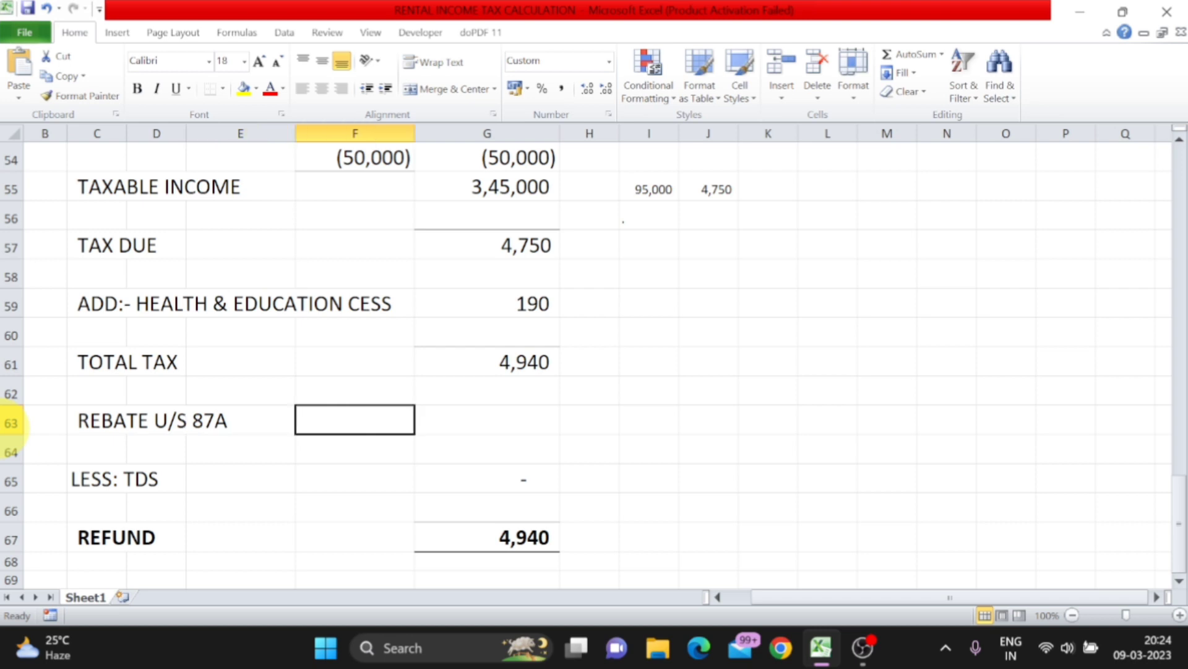
key("Left")
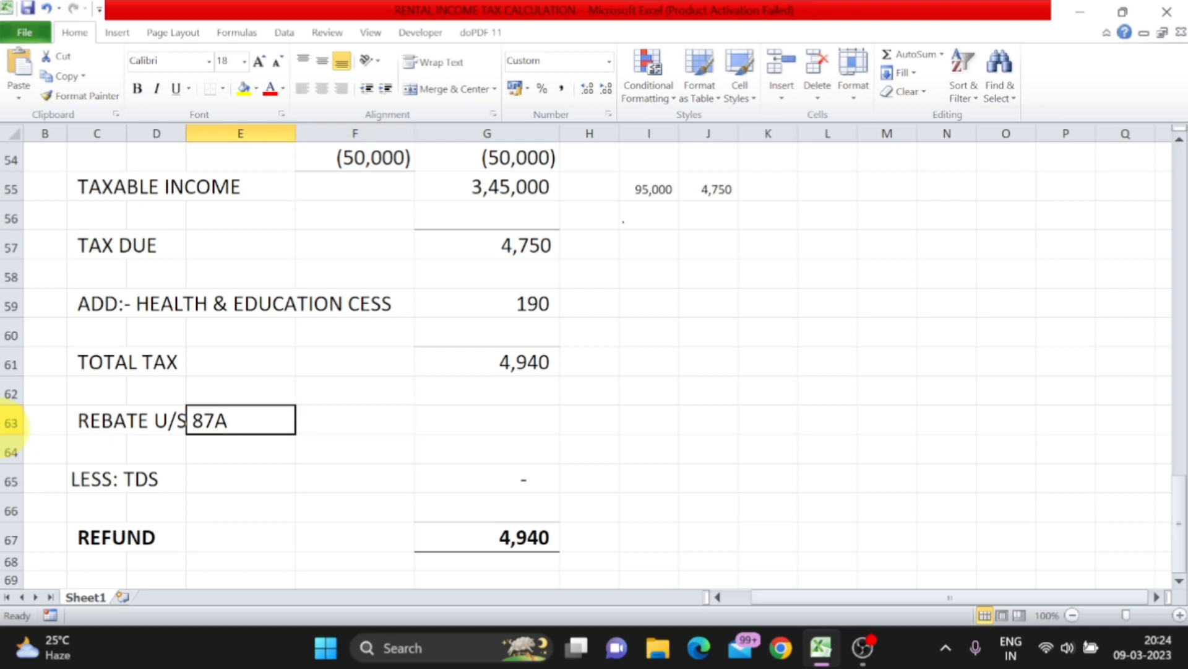
key("Right")
key("Right")
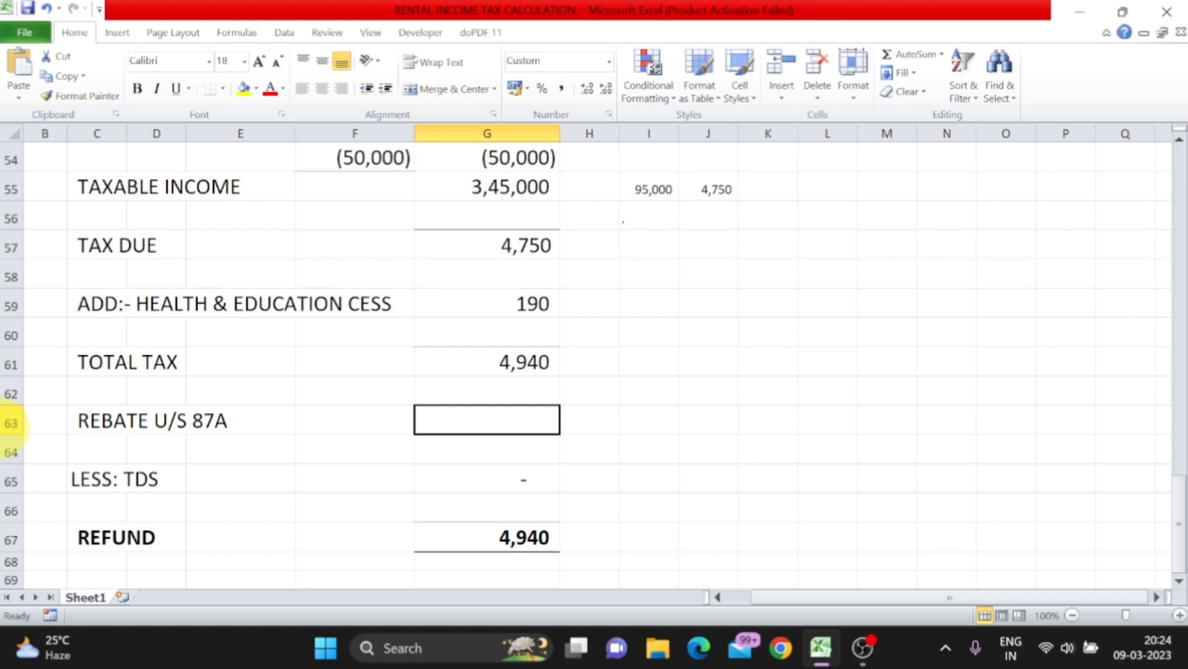
type("4940")
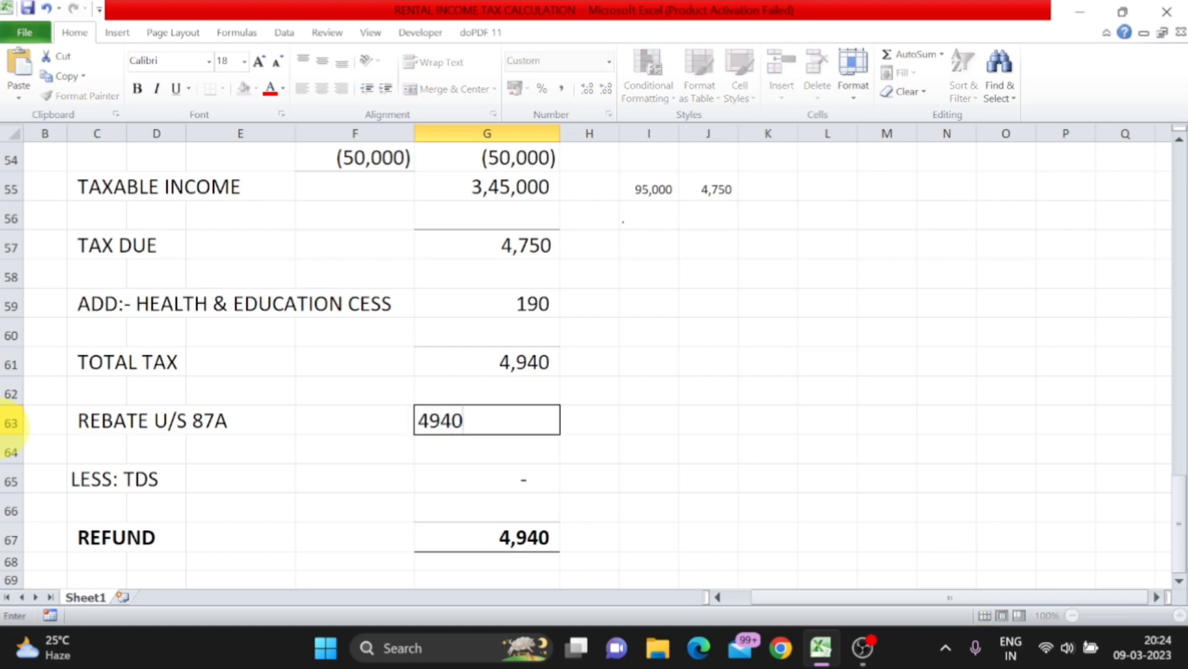
key("Return")
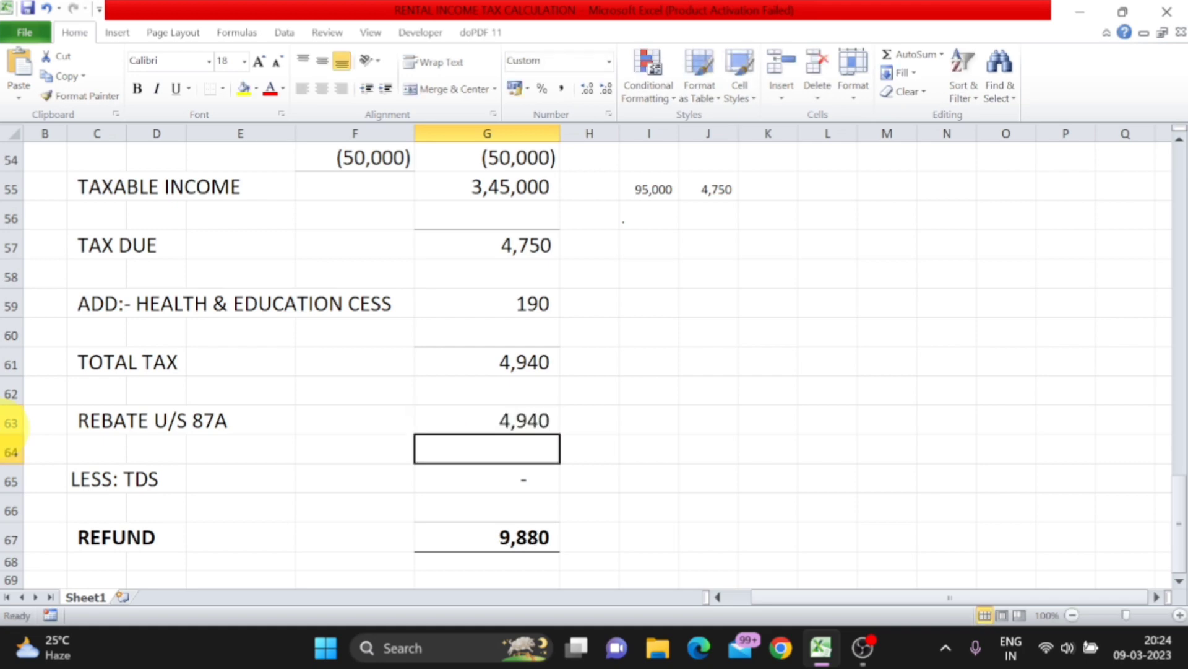
Set the TDS in G65 to -2500 and update the refund formula in G67 to account for it.
key("Up")
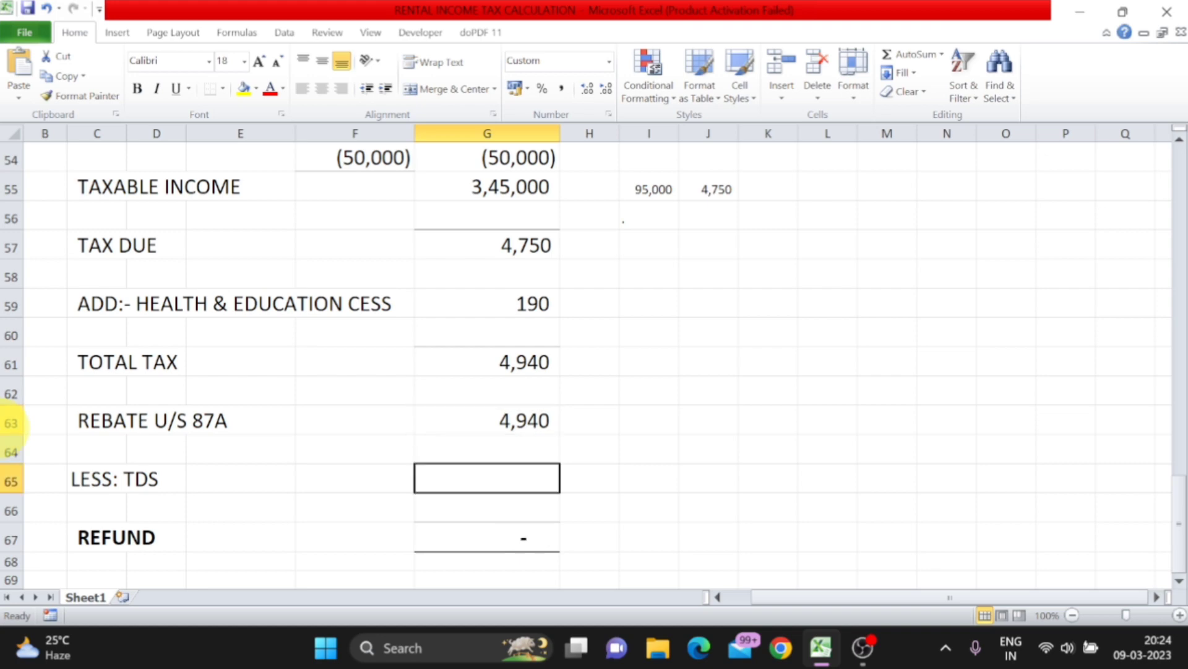
type("-25000")
key("Return")
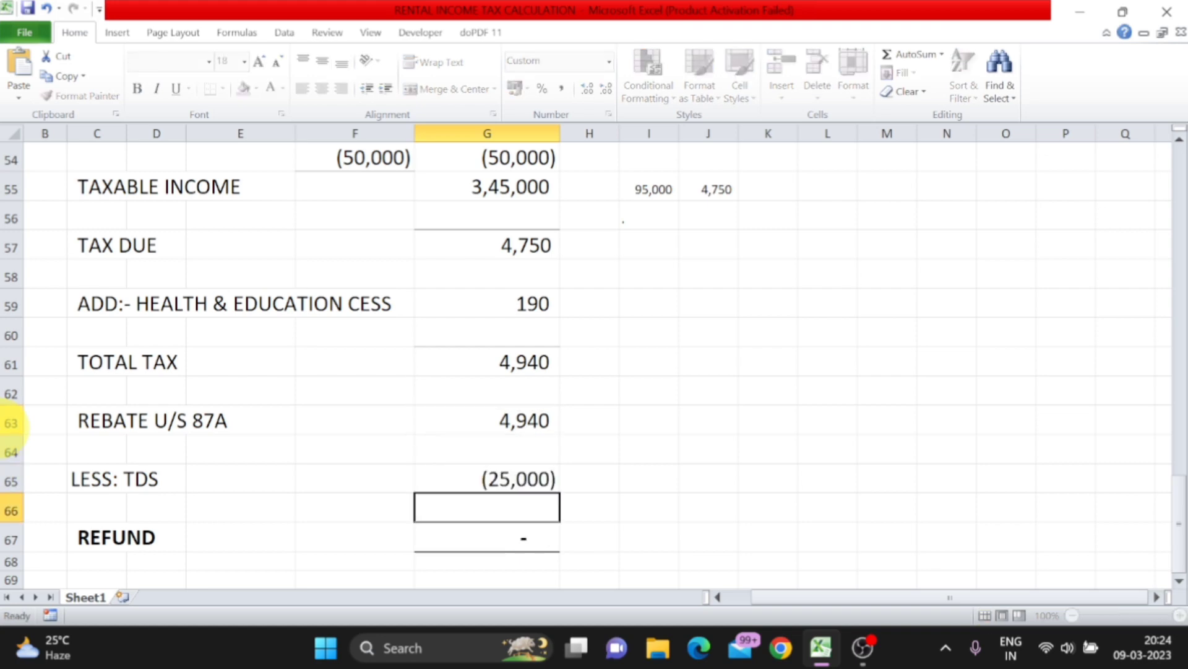
key("Up")
key("F2")
key("BackSpace")
key("Return")
key("Down")
type("=")
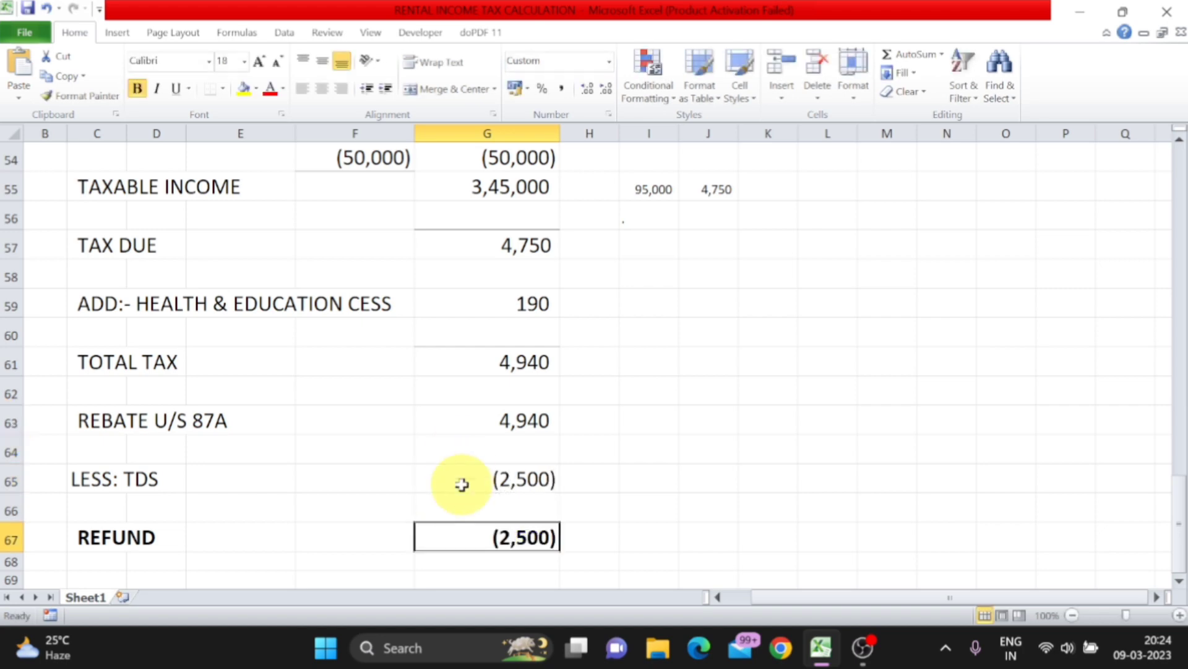
Review the total tax and rebate rows, and look back over the figures for Properties III and II.
left_click(523, 370)
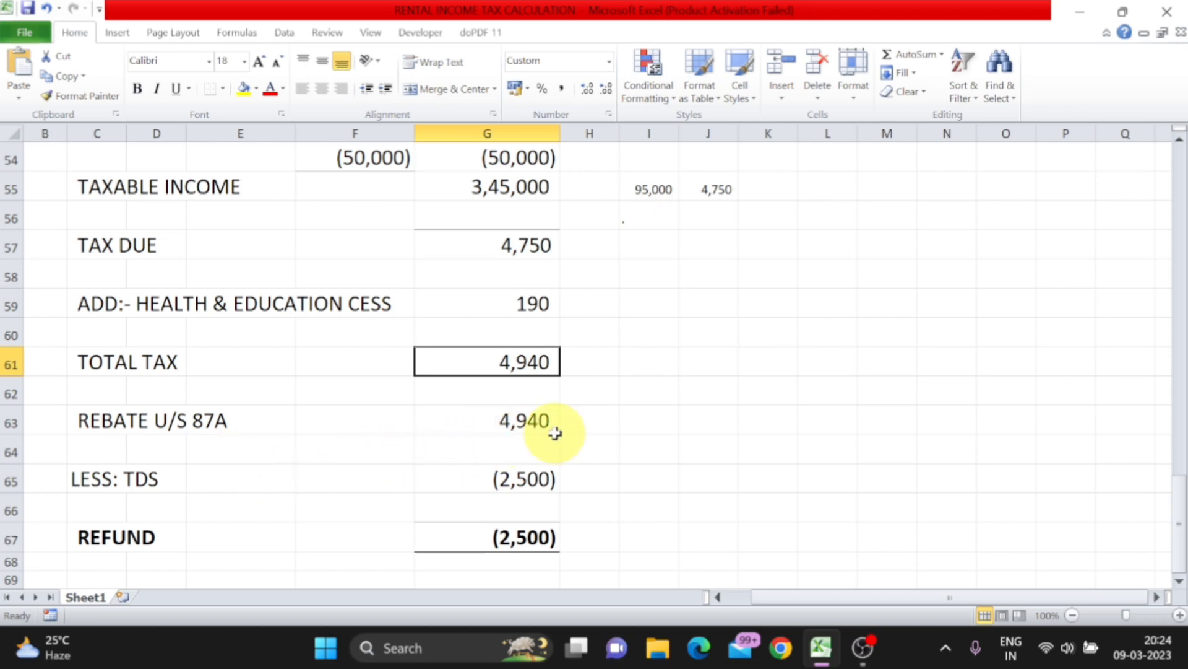
key("Left")
key("Left")
key("Left")
key("Left")
key("Left")
key("Left")
key("Left")
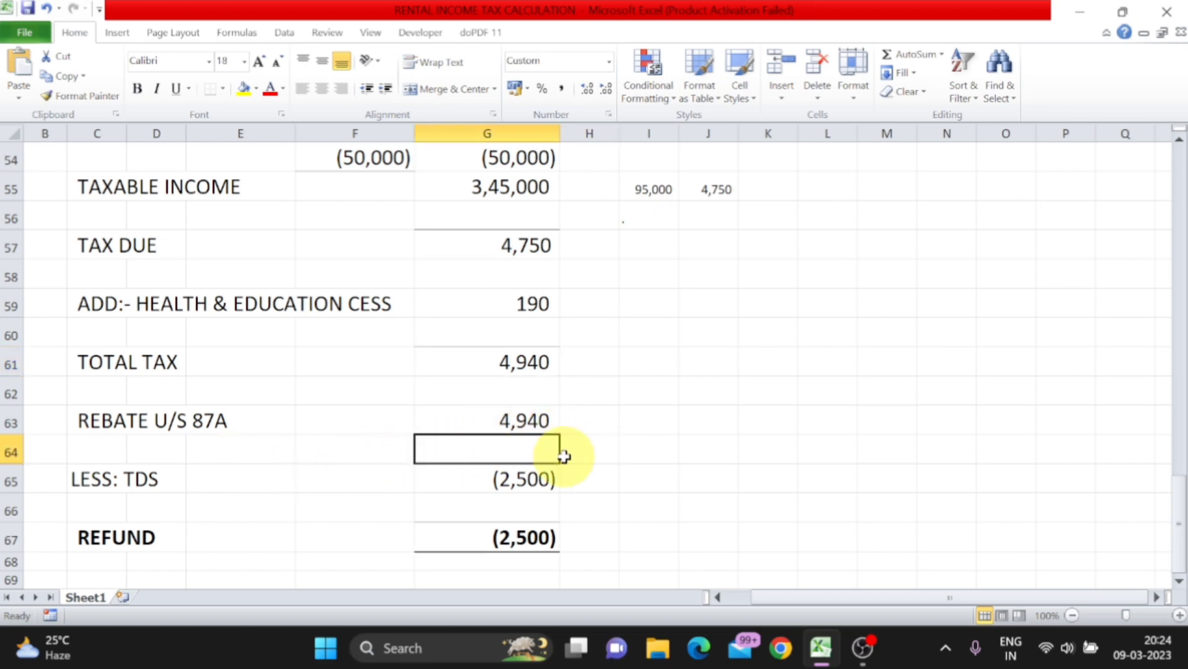
scroll(564, 457, "up", 3)
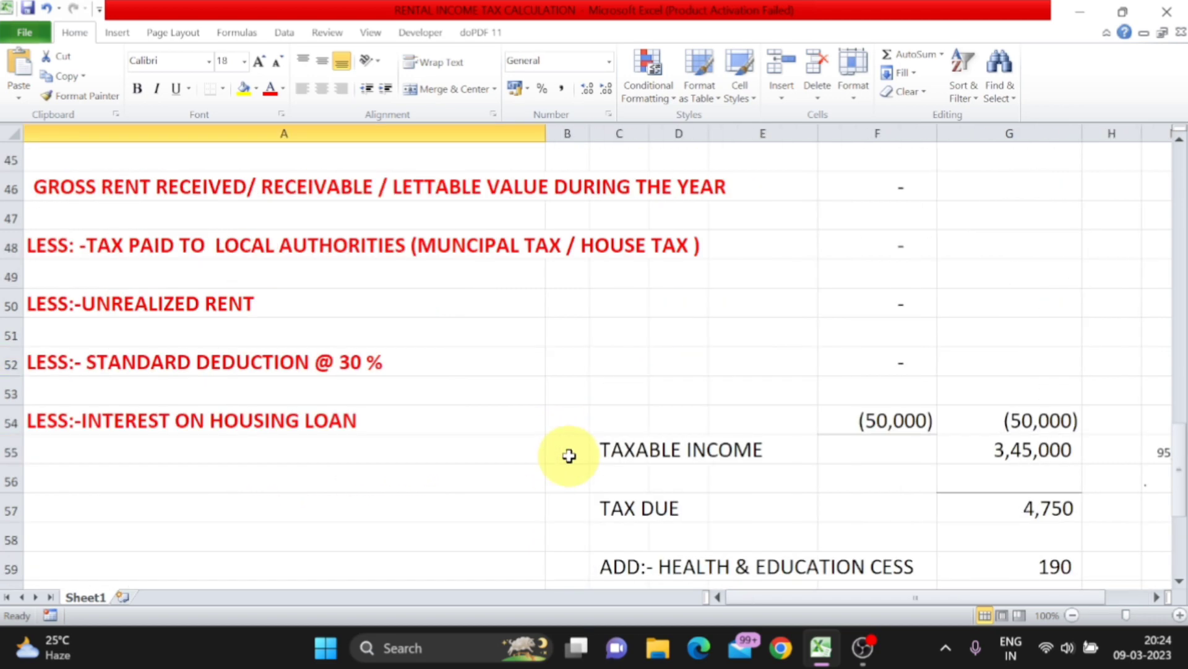
scroll(568, 455, "up", 3)
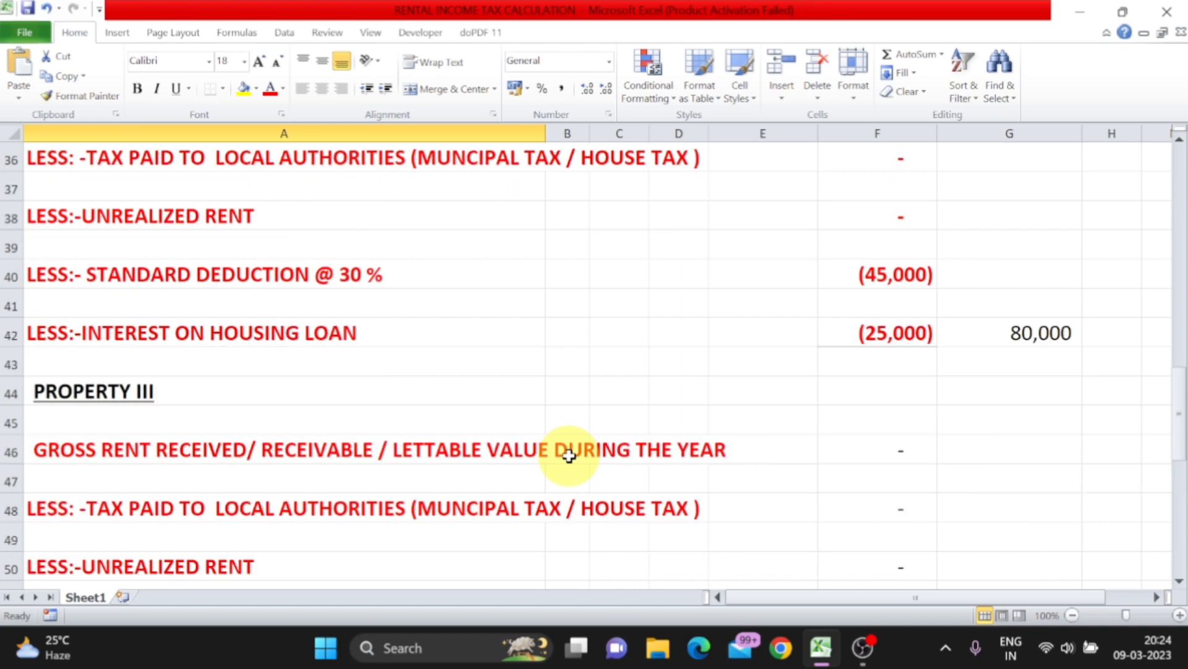